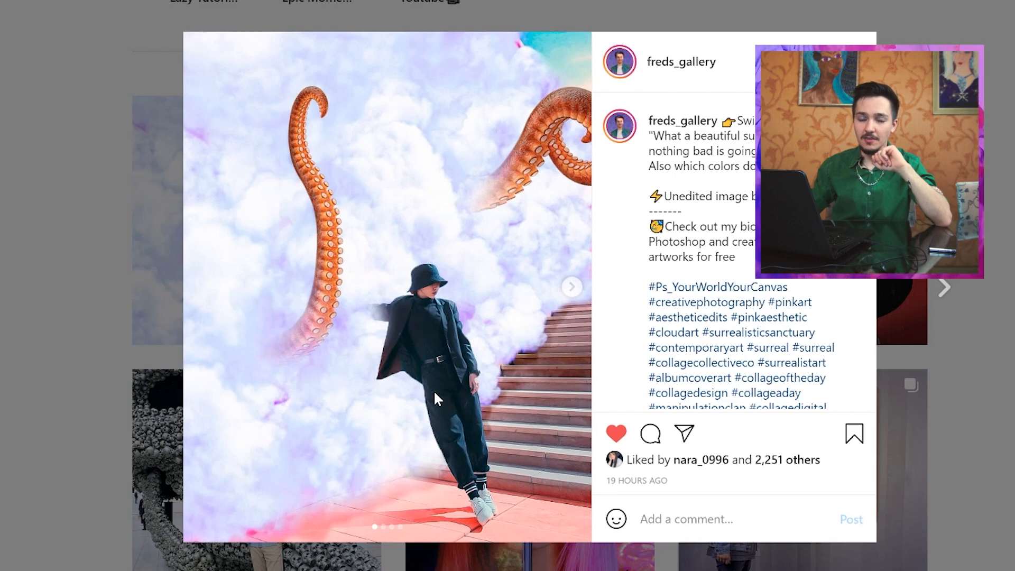
Look through the caption and comments of the surreal cloud-and-tentacle artwork post on Instagram.
scroll(728, 302, down, 6)
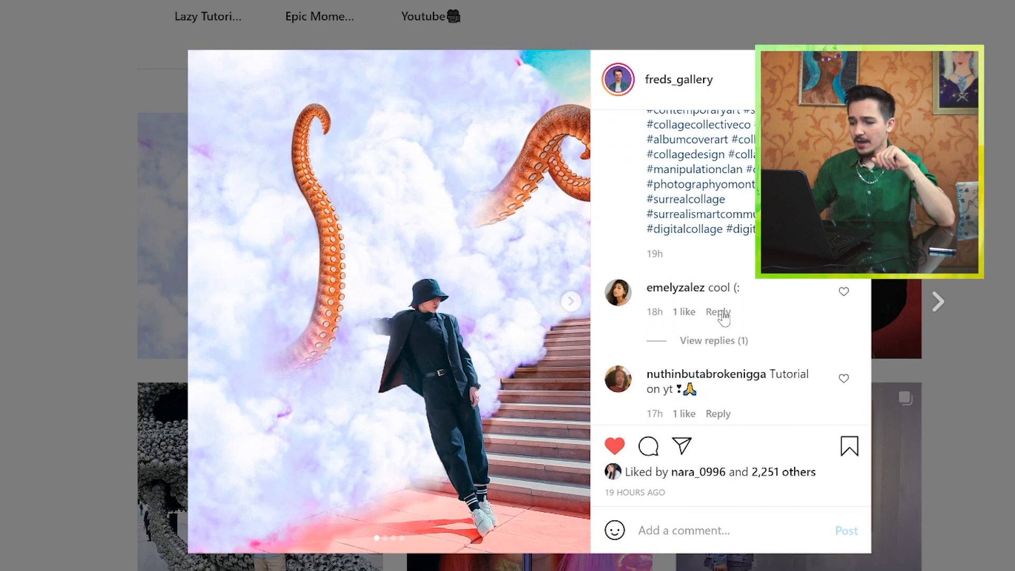
scroll(724, 316, down, 5)
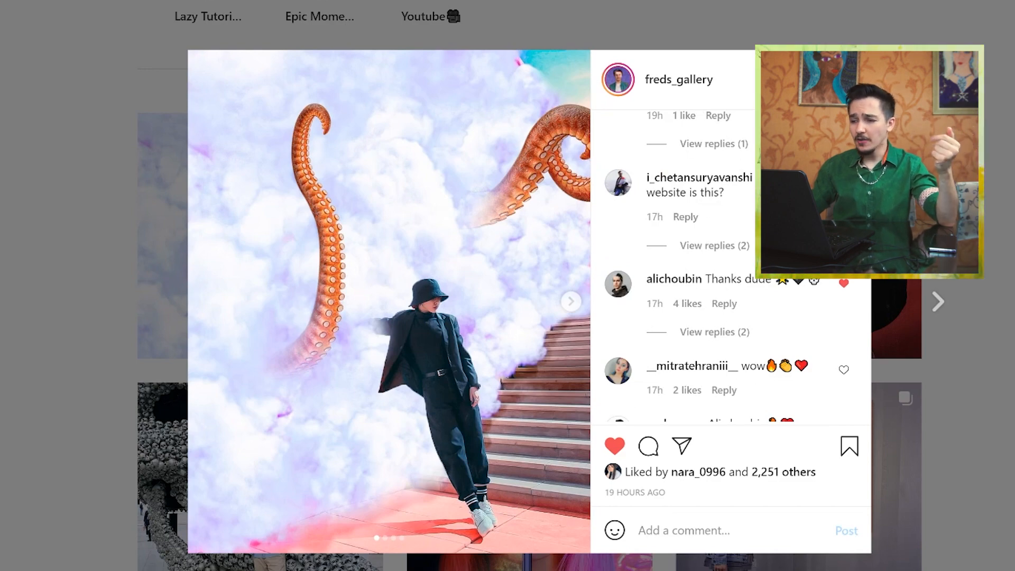
Browse the student artwork gallery and the All Classes listing on learnfromfred.com.
click(796, 13)
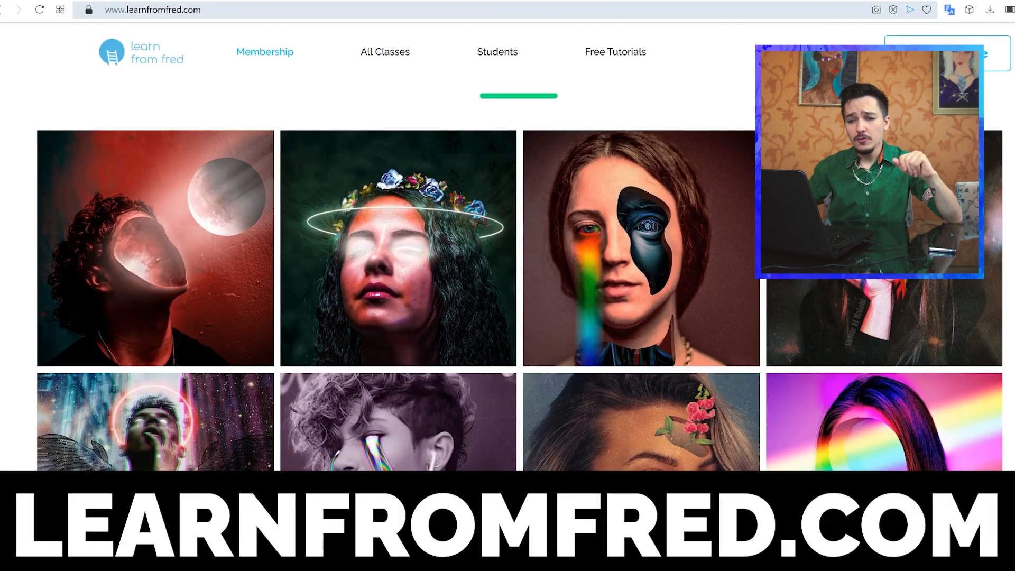
click(98, 16)
scroll(153, 258, down, 10)
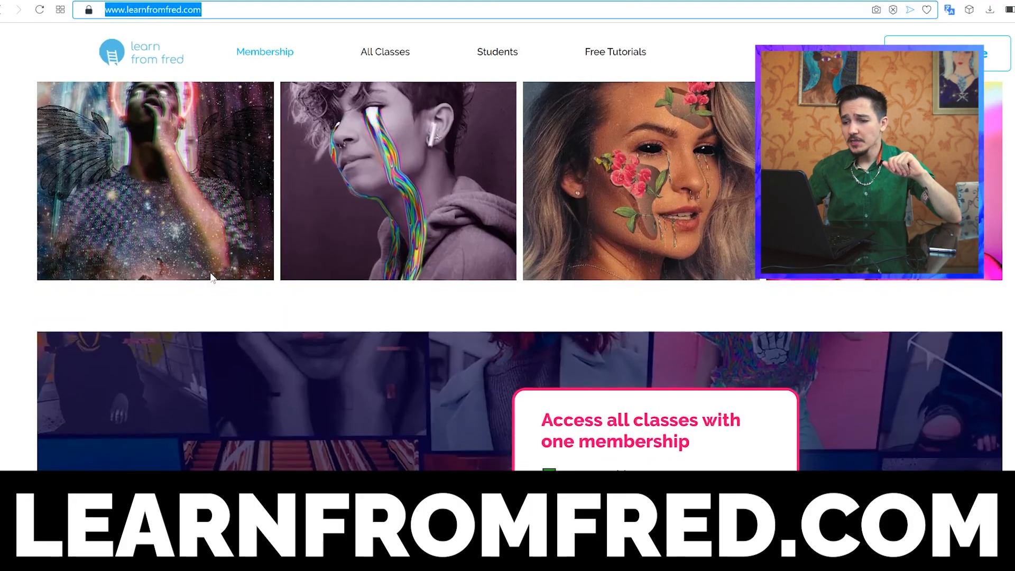
scroll(220, 270, down, 1)
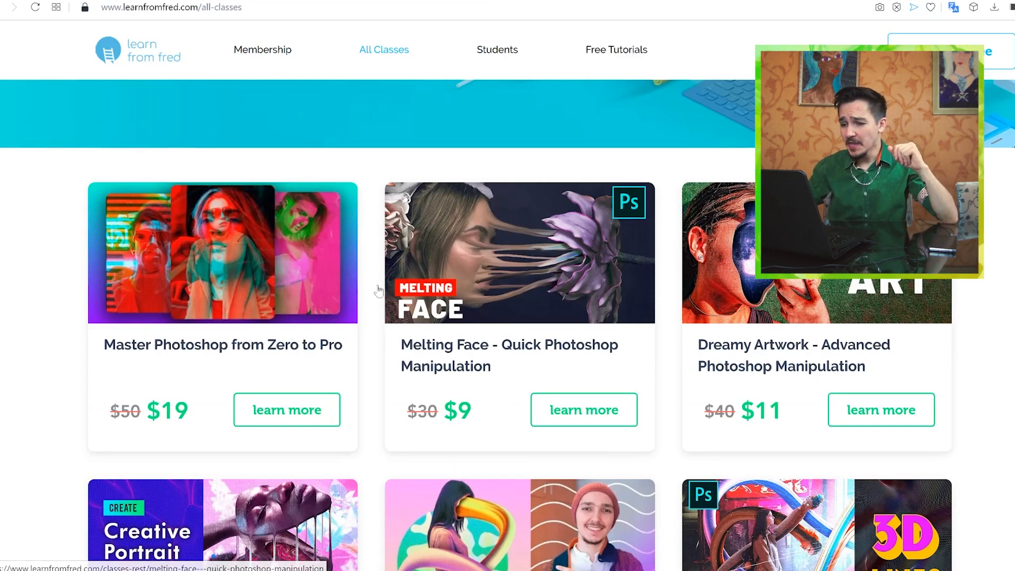
scroll(821, 296, down, 4)
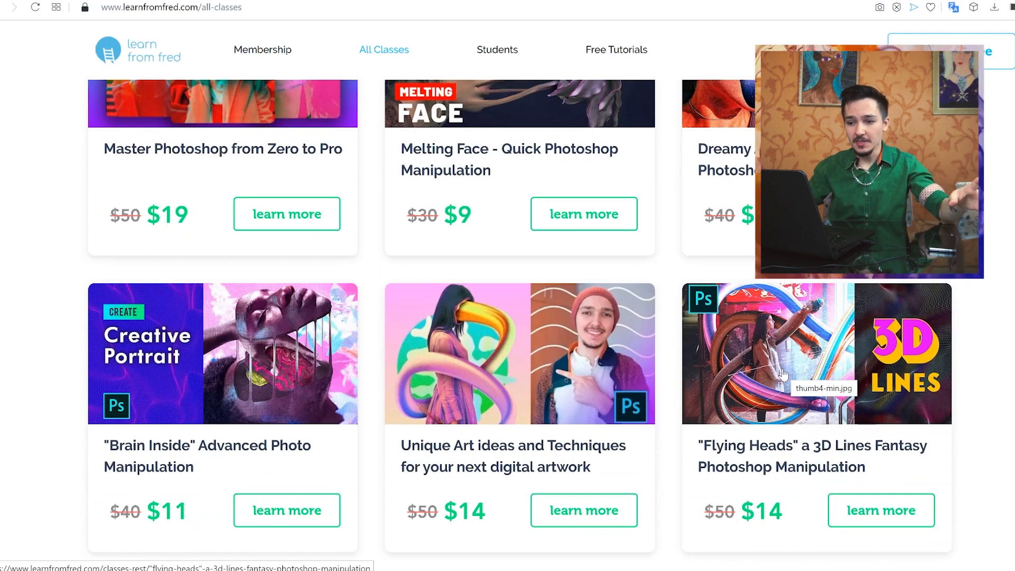
scroll(784, 374, down, 4)
scroll(784, 374, up, 6)
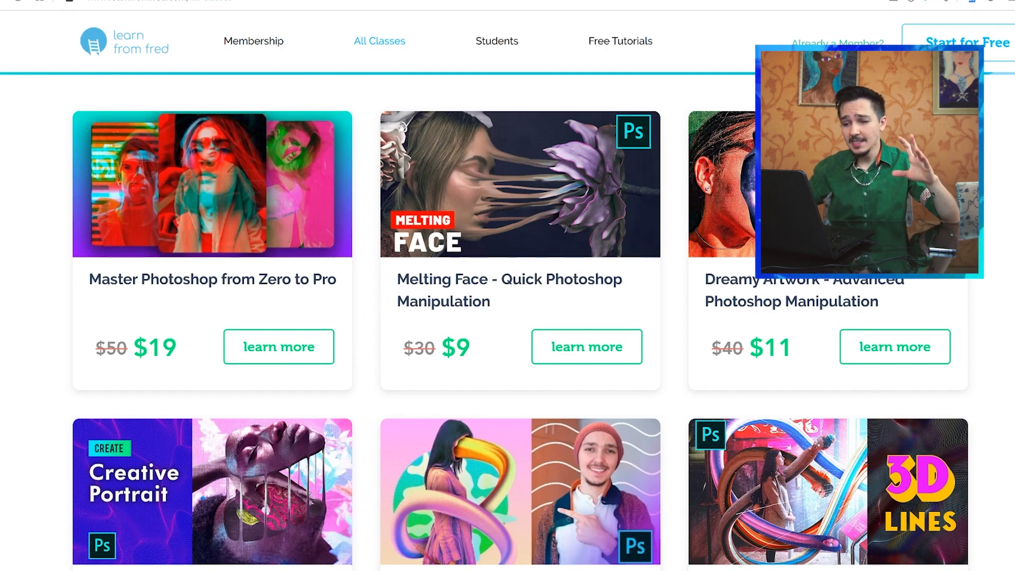
scroll(520, 321, down, 5)
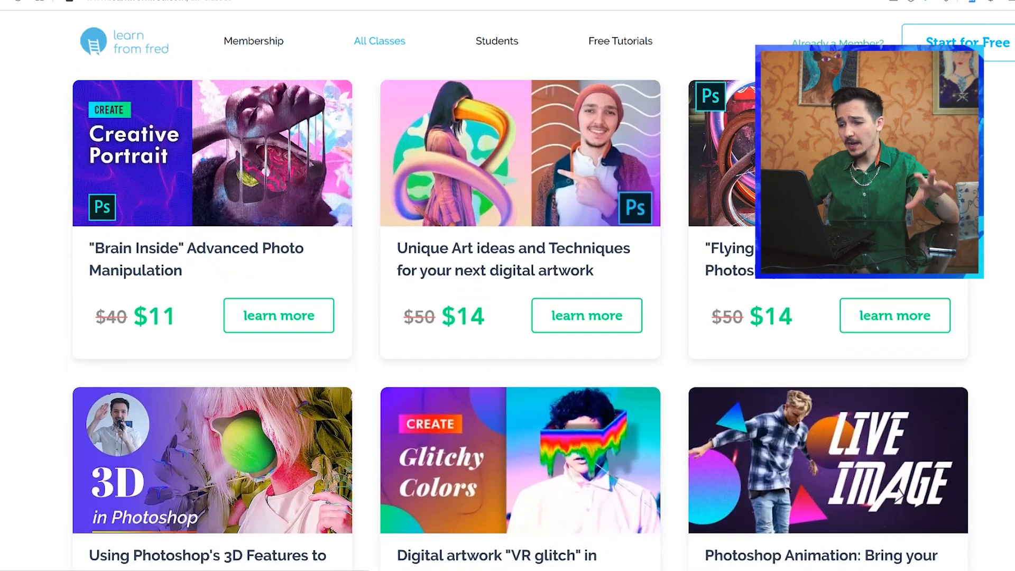
scroll(520, 321, down, 4)
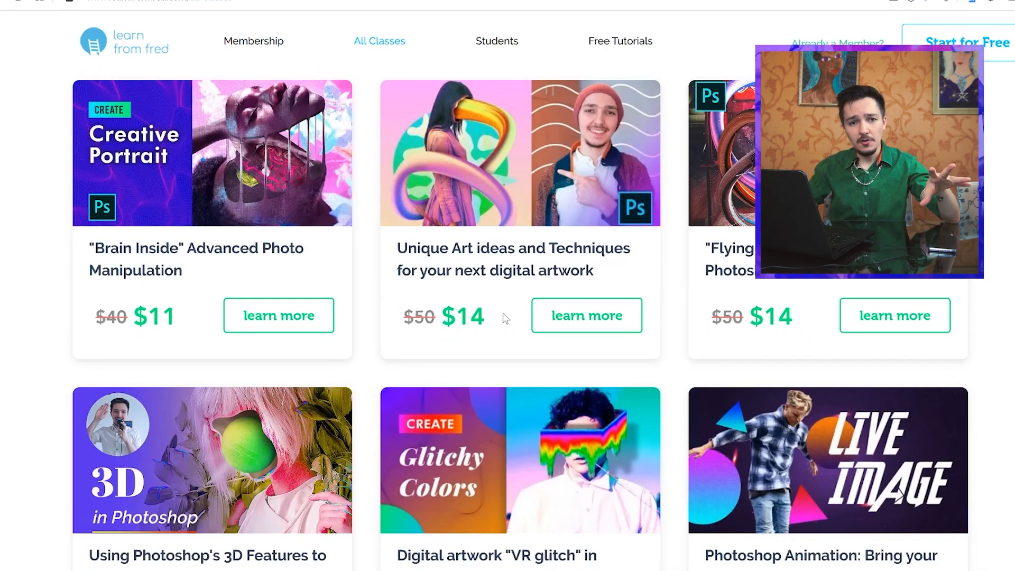
Switch to Photoshop and, in the Camera Raw filter on the photo layer, set Contrast to -29 and adjust Vibrance.
click(1011, 51)
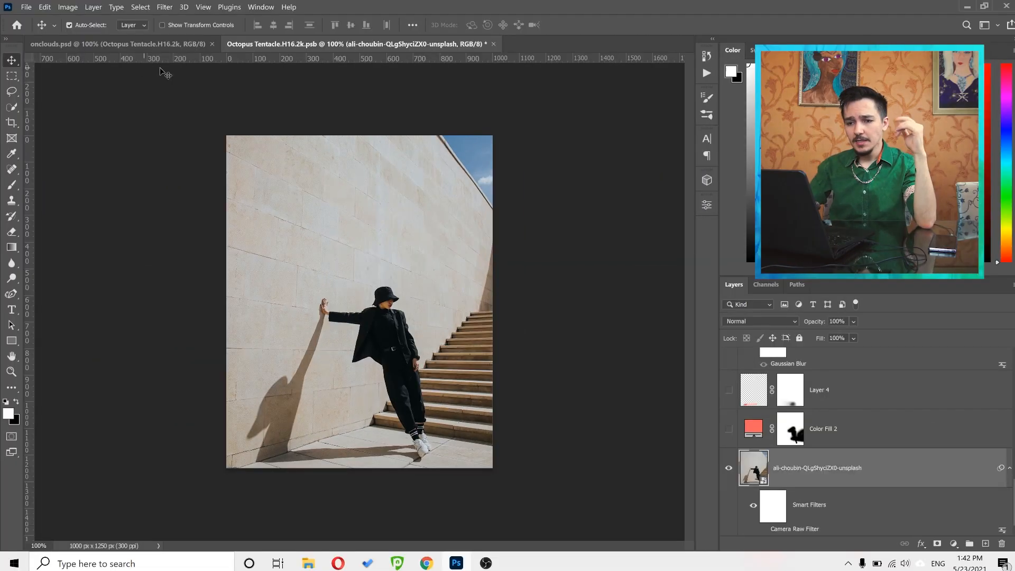
click(164, 7)
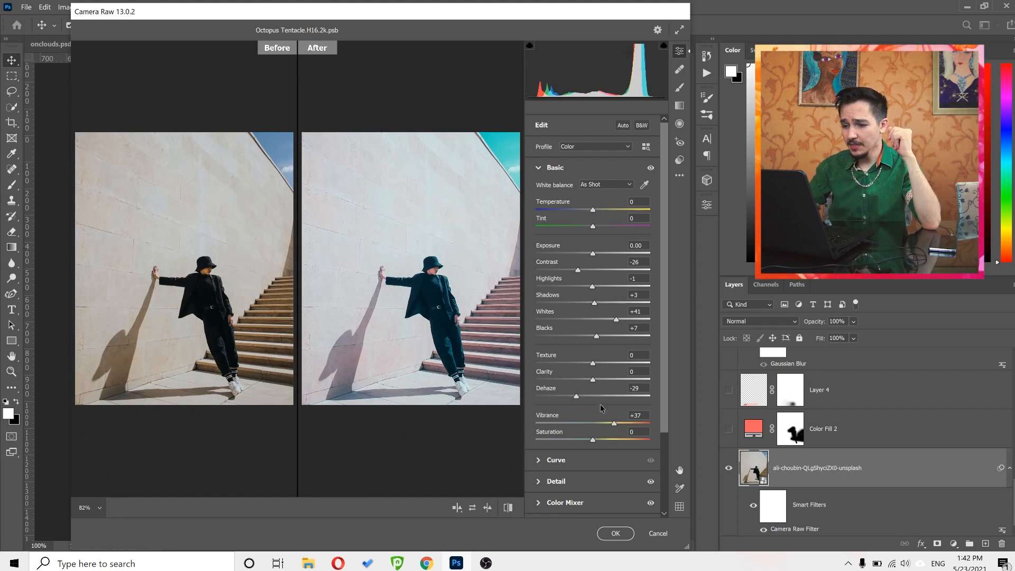
drag(583, 271, 576, 270)
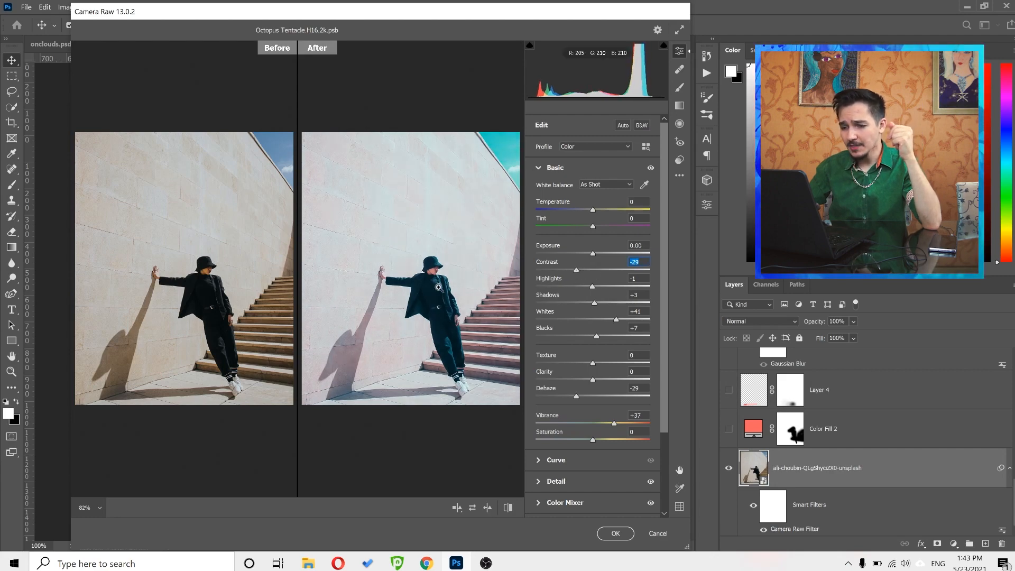
click(202, 294)
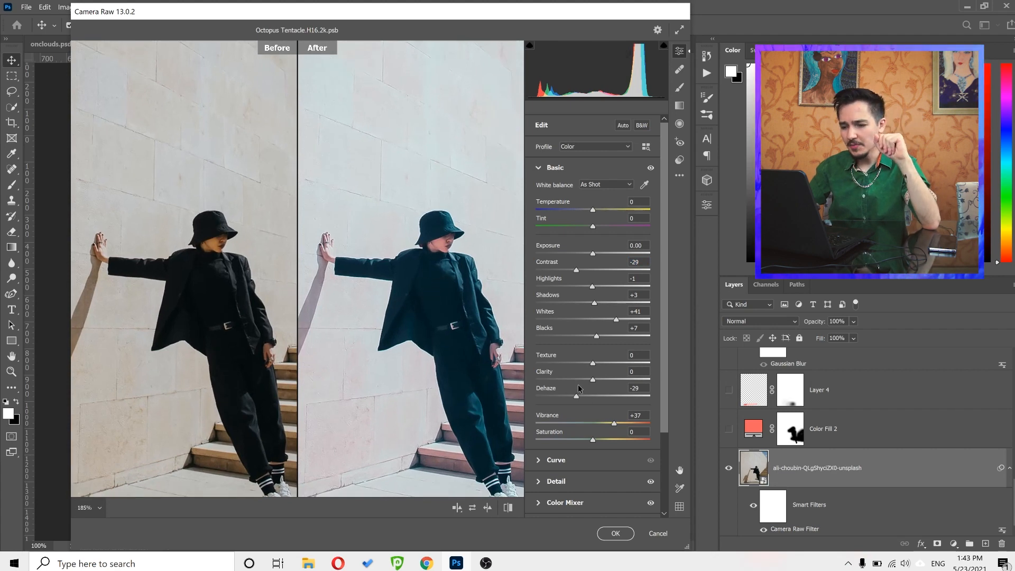
mouse_move(606, 427)
mouse_down()
mouse_move(591, 427)
mouse_move(619, 427)
mouse_up()
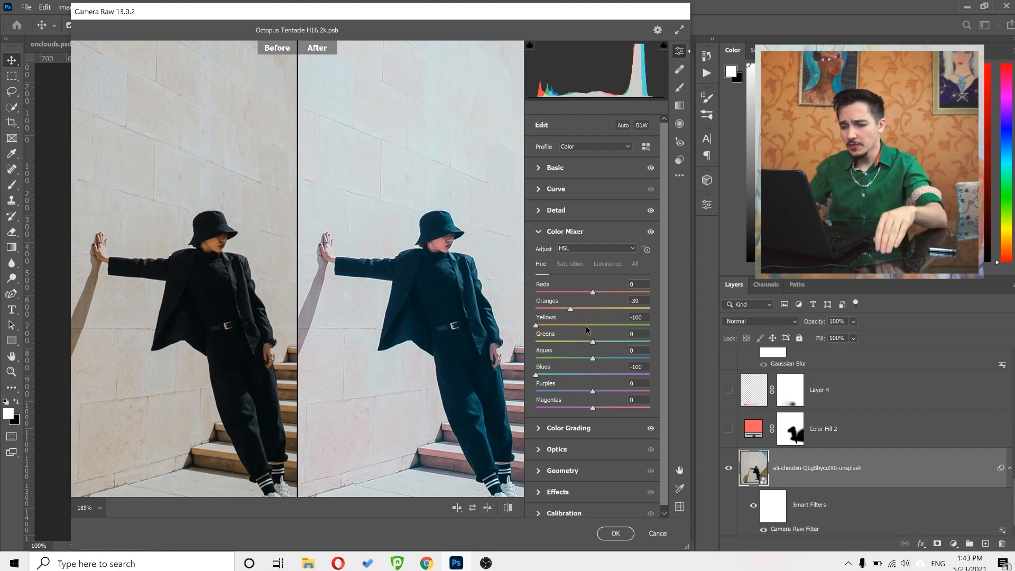
In the Camera Raw Color Mixer, set the hue of Yellows to -100, Oranges to -37 and Blues to -100.
scroll(470, 321, down, 5)
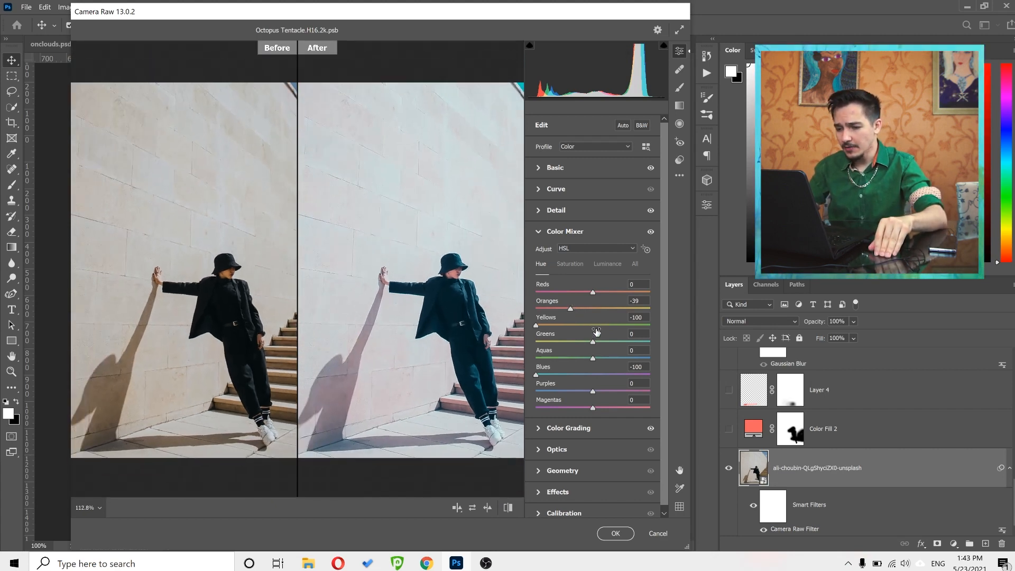
drag(598, 326, 478, 331)
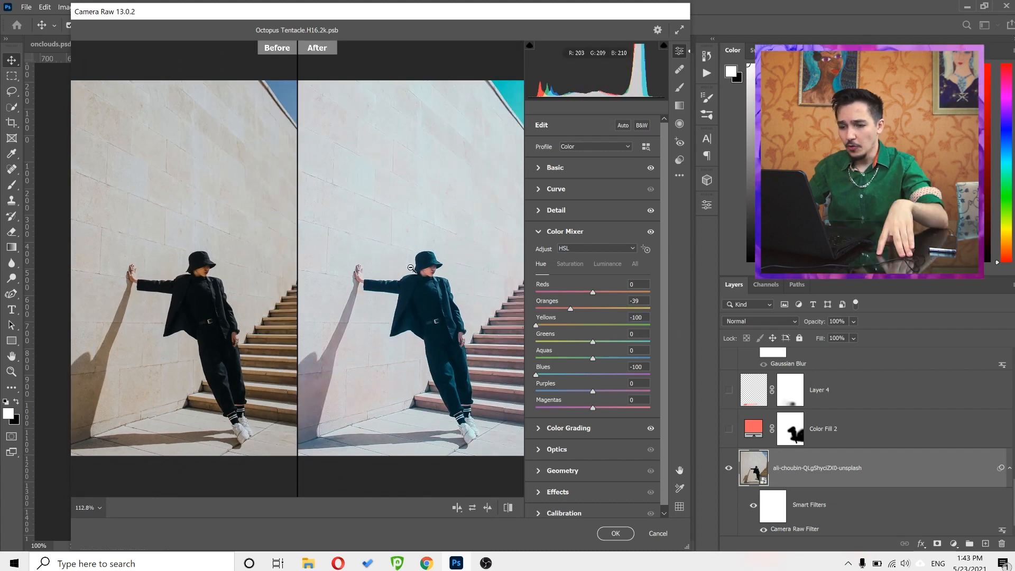
mouse_move(571, 308)
mouse_down()
mouse_move(682, 312)
mouse_move(578, 316)
mouse_up()
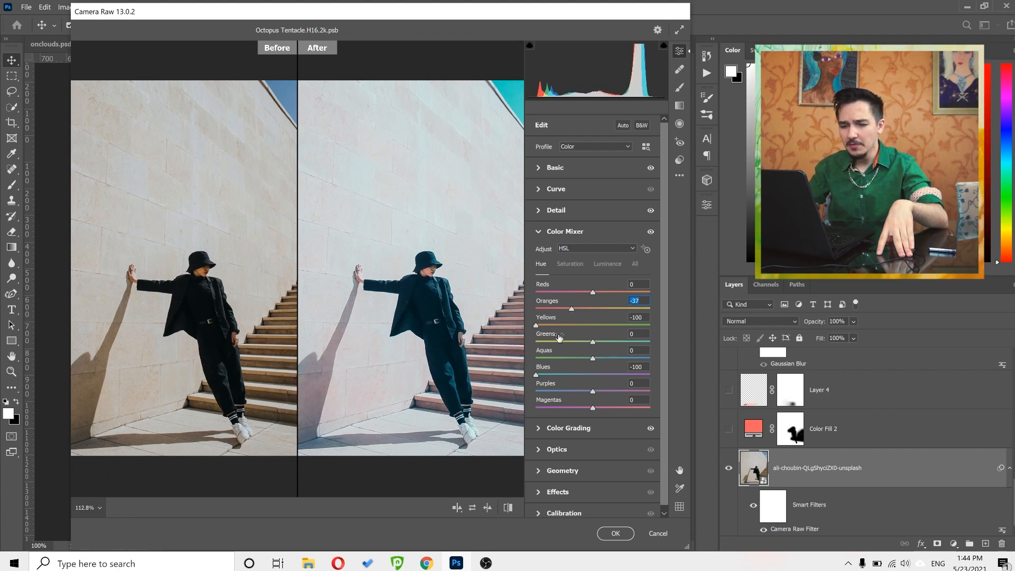
key(space)
drag(455, 208, 403, 230)
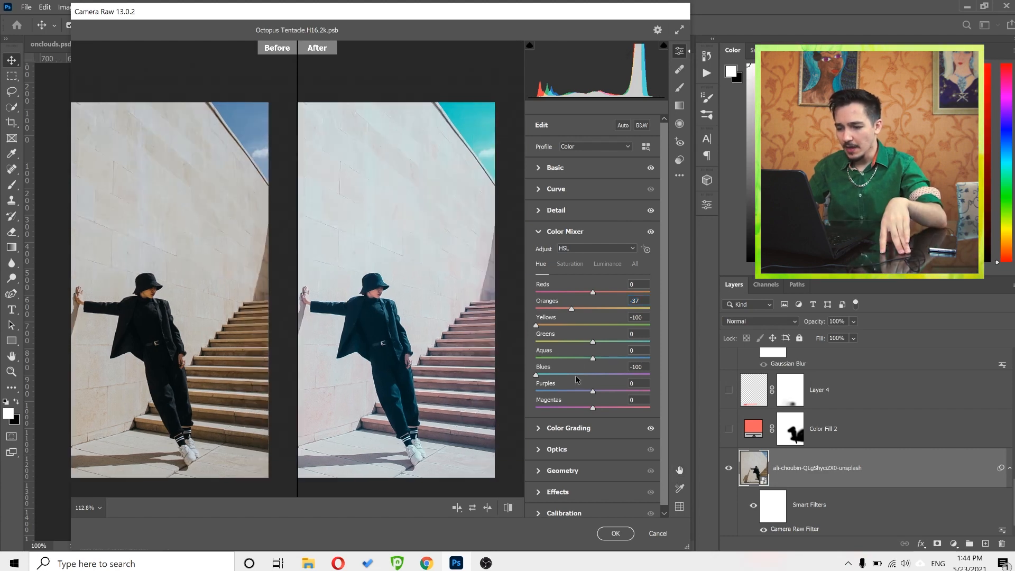
drag(577, 379, 516, 374)
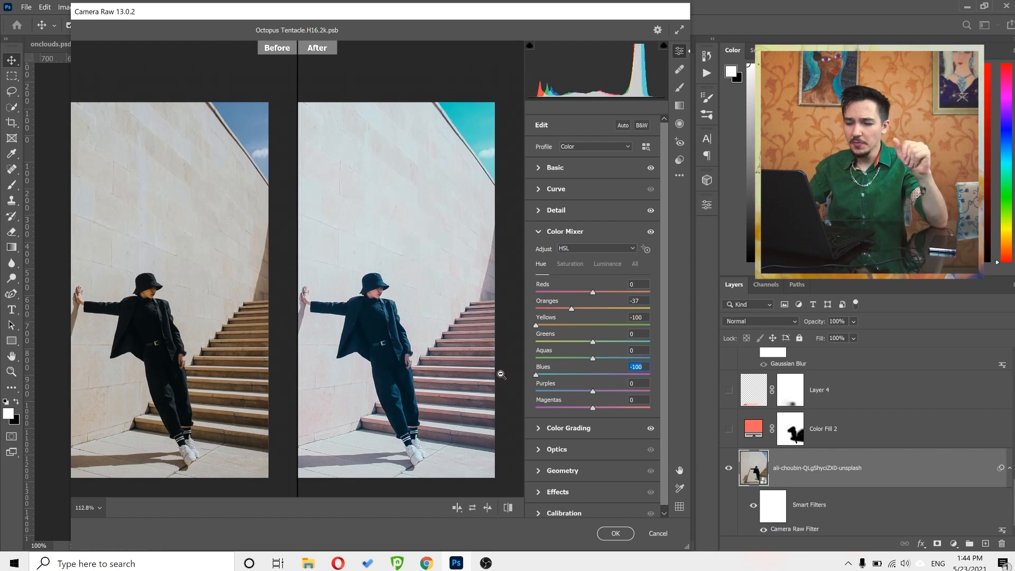
Try a pink midtone tint with hue 334 and saturation 66 in Color Grading, and undo it.
click(566, 428)
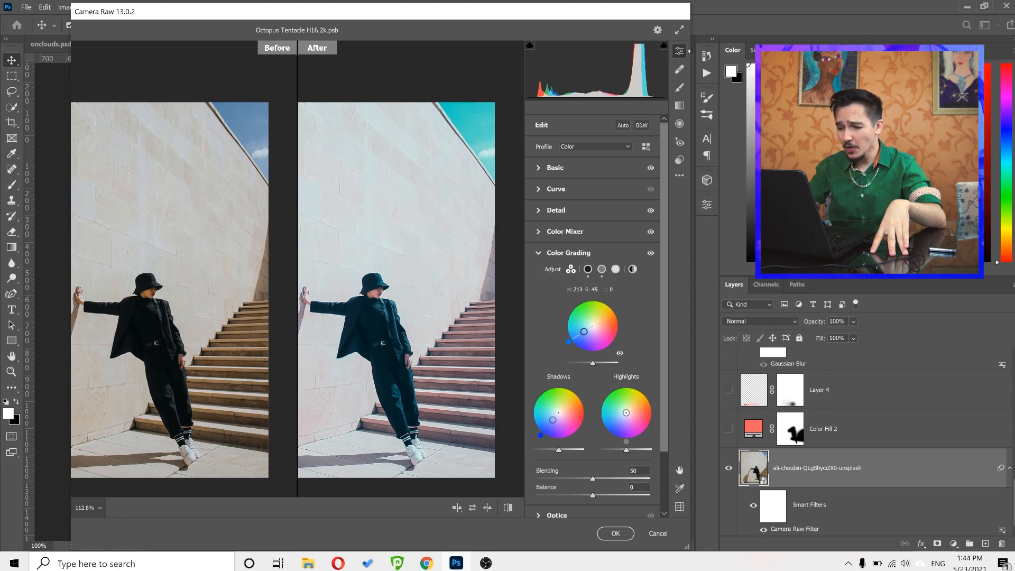
drag(584, 331, 606, 332)
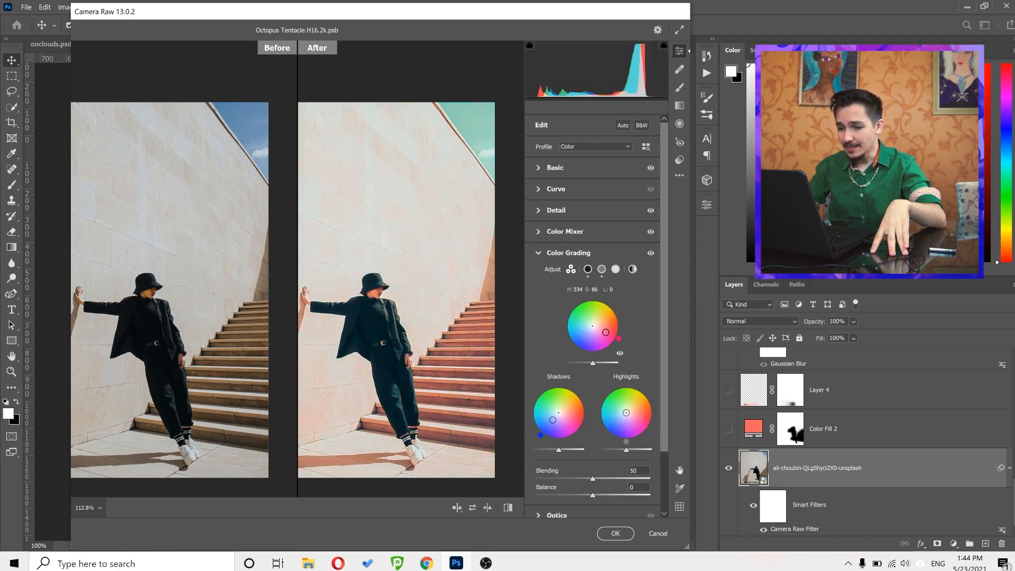
key(ctrl+z)
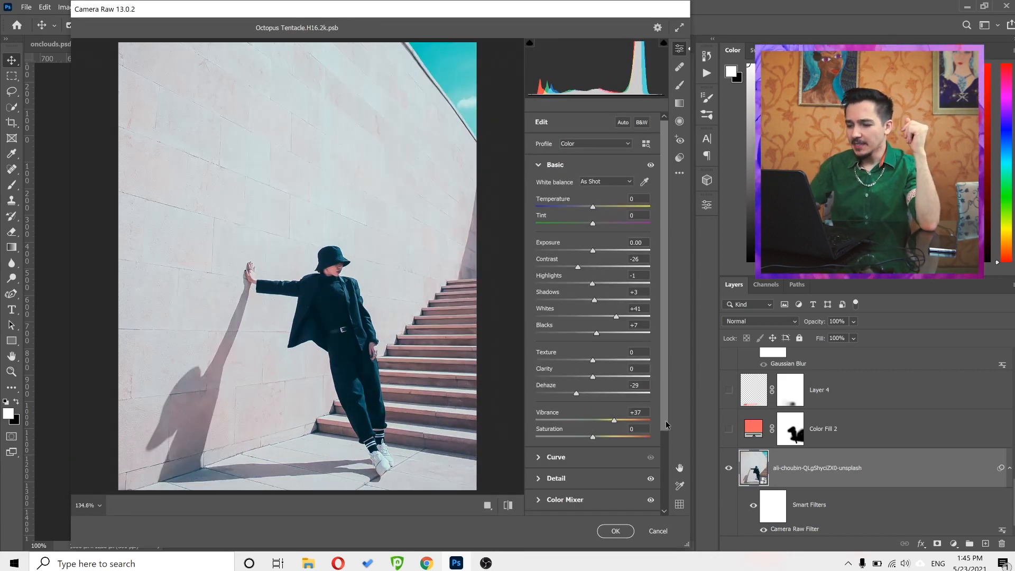
scroll(661, 391, down, 3)
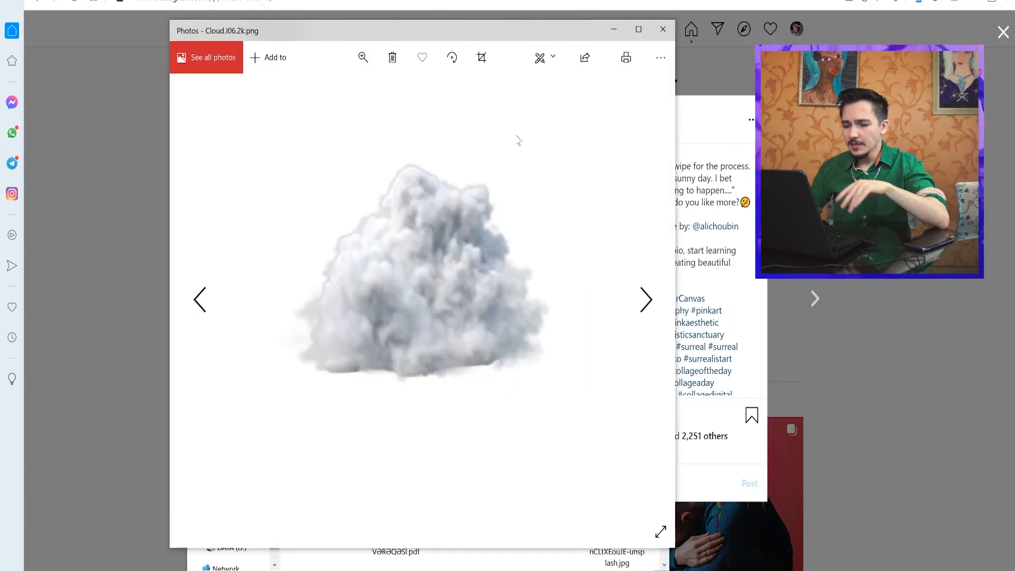
Switch to the Photos viewer and look through the cloud PNG images.
key(Right)
key(Left)
key(Right)
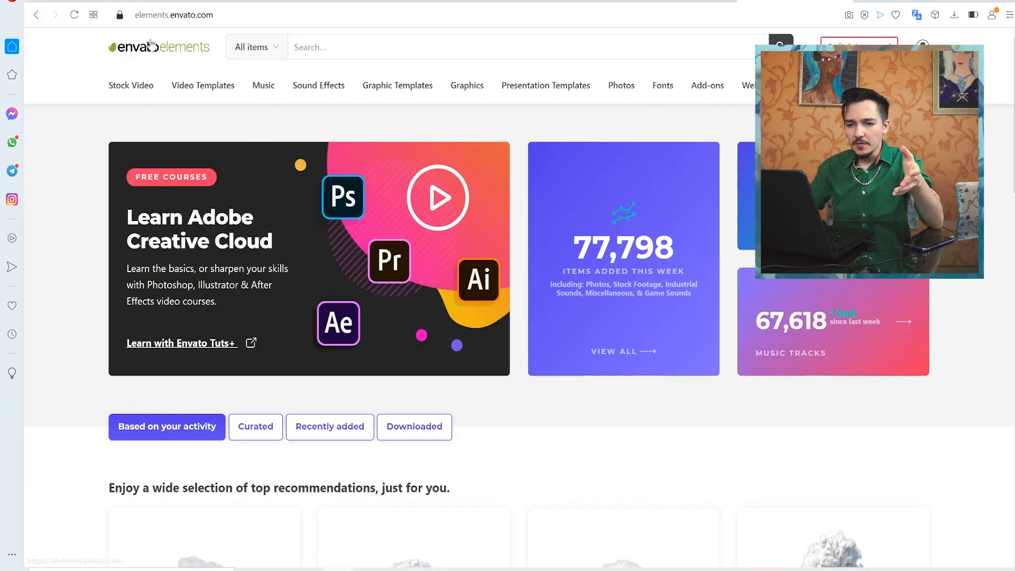
Switch to Envato Elements in the browser and search the 3D category for "cloud".
click(277, 56)
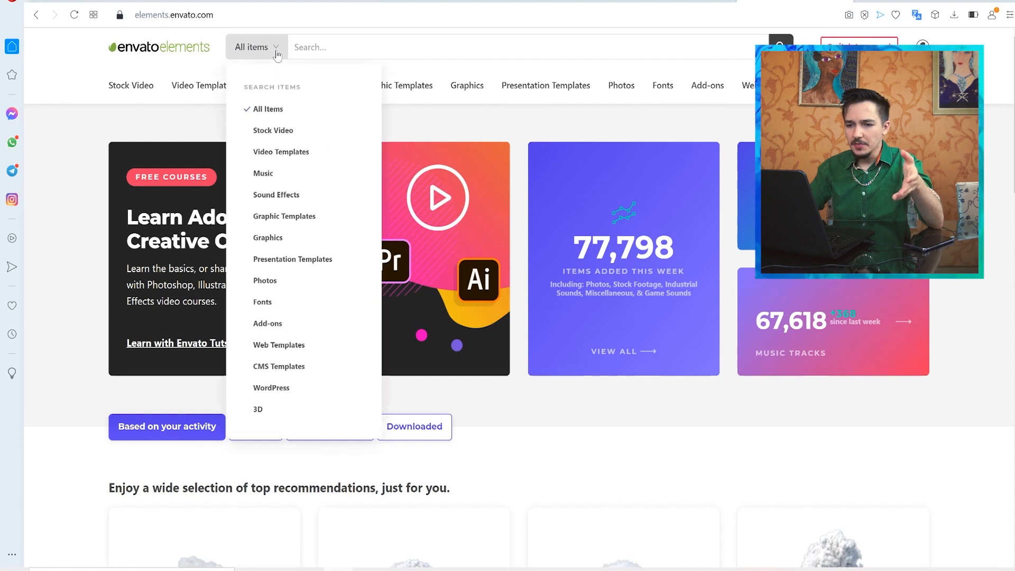
click(258, 411)
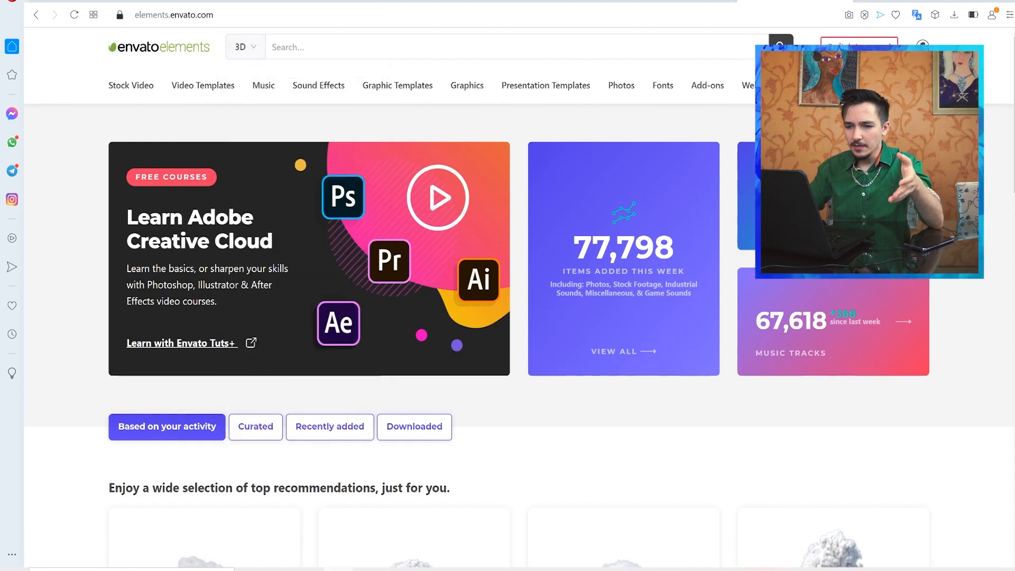
text(cloud)
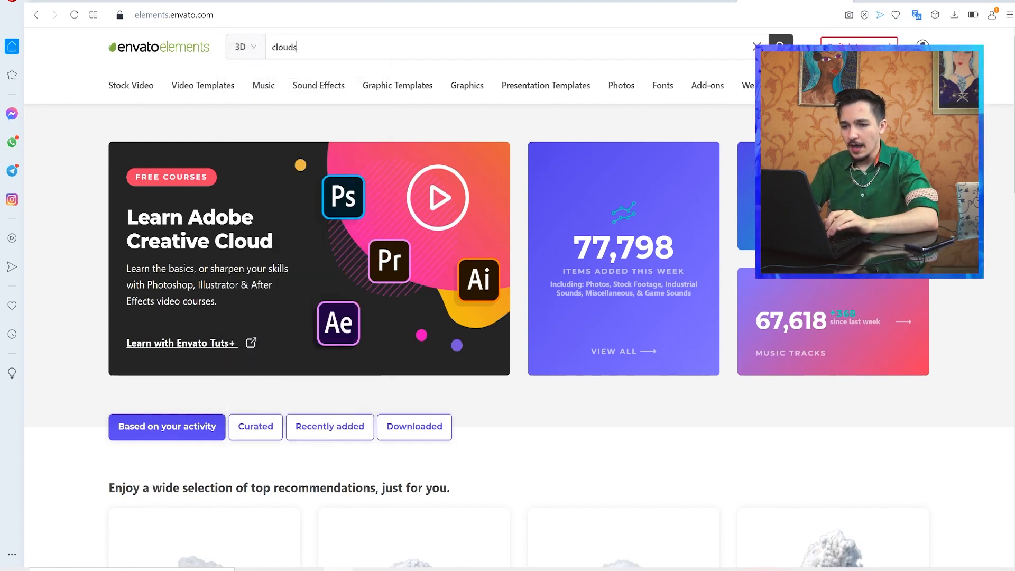
key(Return)
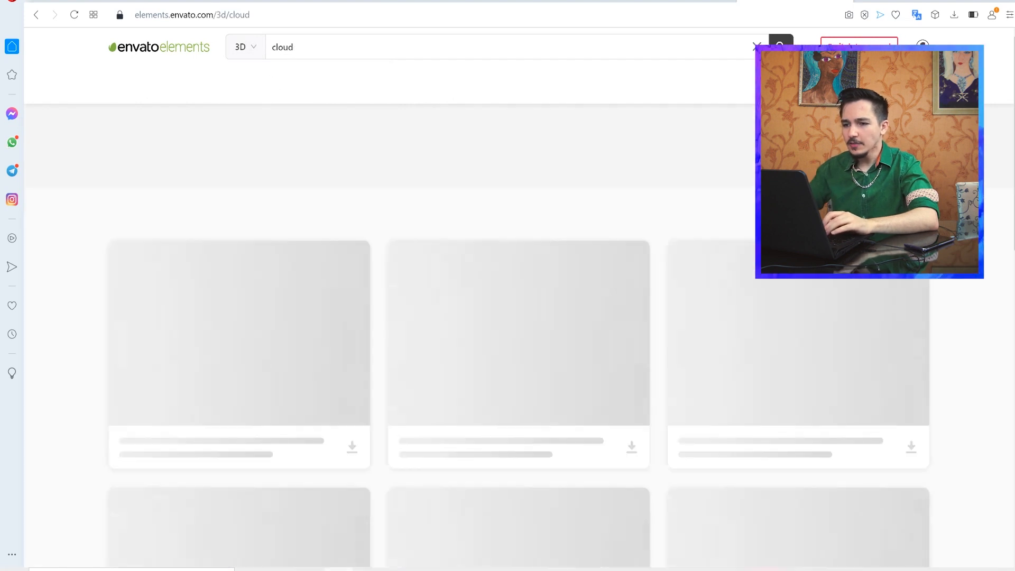
Open the Cloud 3D object and rotate its 360 render to another angle.
click(505, 271)
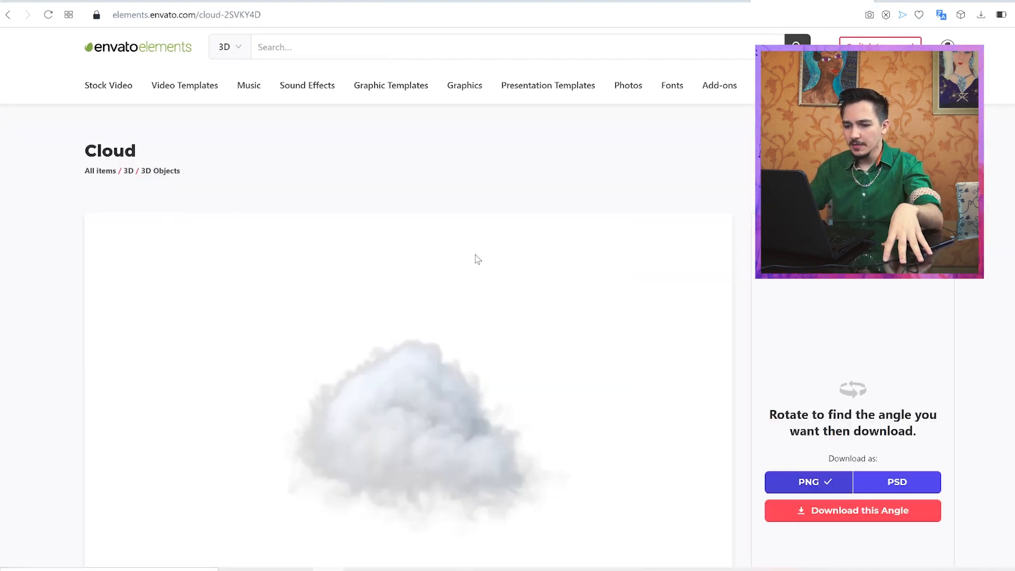
scroll(505, 272, down, 3)
scroll(501, 316, down, 1)
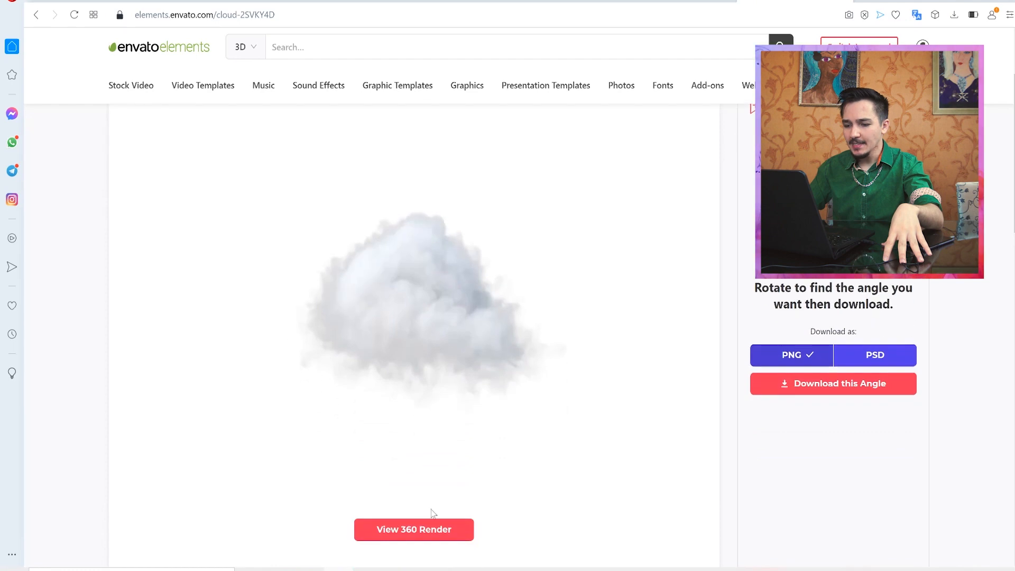
click(408, 533)
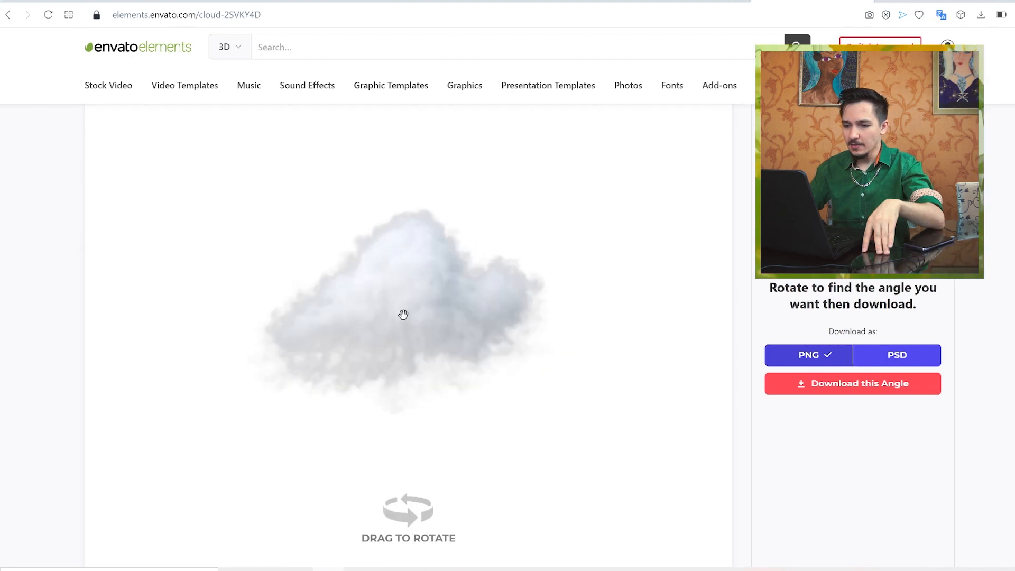
drag(403, 315, 434, 297)
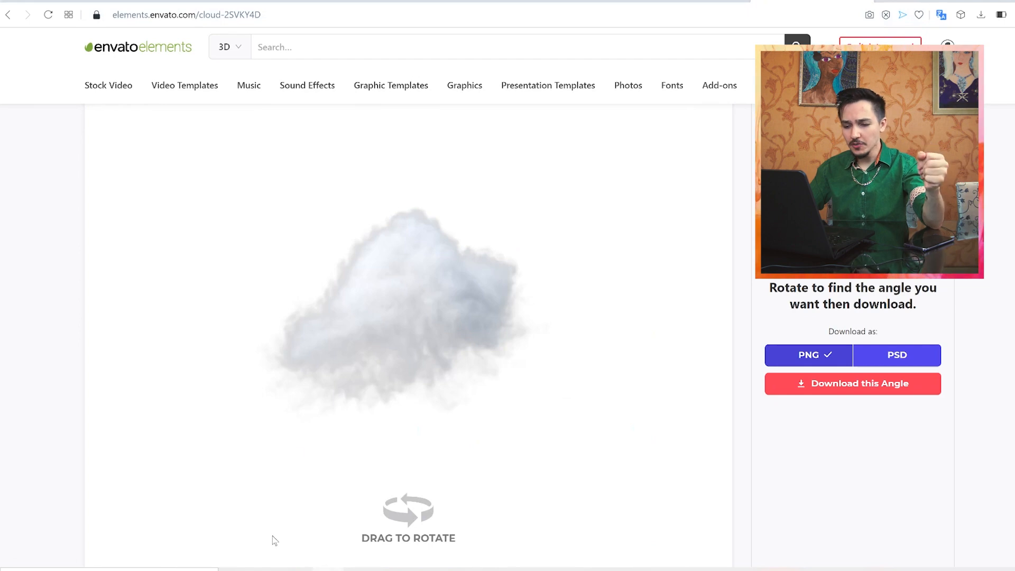
Switch to Photoshop and show the Cloud.I06.2k copy 3, Cloud.D06.2k, Cloud.H07.2k and Cloud.H07.2k copy 6 layers.
click(322, 570)
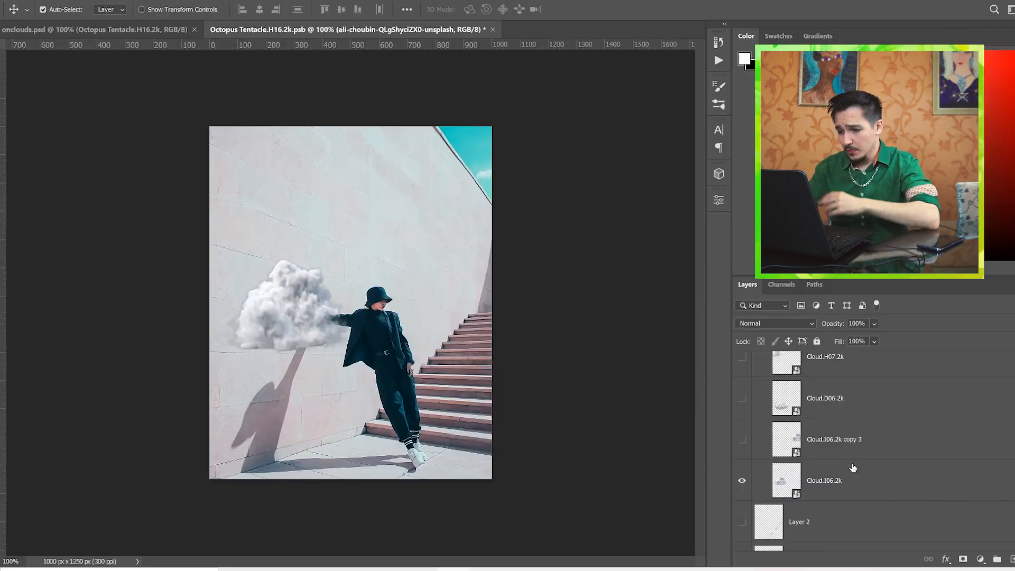
click(743, 440)
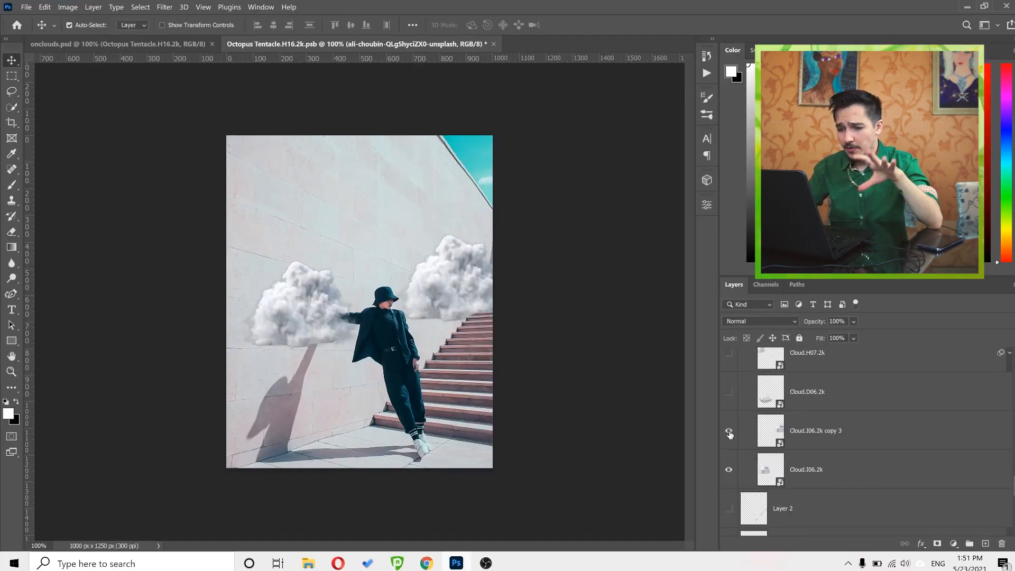
click(729, 394)
scroll(729, 418, up, 2)
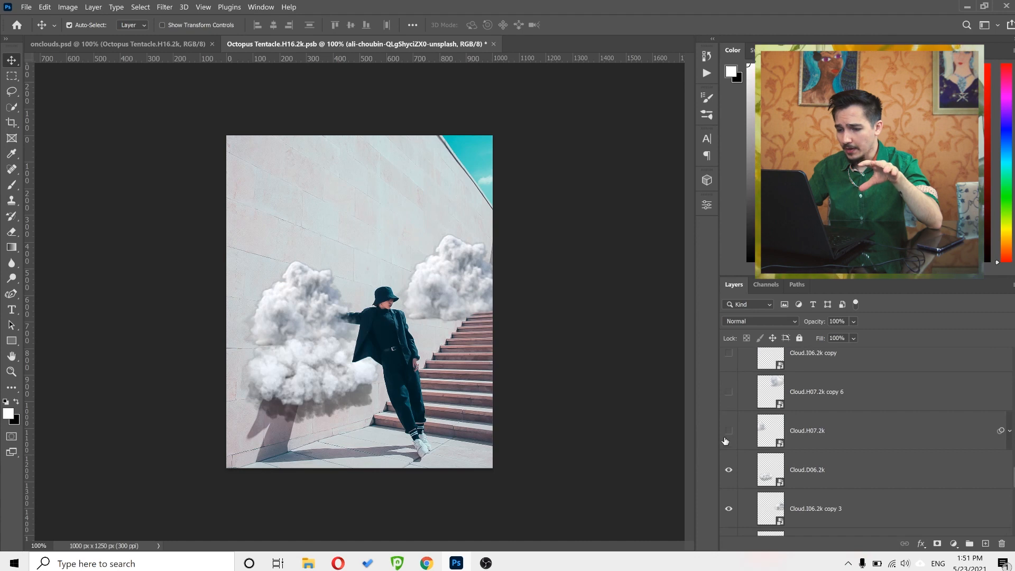
click(729, 431)
click(729, 394)
scroll(738, 413, up, 1)
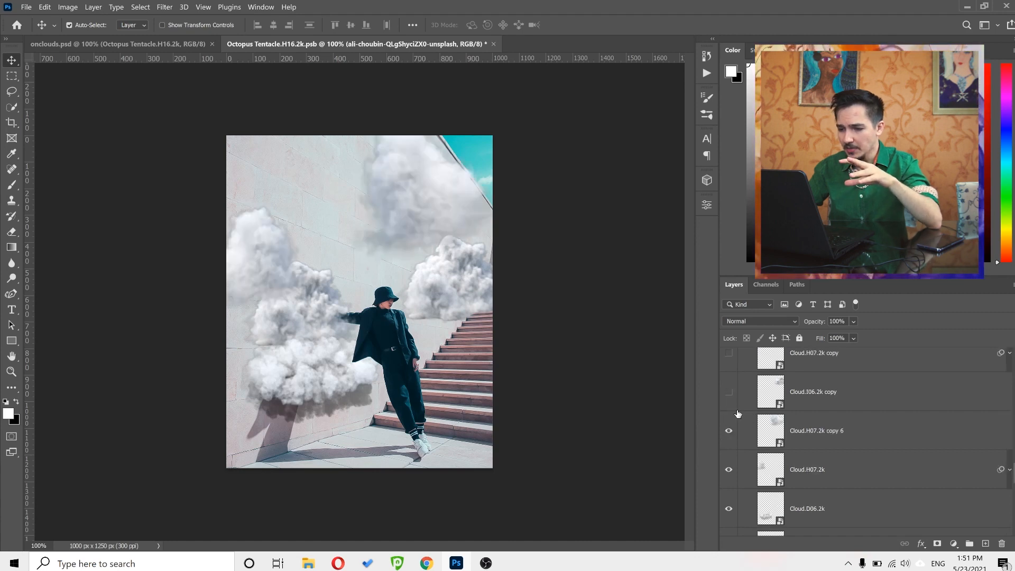
Show the Cloud.I06.2k copy, Cloud.H07.2k copy, Cloud.I06.2k copy 2 and Cloud.D06.2k copy 2 layers.
click(729, 393)
click(732, 356)
scroll(728, 381, up, 2)
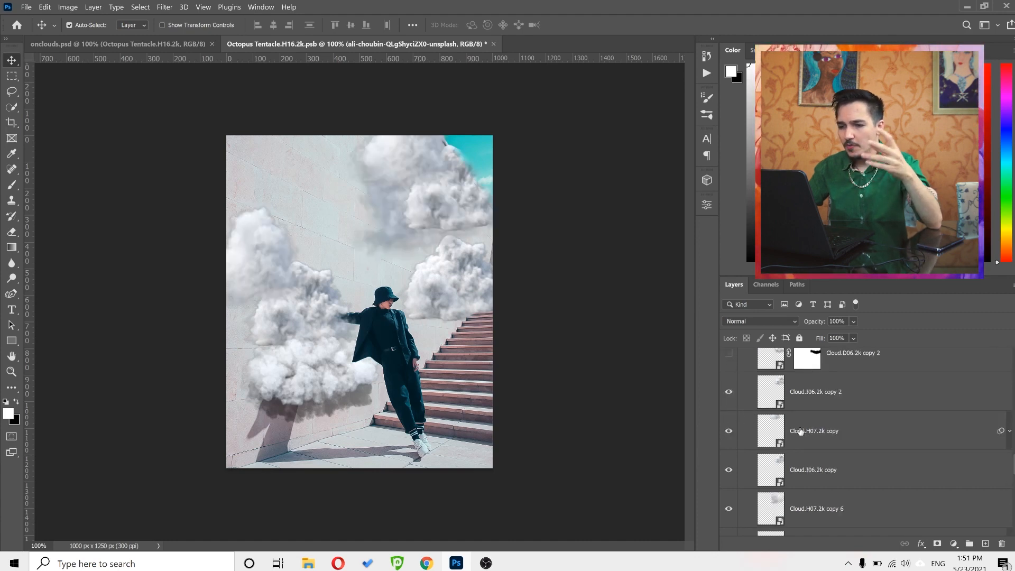
scroll(810, 435, up, 1)
click(728, 393)
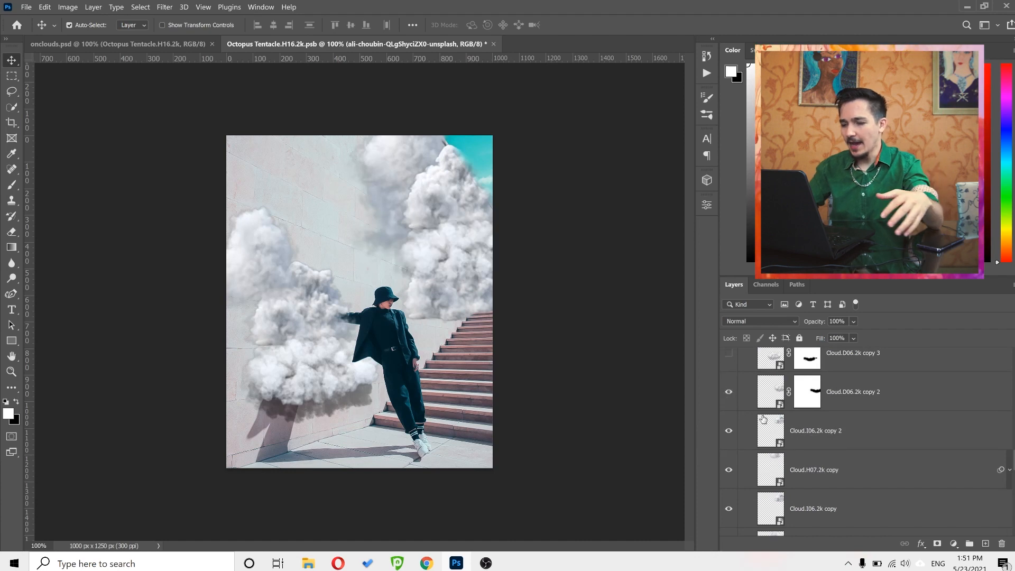
Show the masked cloud layers Cloud.D06.2k copy 3 through Cloud.D06.2k copy 6.
scroll(777, 422, up, 1)
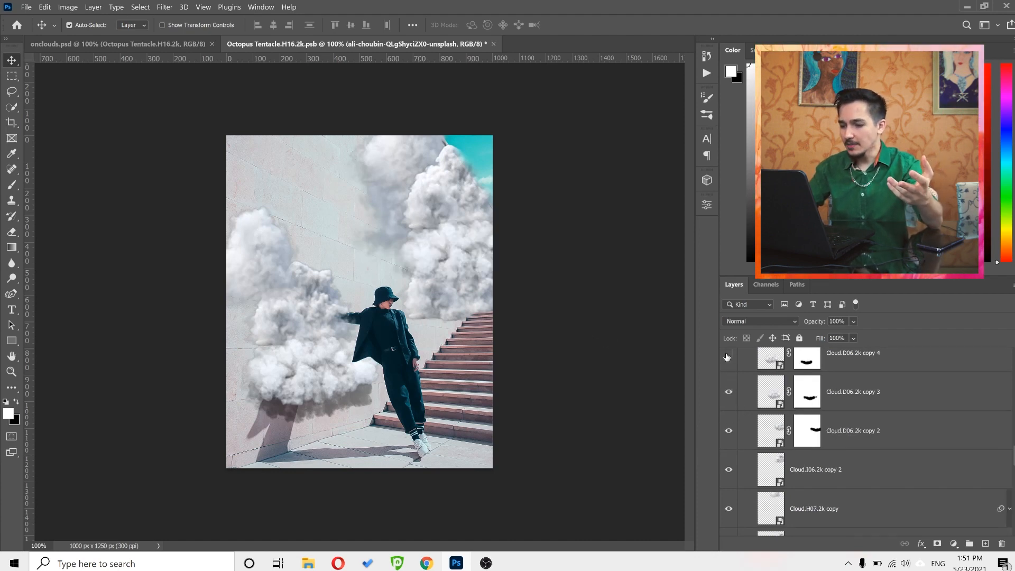
click(729, 353)
scroll(811, 440, up, 2)
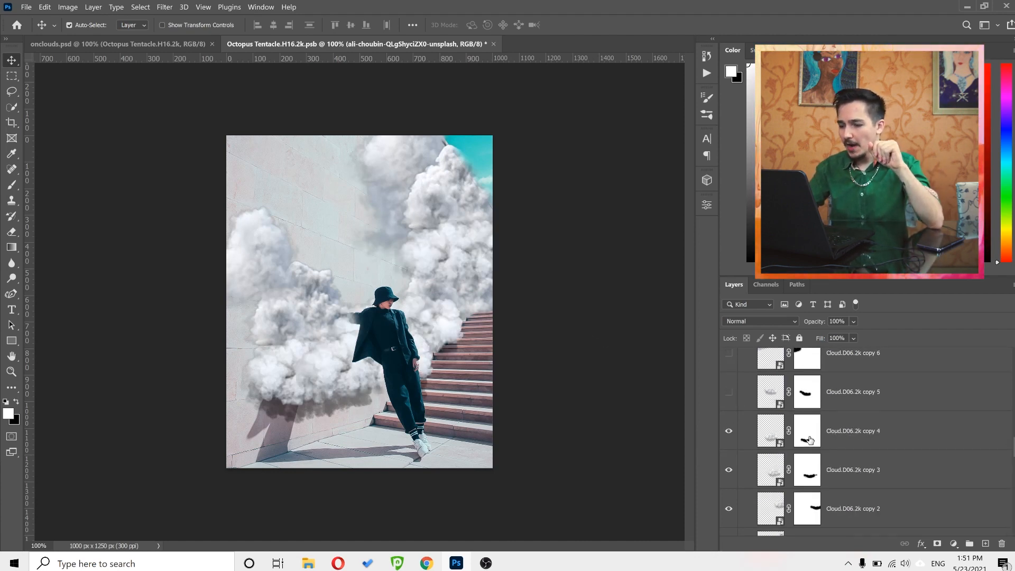
click(728, 392)
scroll(853, 450, up, 3)
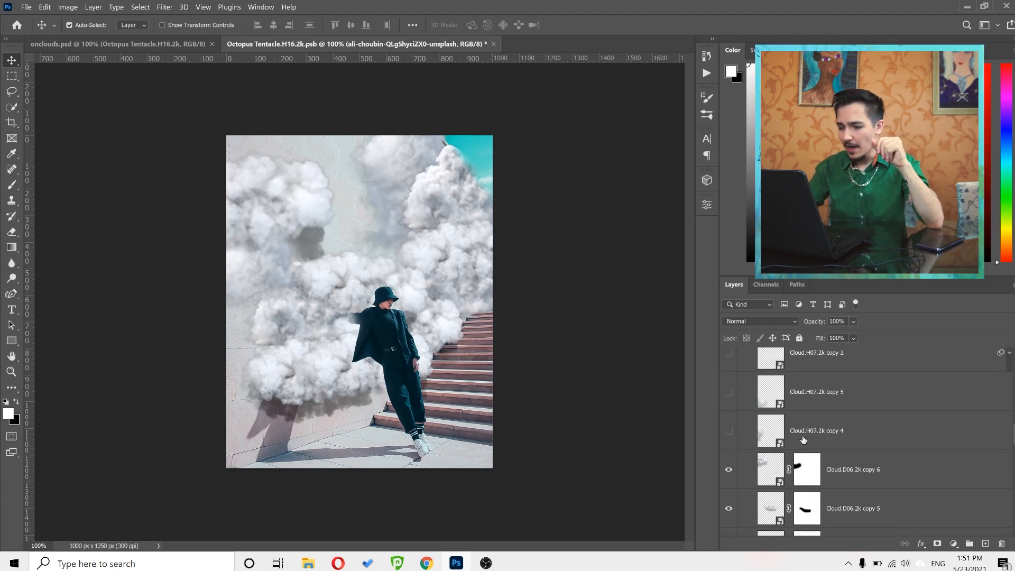
Examine the cloud shadows up close, comparing Cloud.D06.2k copy 6 with its layer mask disabled and enabled.
click(885, 480)
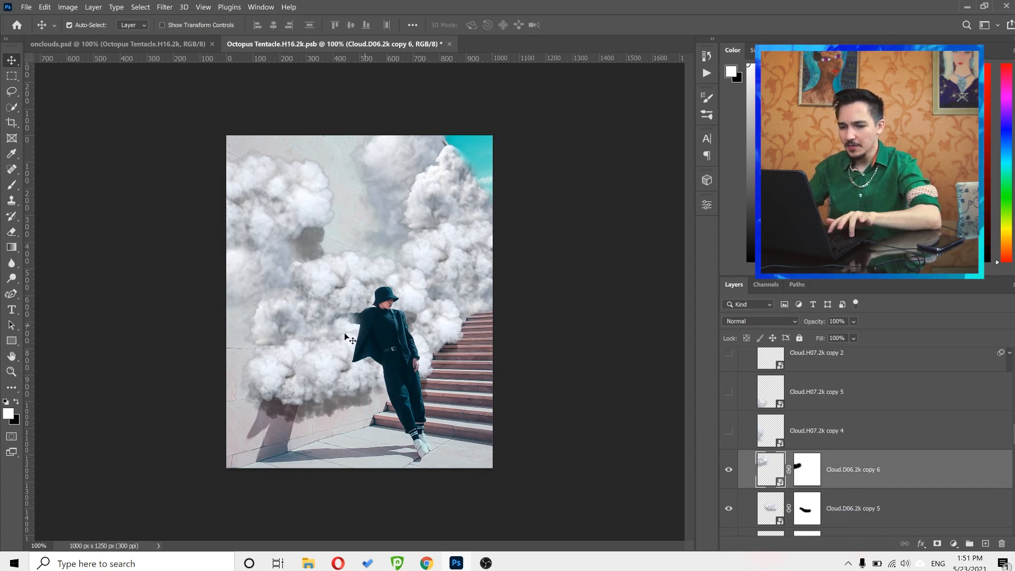
drag(318, 401, 363, 397)
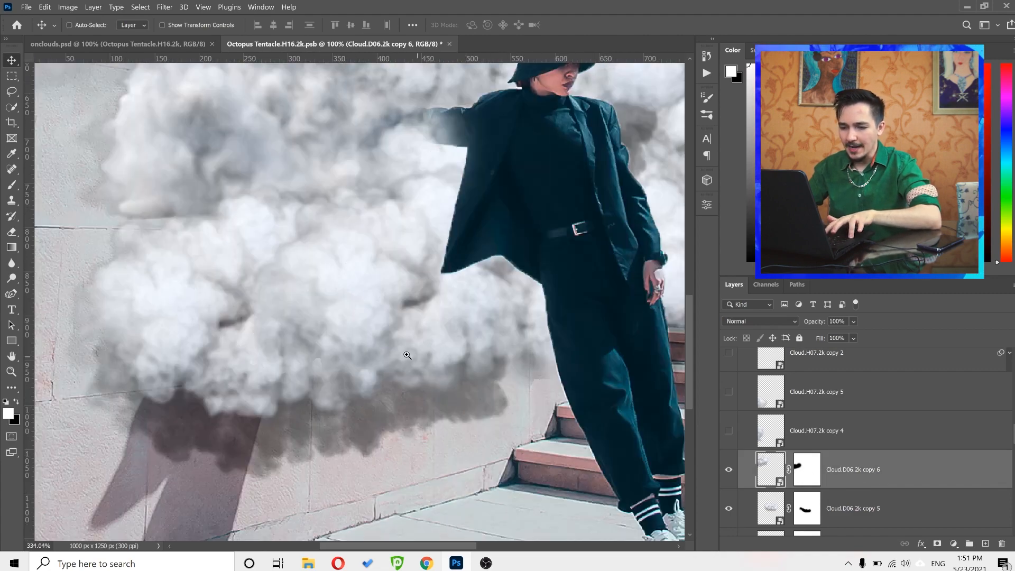
drag(407, 356, 382, 350)
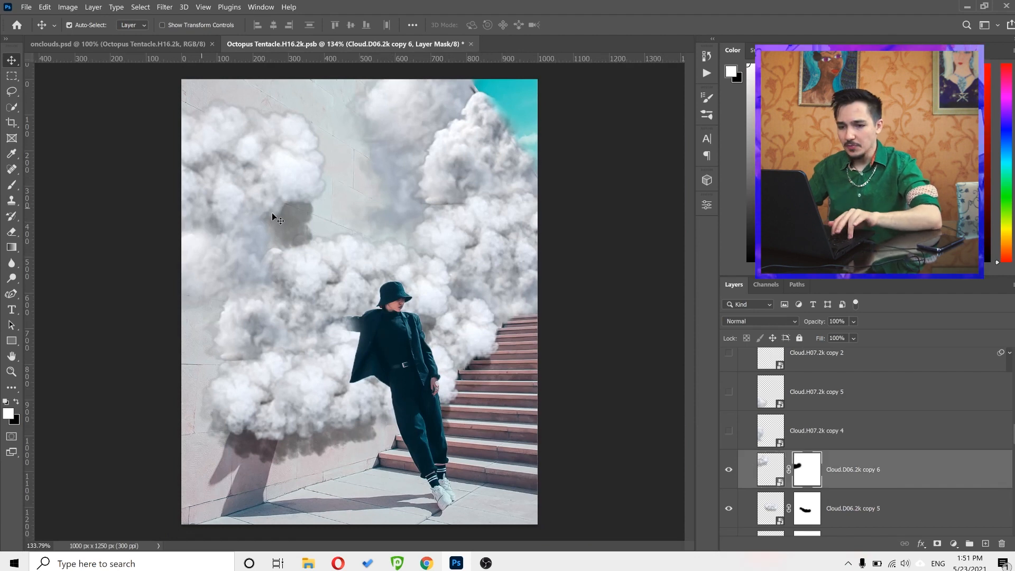
drag(250, 213, 239, 240)
shift+click(803, 472)
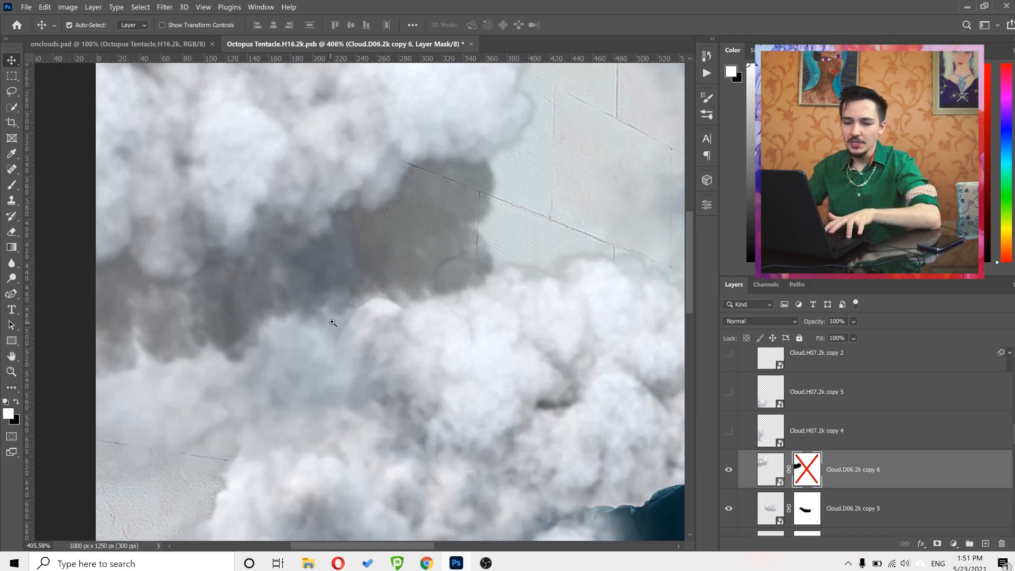
drag(334, 320, 264, 307)
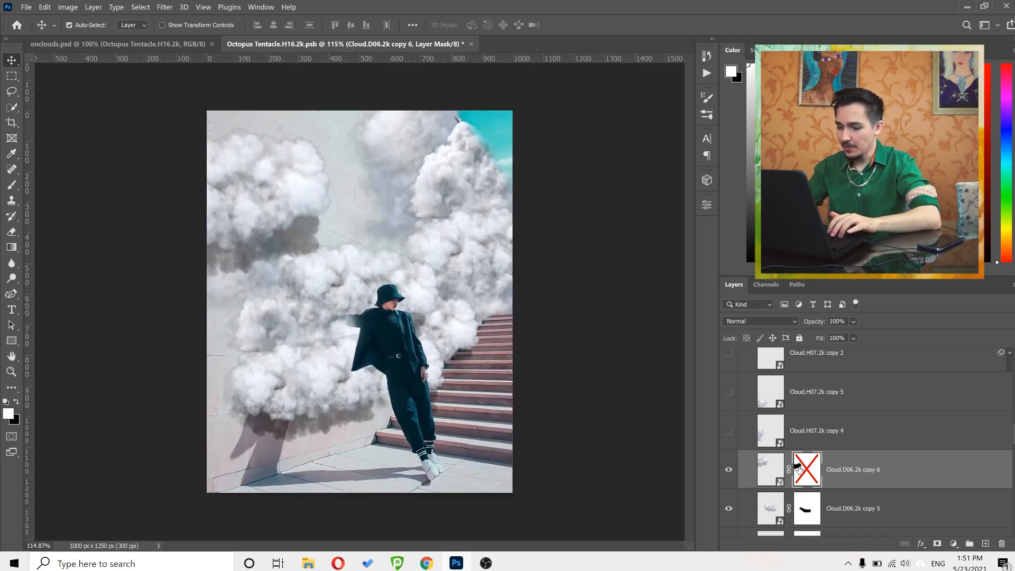
shift+click(802, 471)
Show the remaining cloud layers in Group 1, from Cloud.H07.2k copy 4 up to Cloud.H07.2k copy 7.
click(727, 392)
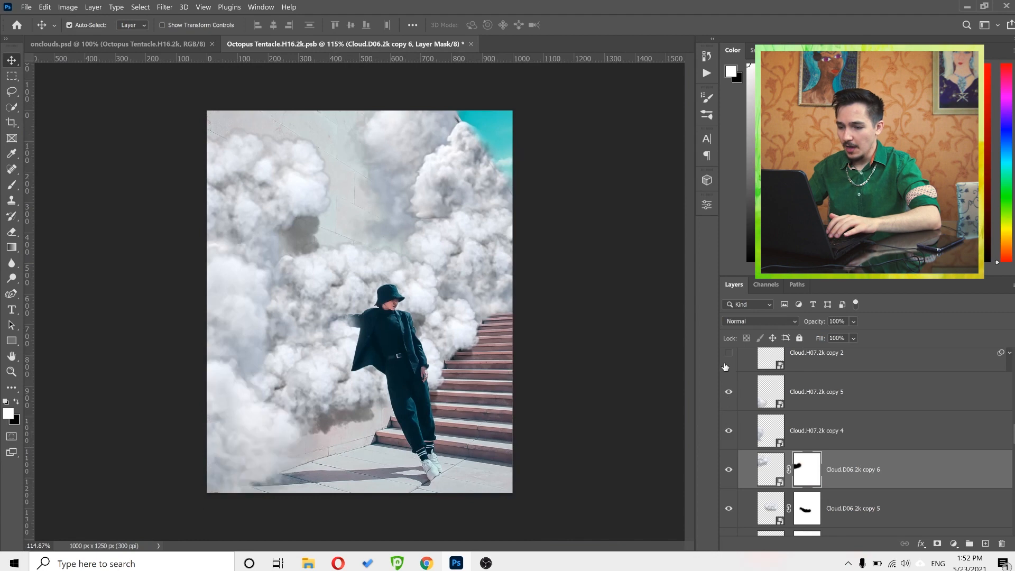
scroll(799, 419, up, 5)
scroll(794, 423, down, 1)
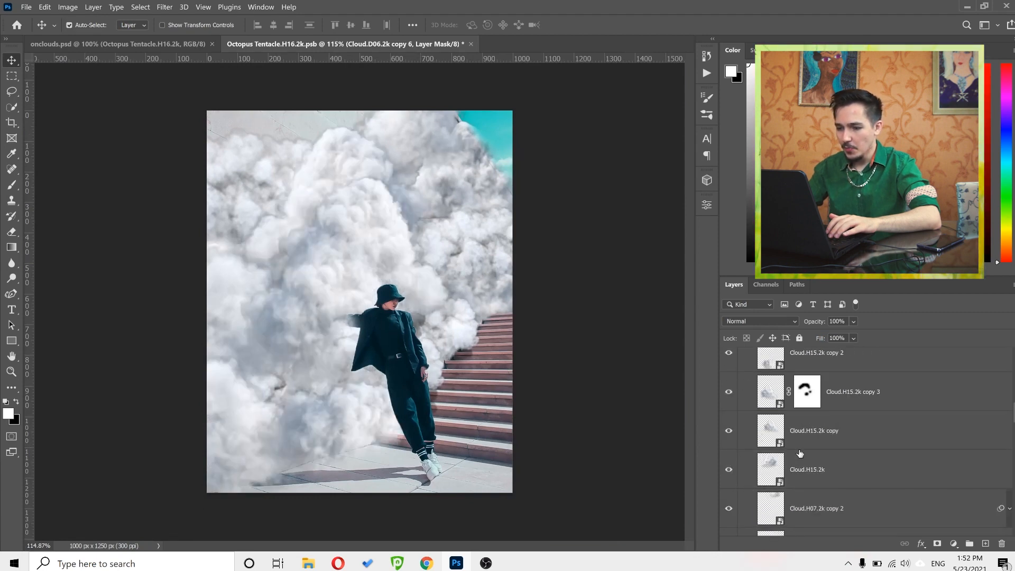
scroll(772, 436, up, 2)
drag(731, 401, 730, 352)
scroll(730, 370, up, 3)
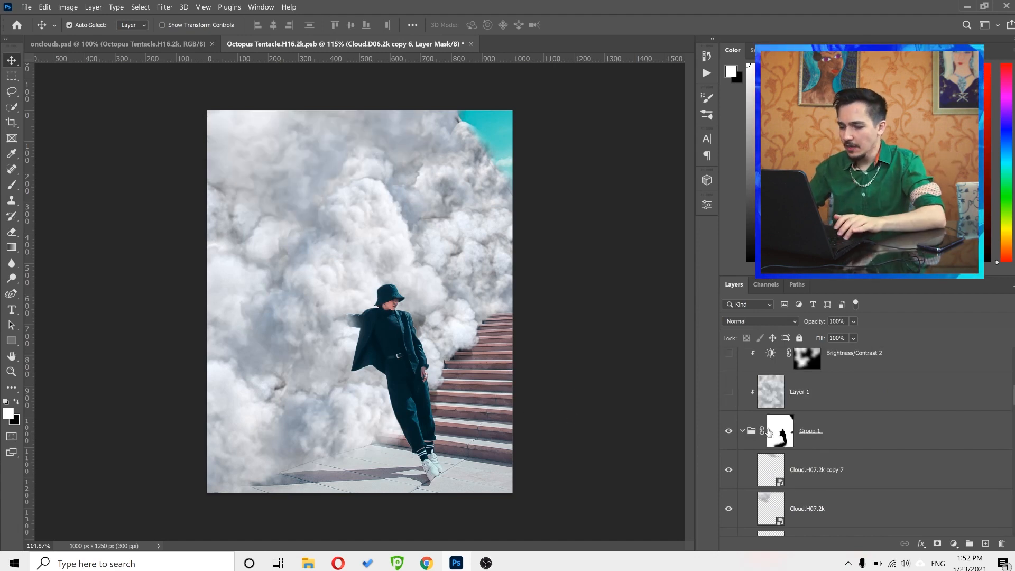
Examine the Group 1 mask by disabling it, loading its outline as a selection, deselecting, and enabling it again.
shift+click(769, 431)
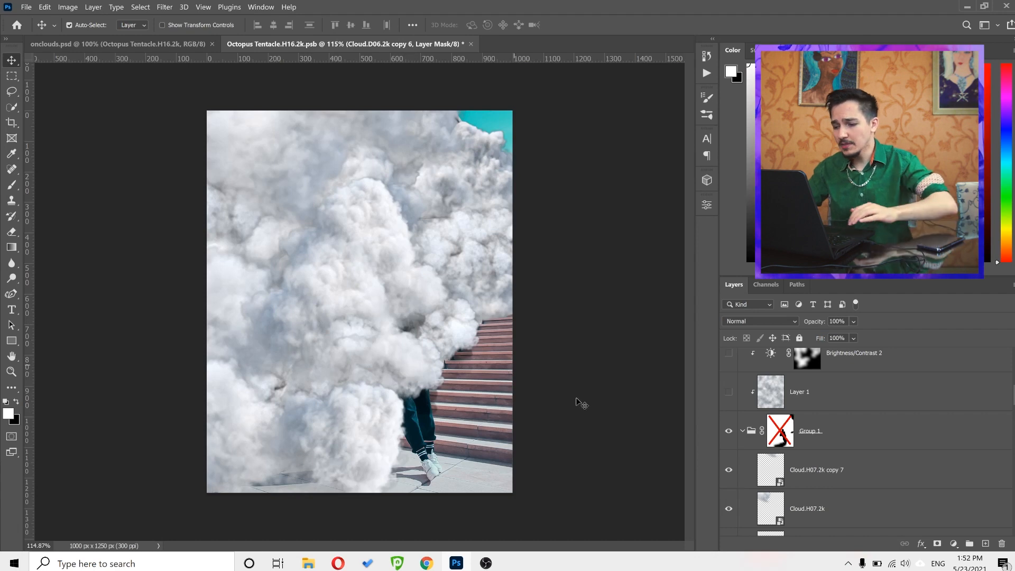
ctrl+click(783, 435)
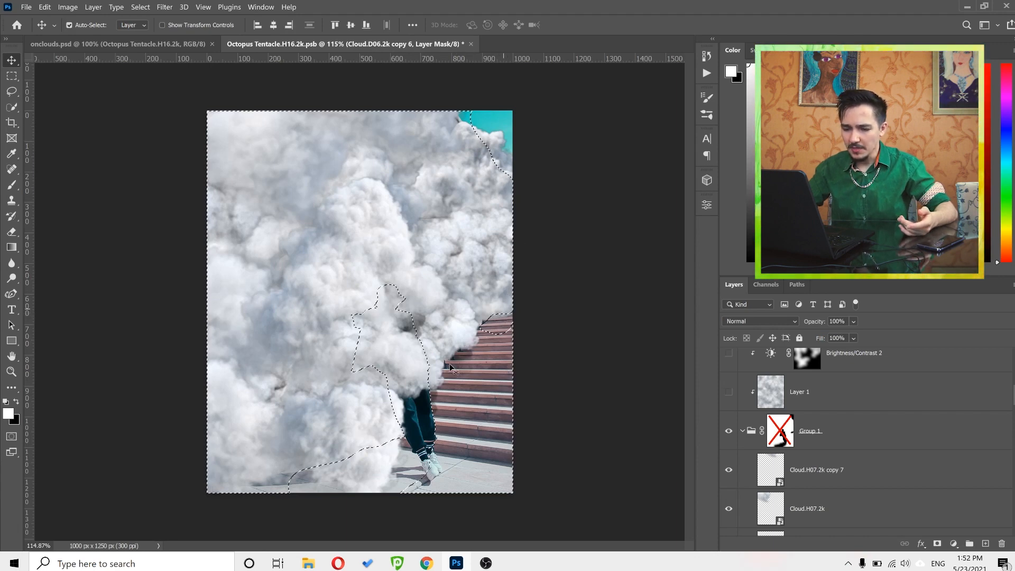
key(ctrl+d)
click(781, 431)
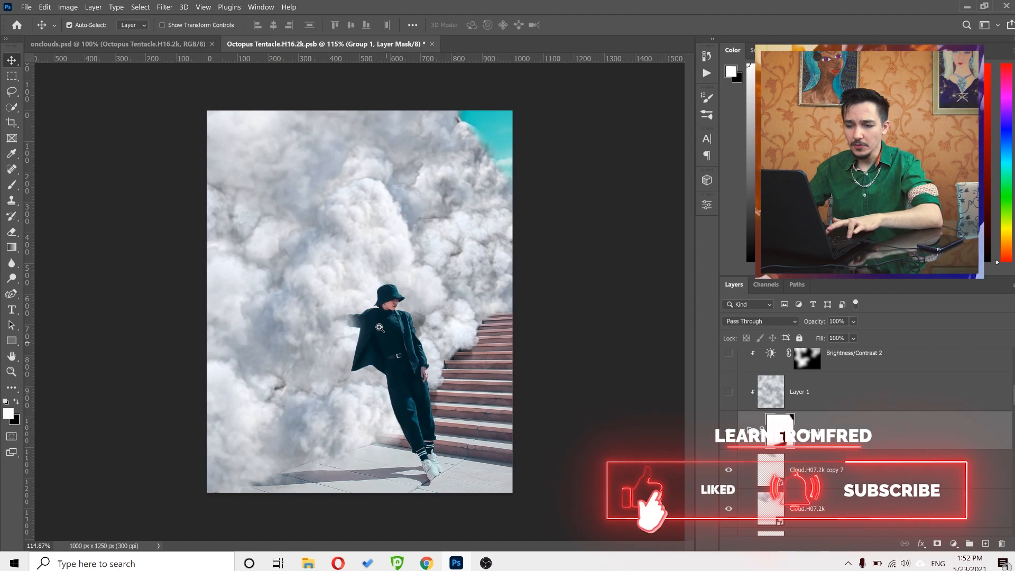
drag(379, 323, 387, 328)
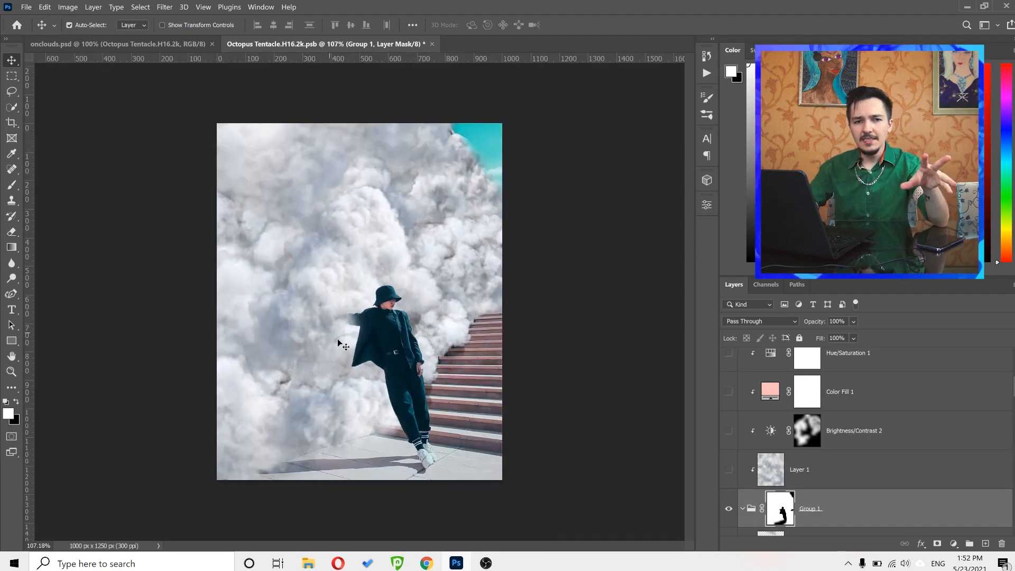
Select the clipped clouds texture Layer 1 and add an empty layer above the Octopus Tentacle layers.
key(shift+alt+f)
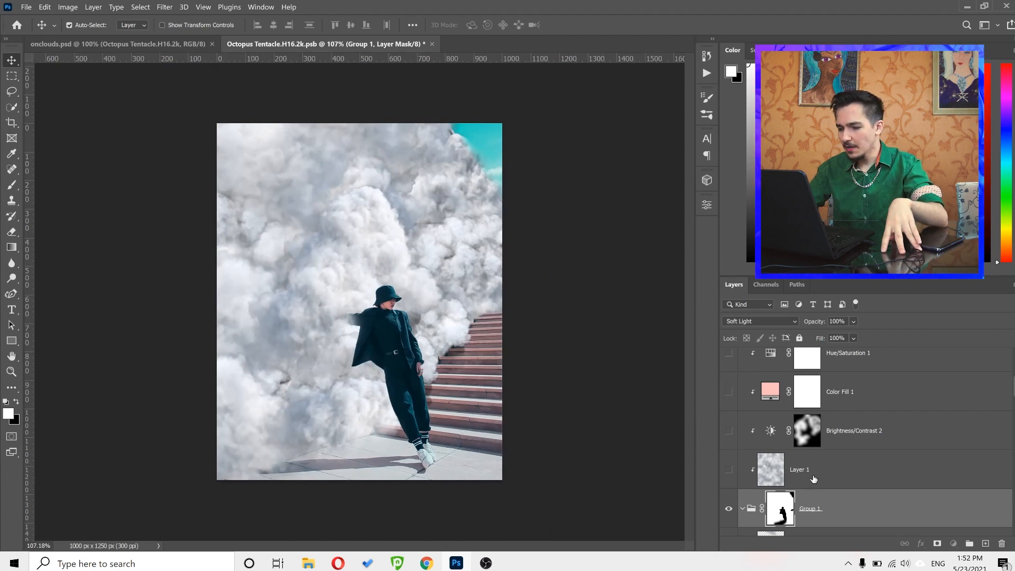
alt+click(749, 470)
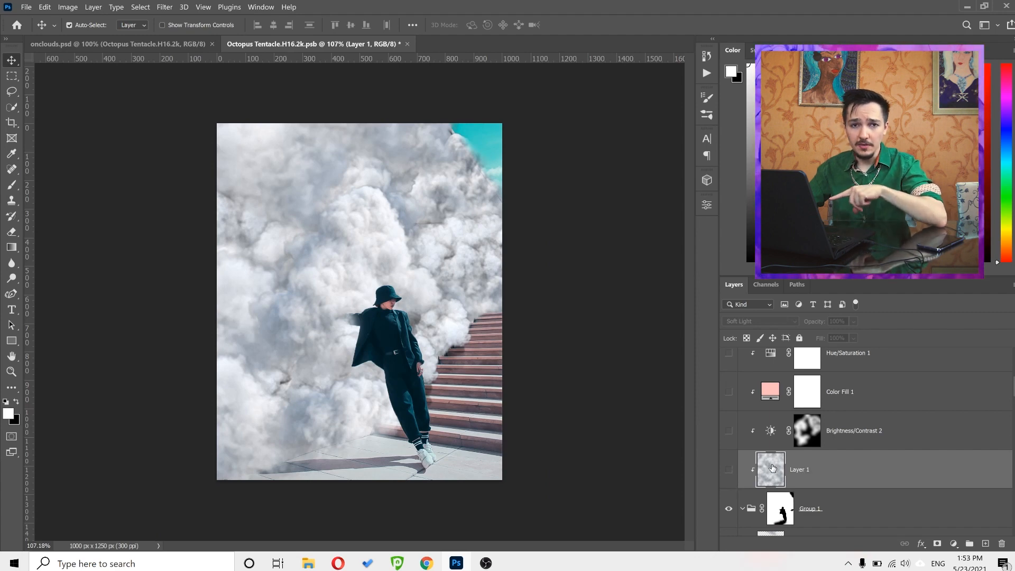
click(986, 544)
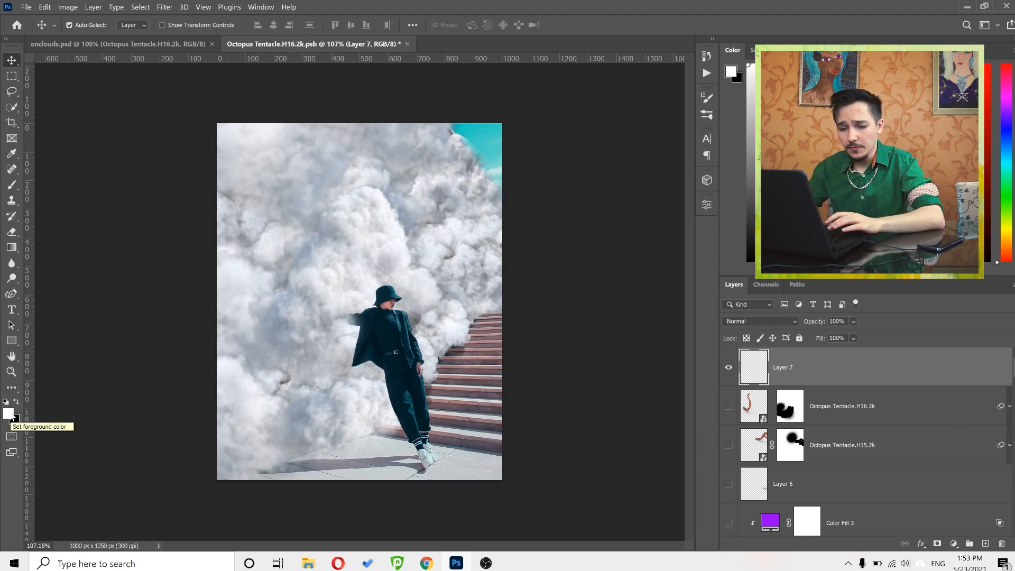
Set the background color to the muted blue 506c7e.
click(14, 419)
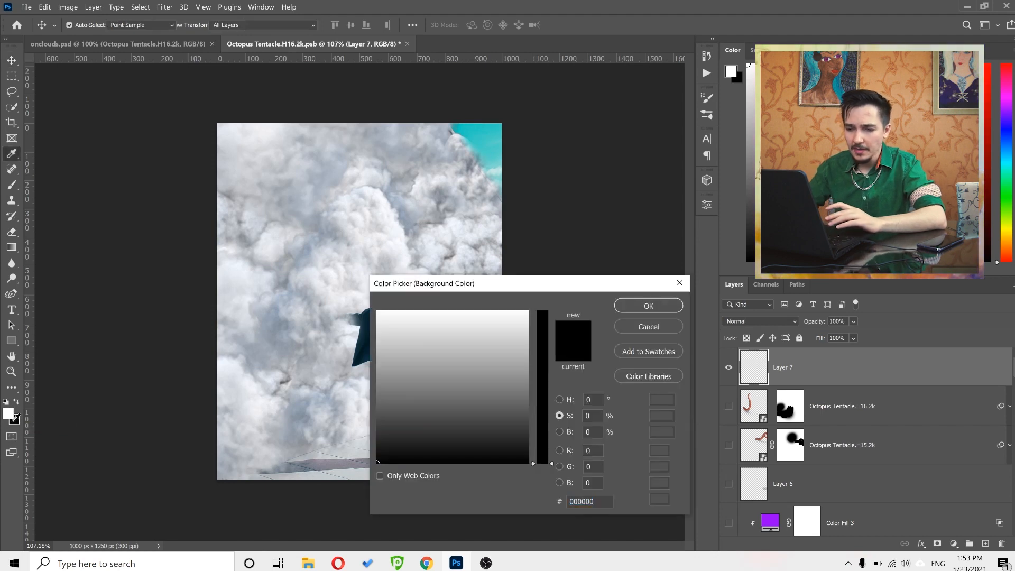
text(00bfcb)
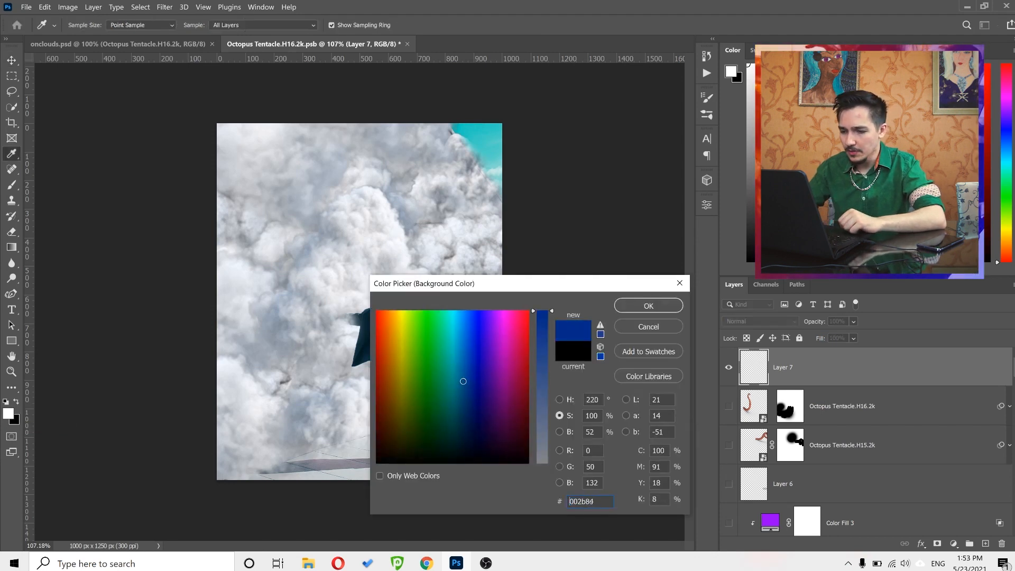
text(466c7e)
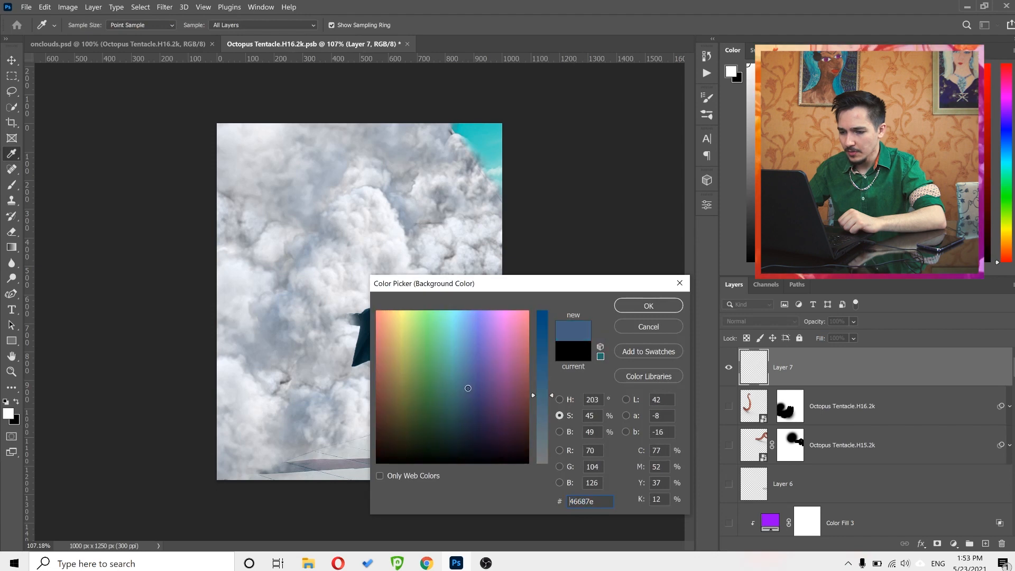
text(4c6a7e)
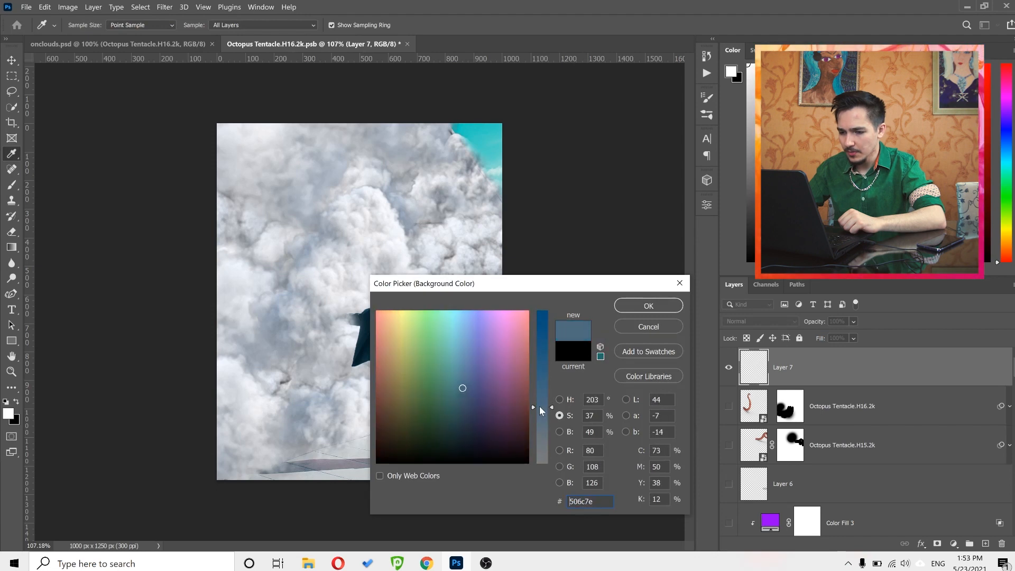
click(640, 307)
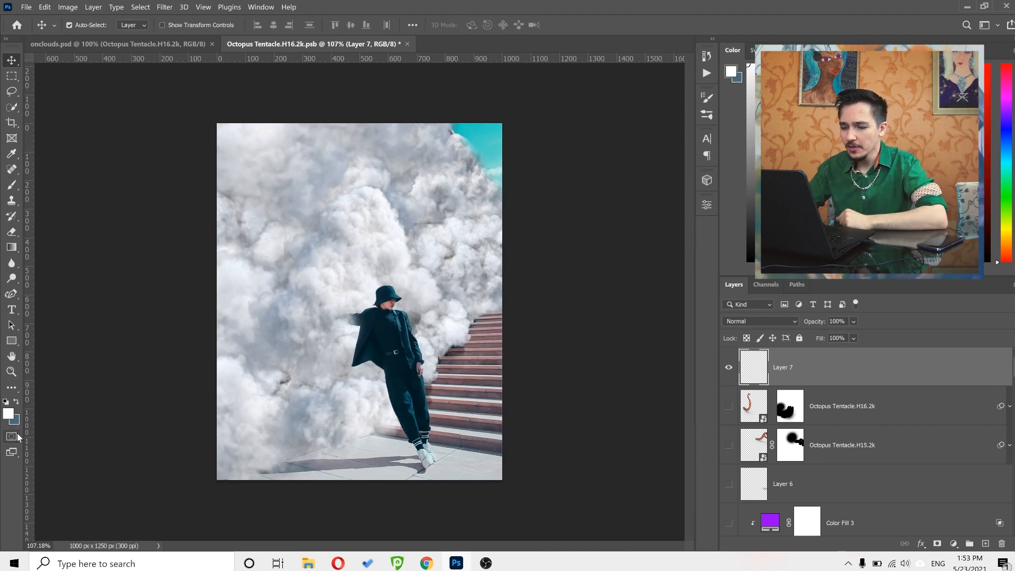
Render the Clouds filter on the new empty Layer 7.
click(165, 7)
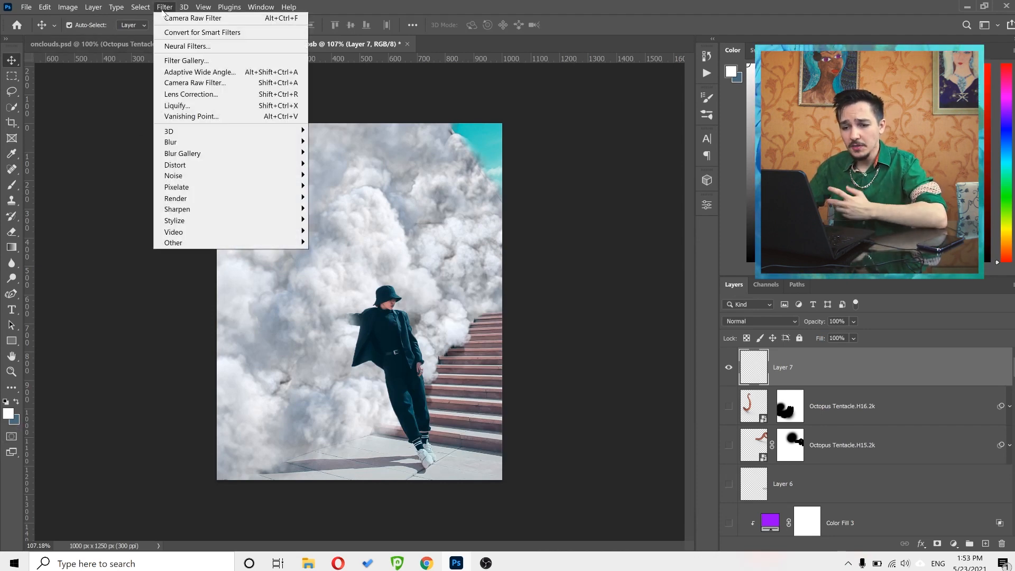
mouse_move(211, 199)
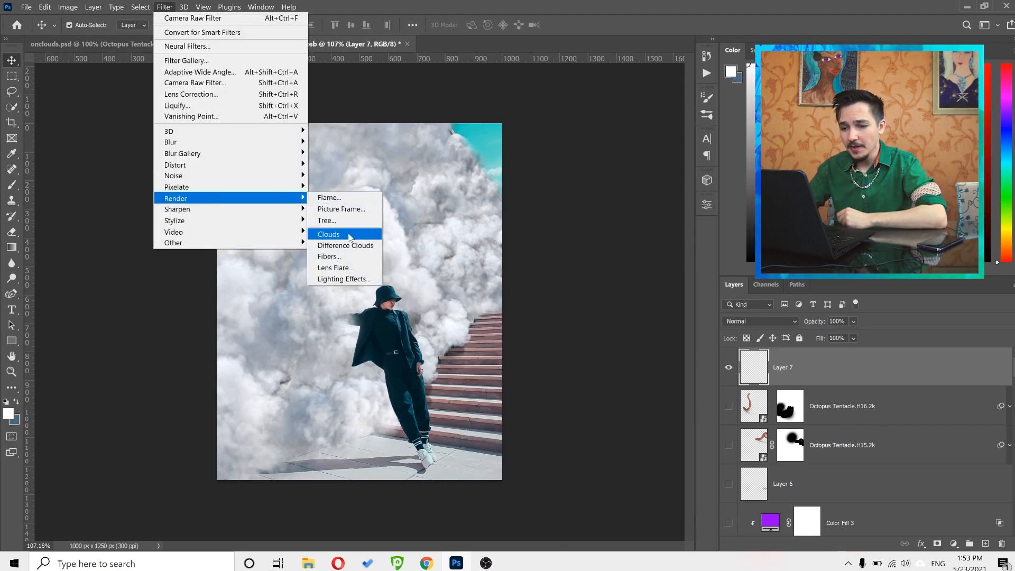
click(348, 234)
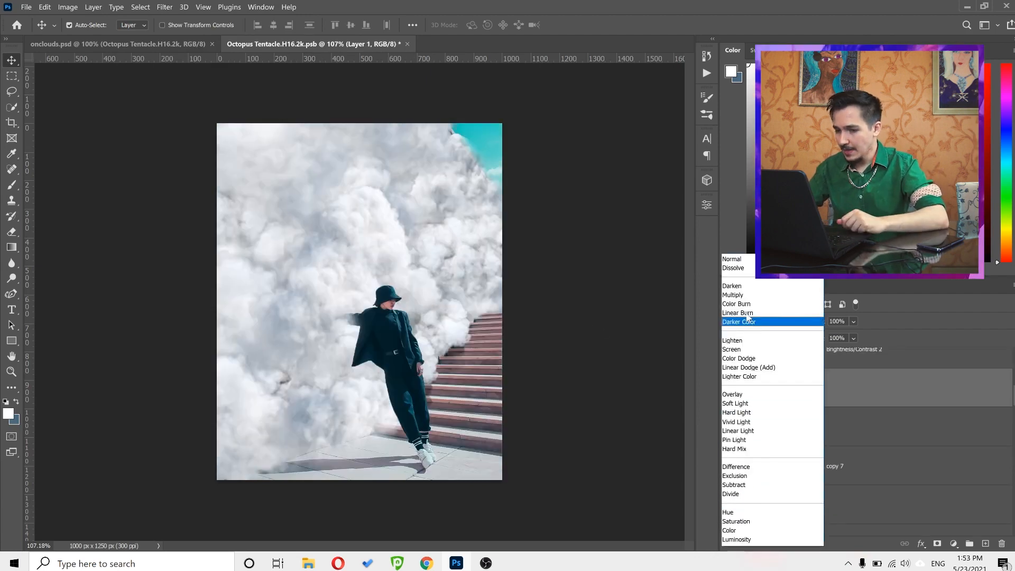
Preview the clipped clouds texture Layer 1 in Normal mode and set its blend mode to Soft Light.
click(805, 400)
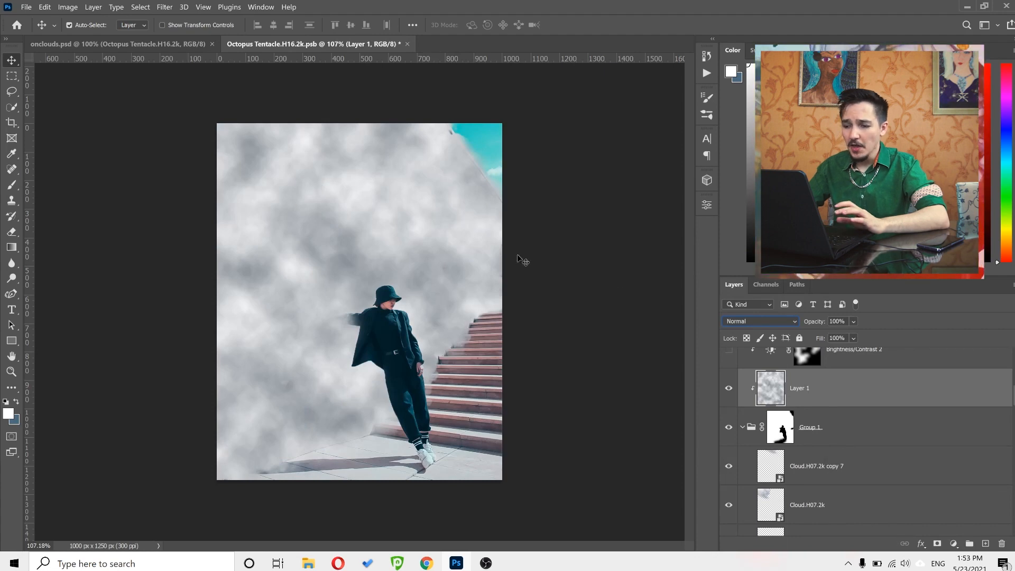
click(744, 321)
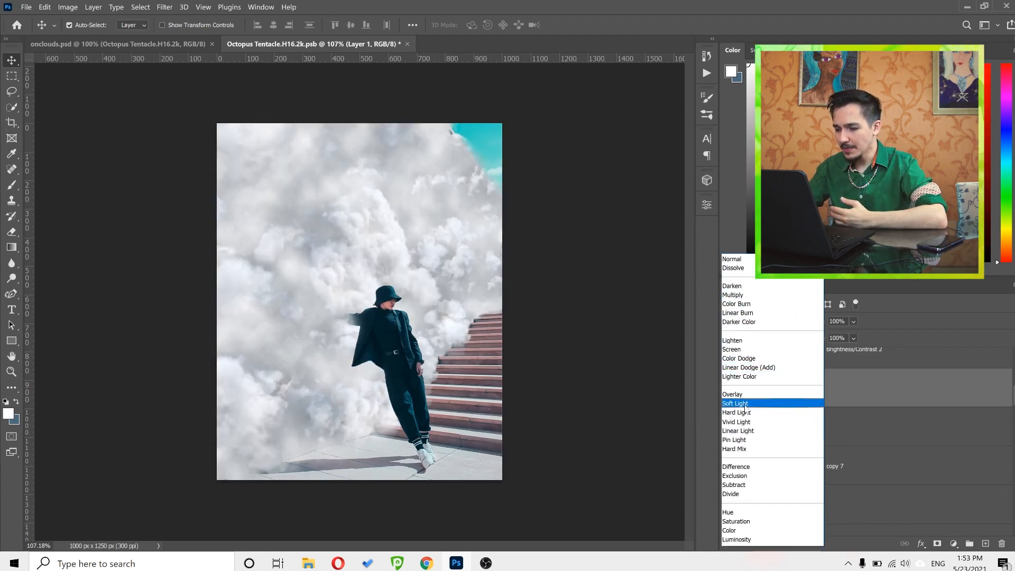
click(743, 404)
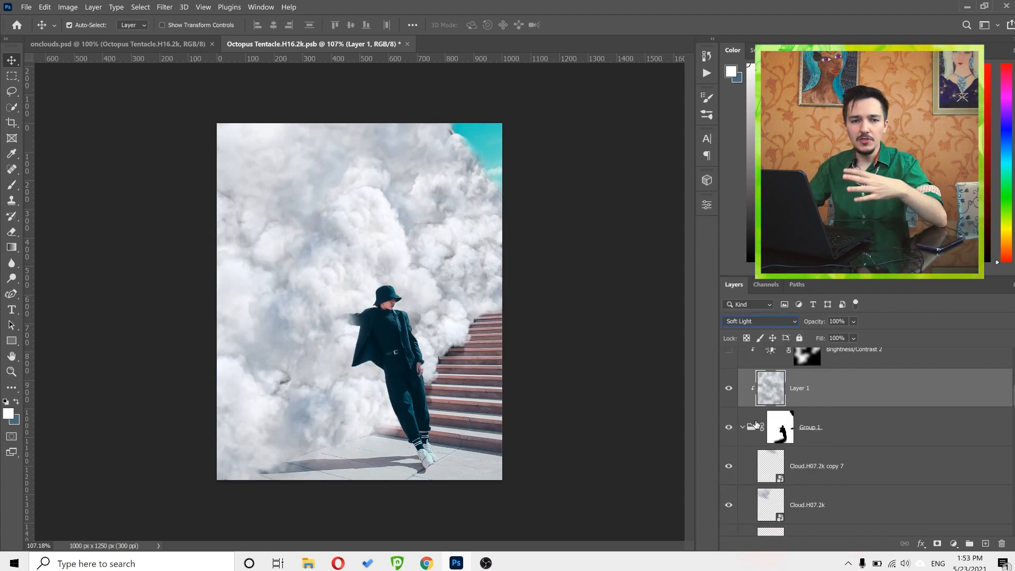
Select the Brightness/Contrast 2 adjustment layer above the clouds texture and make it visible.
click(731, 393)
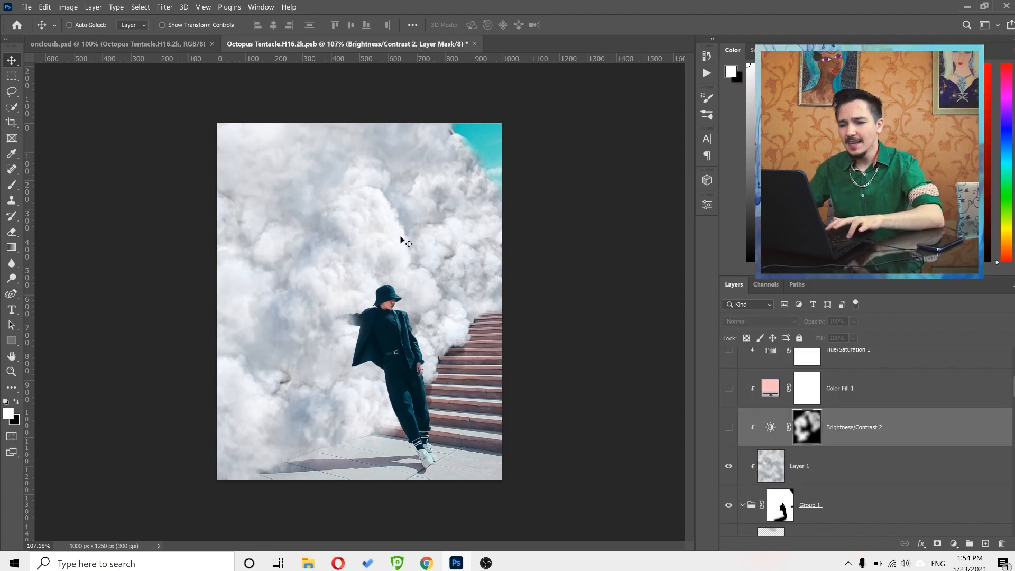
drag(389, 219, 419, 239)
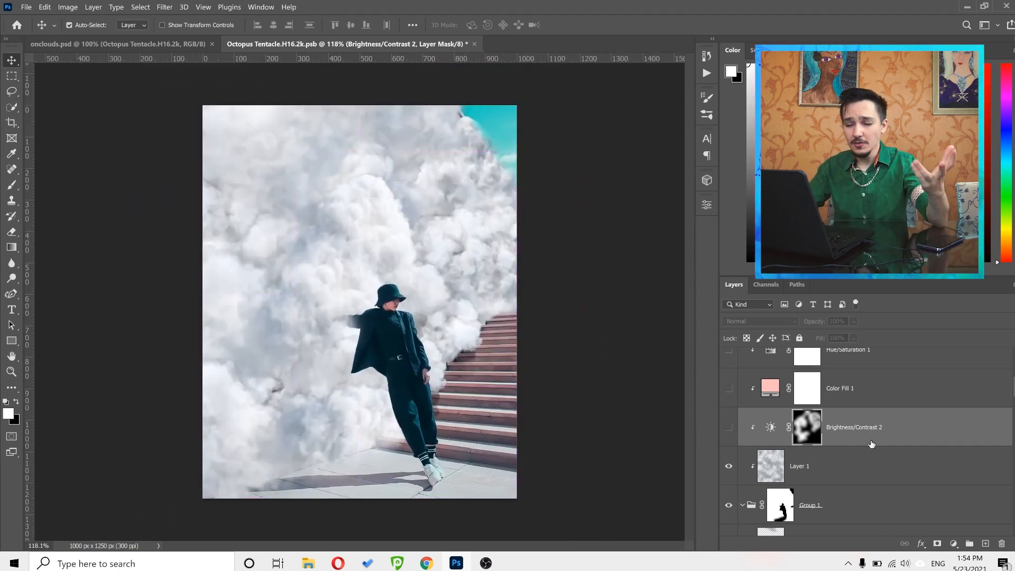
click(728, 431)
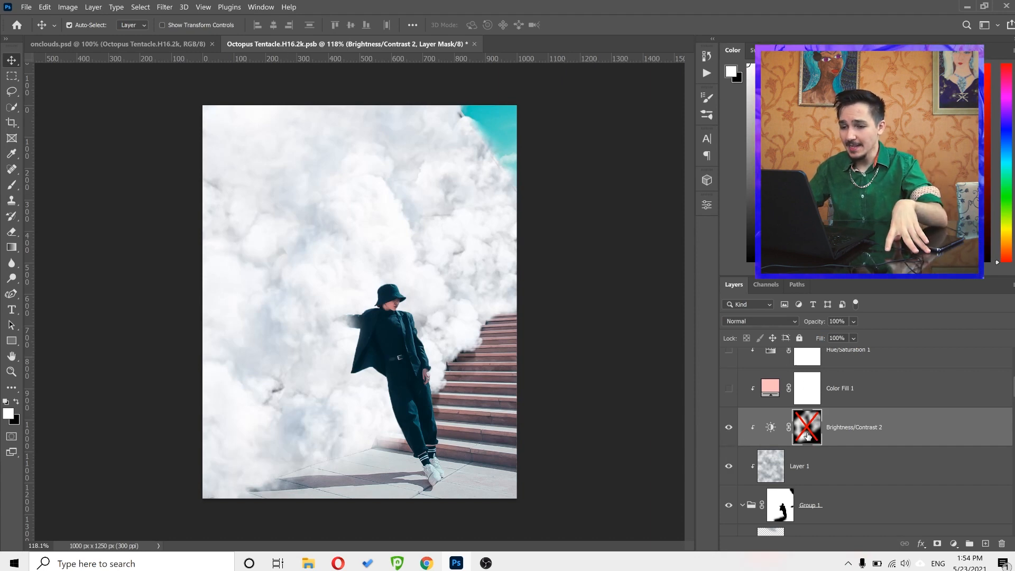
Compare the clouds with the Brightness/Contrast 2 mask disabled and enabled, and with the adjustment hidden and shown.
shift+click(808, 437)
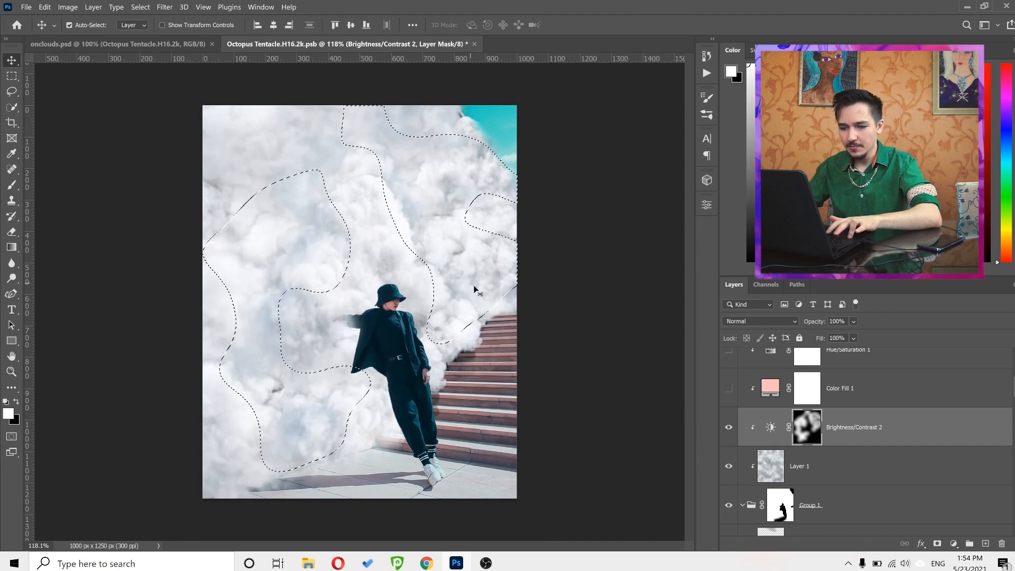
key(ctrl+d)
click(729, 429)
click(730, 437)
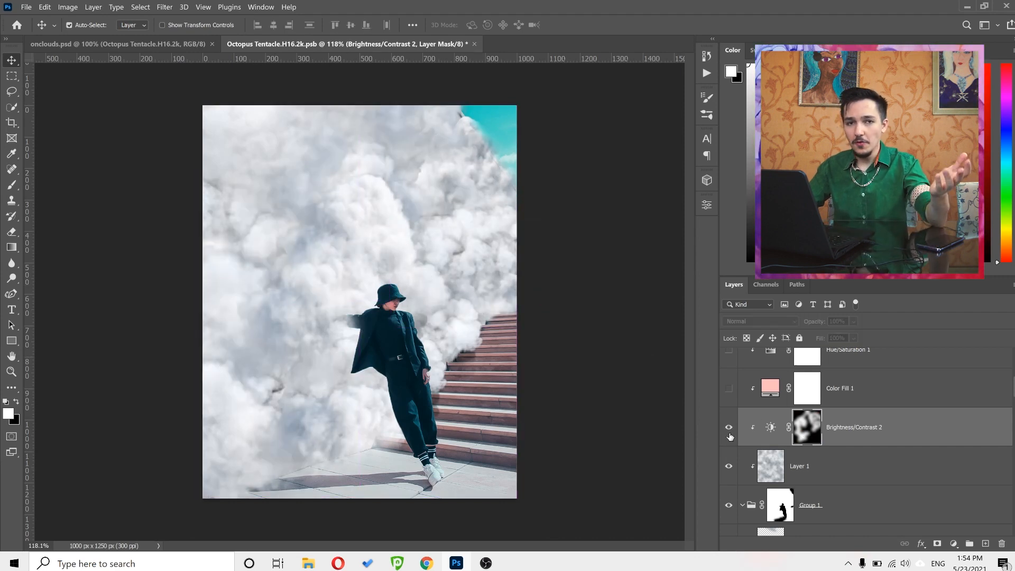
click(730, 437)
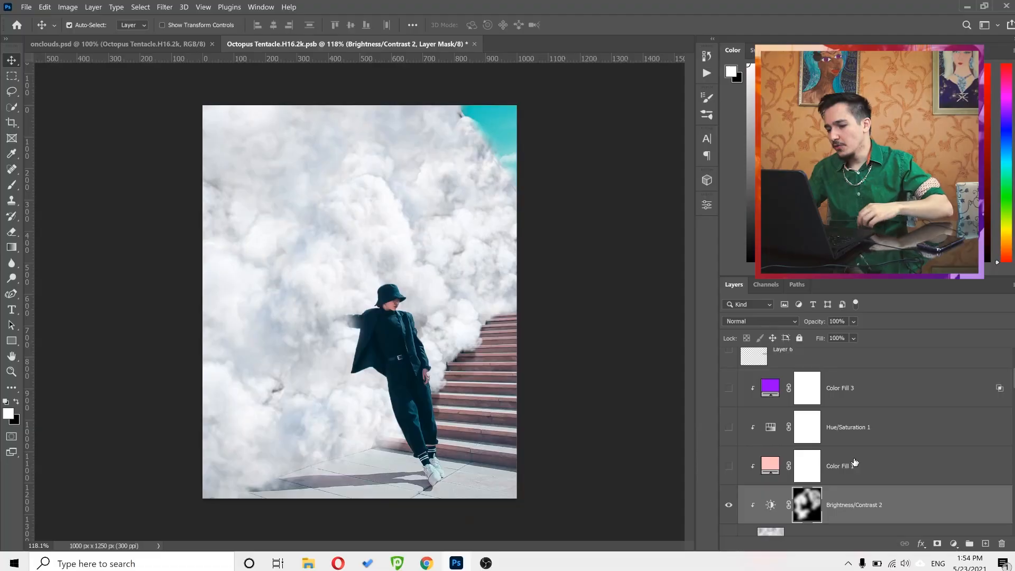
Make the pink Color Fill 1 layer visible, preview it in Normal mode and set its blend mode to Saturation.
click(855, 463)
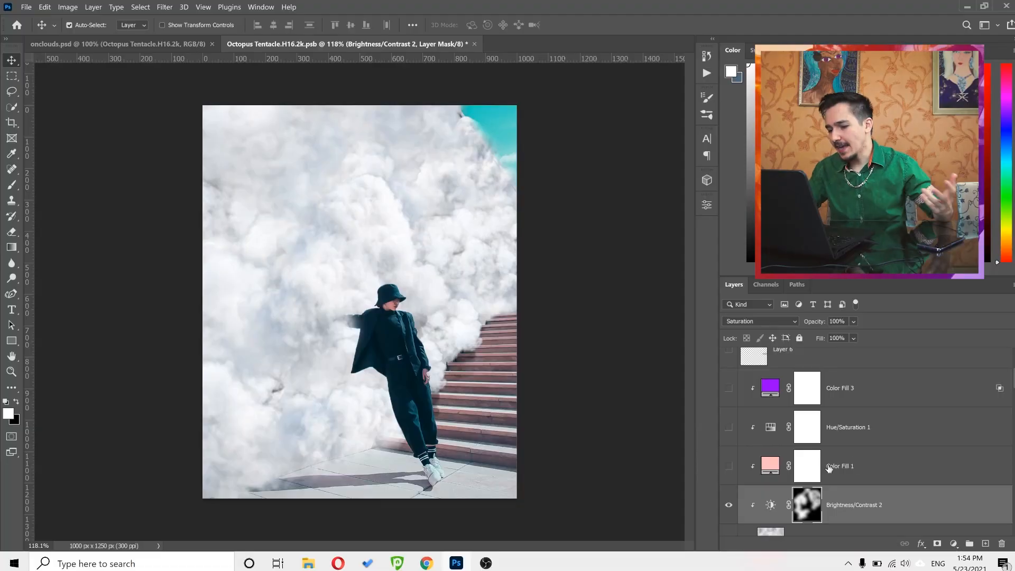
click(729, 466)
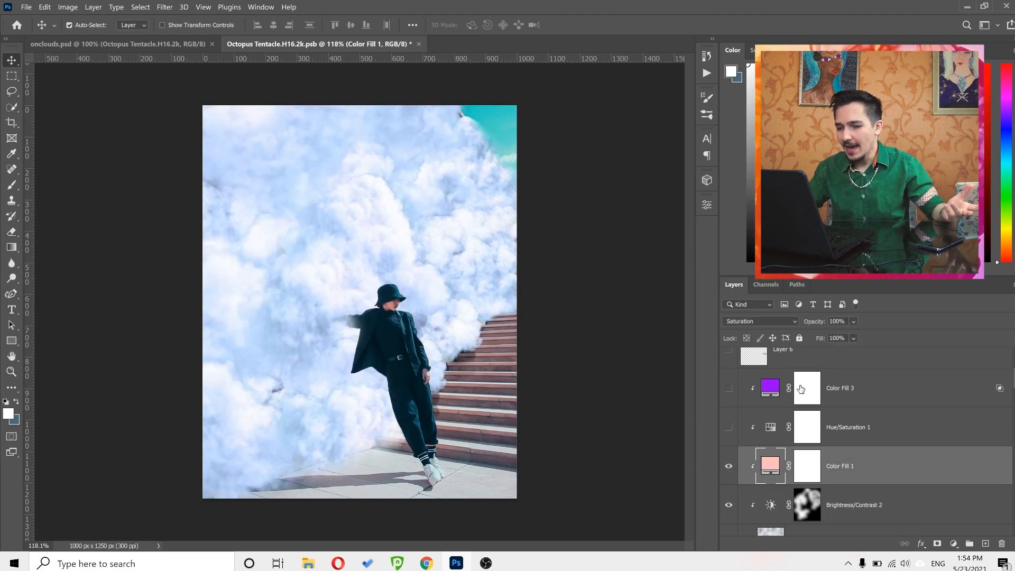
click(747, 322)
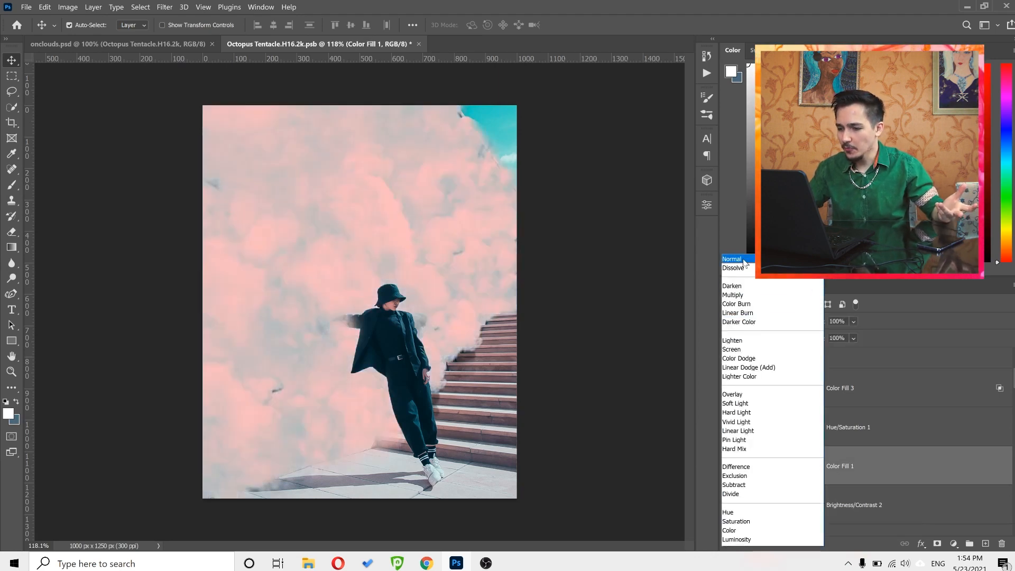
click(740, 261)
click(753, 324)
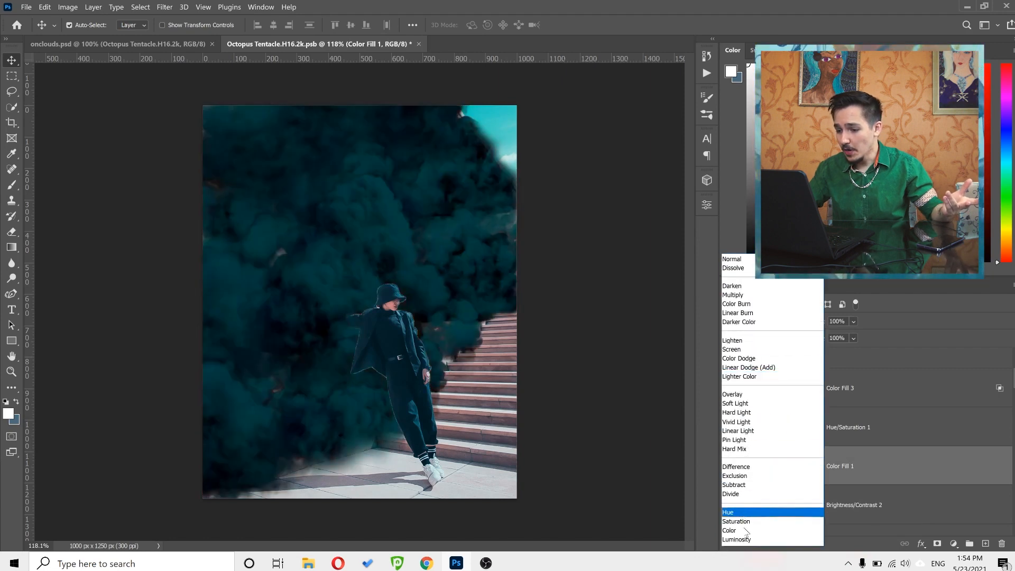
click(743, 522)
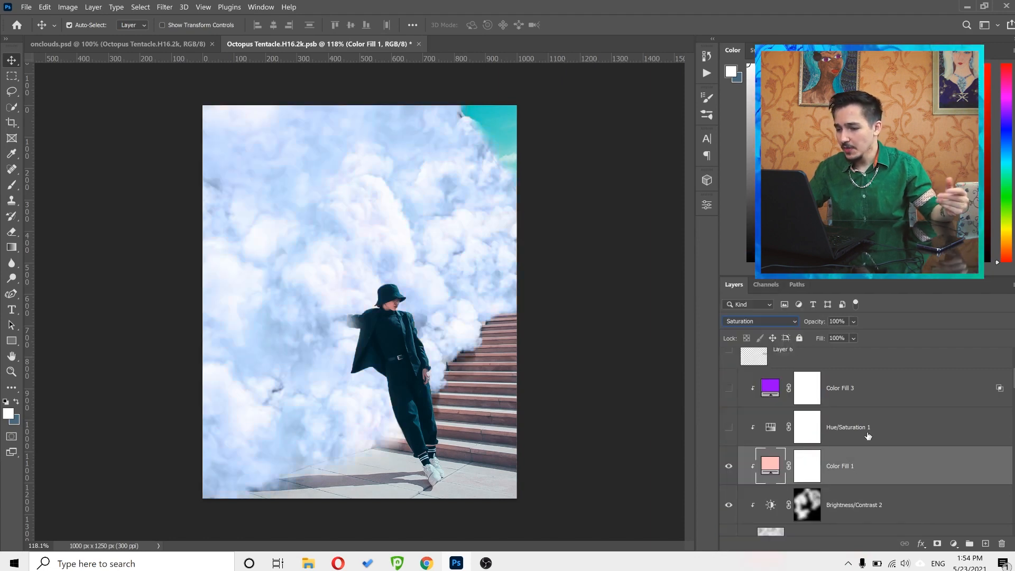
Make the Hue/Saturation 1 adjustment visible and try other hue values on the clouds, such as +84.
click(868, 431)
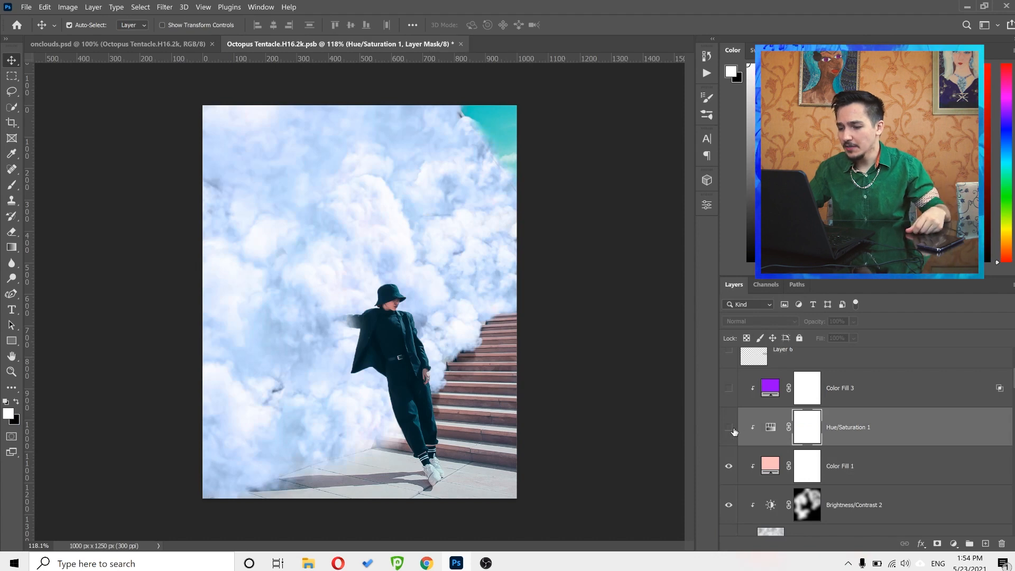
click(729, 429)
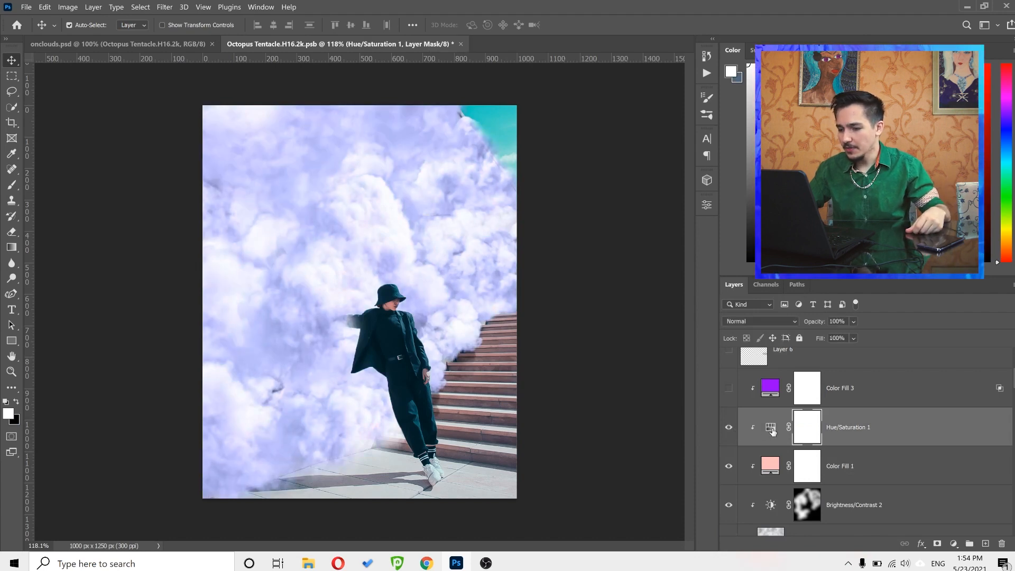
double_click(772, 428)
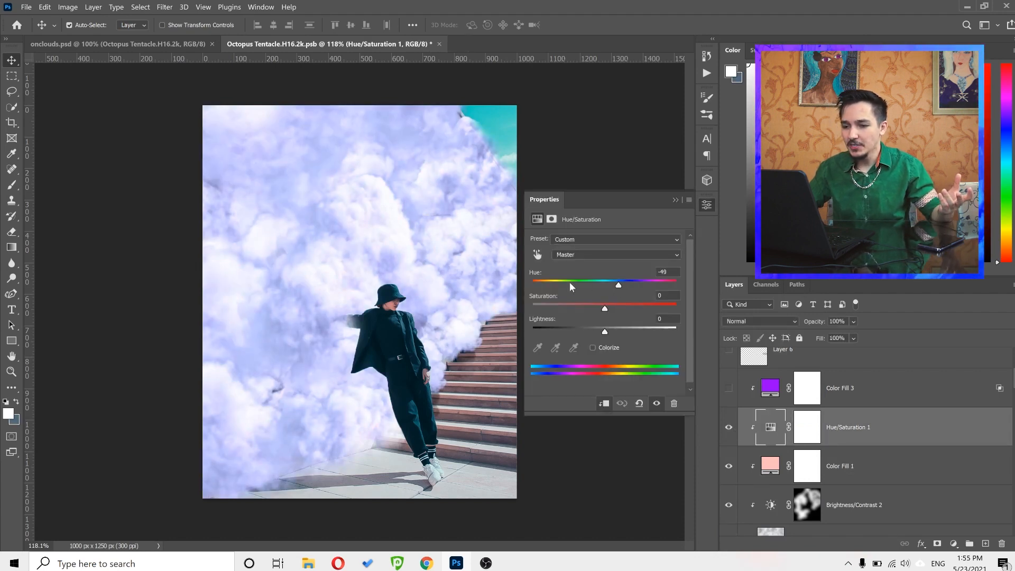
drag(569, 285, 649, 286)
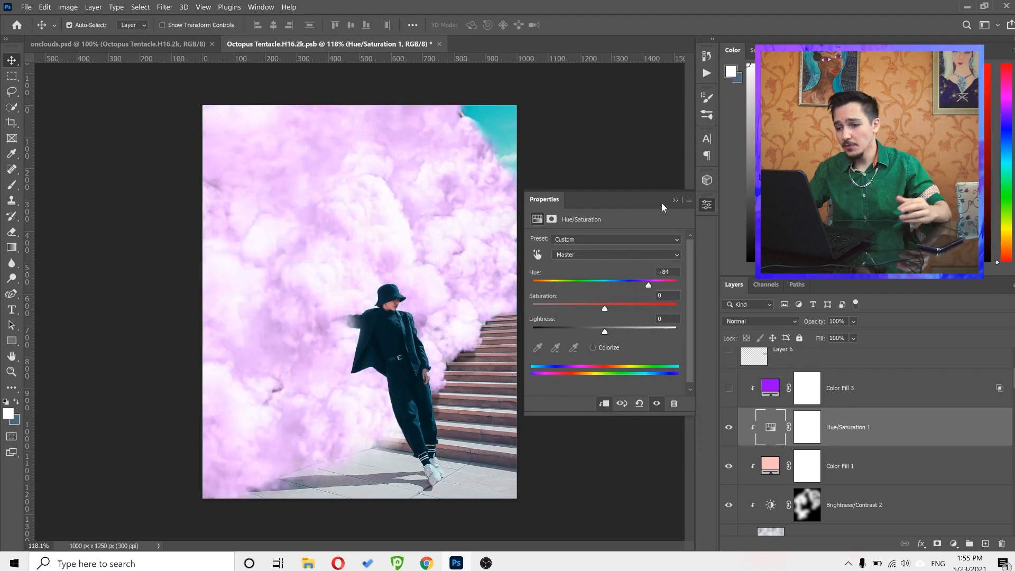
click(675, 200)
Make the purple Color Fill 3 layer visible and set its blend mode to Normal.
click(850, 398)
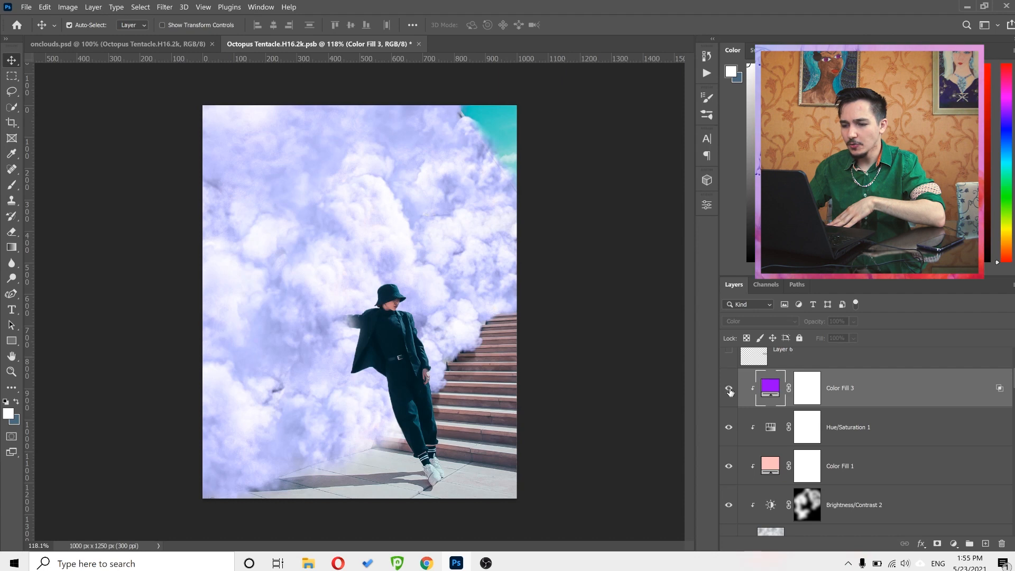
click(729, 389)
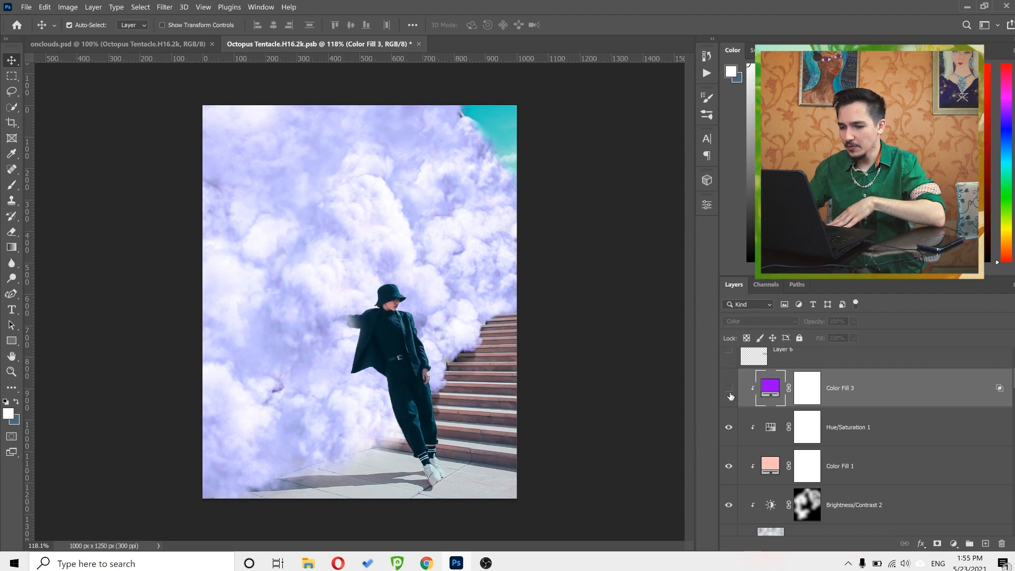
ctrl+click(319, 305)
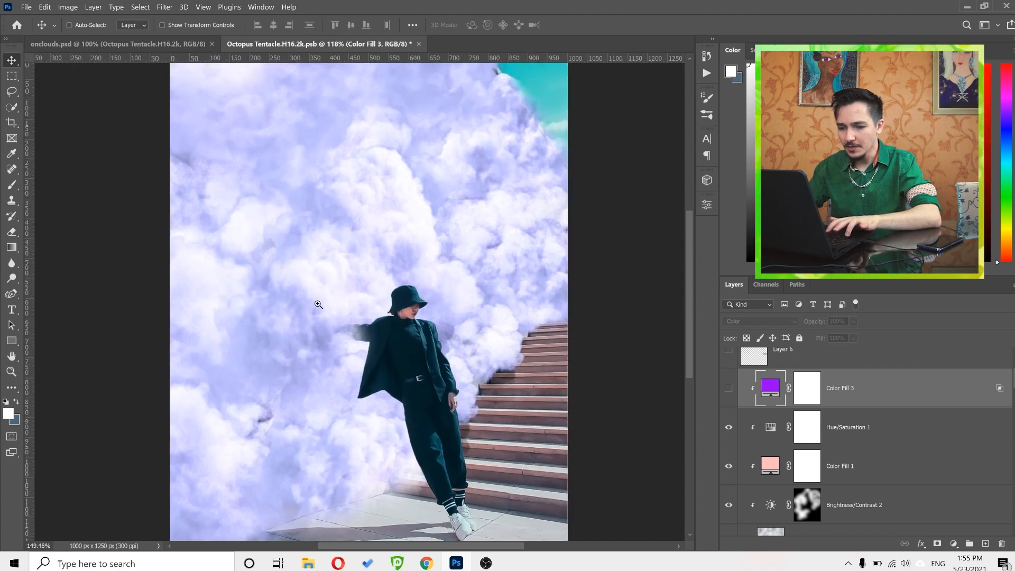
click(729, 389)
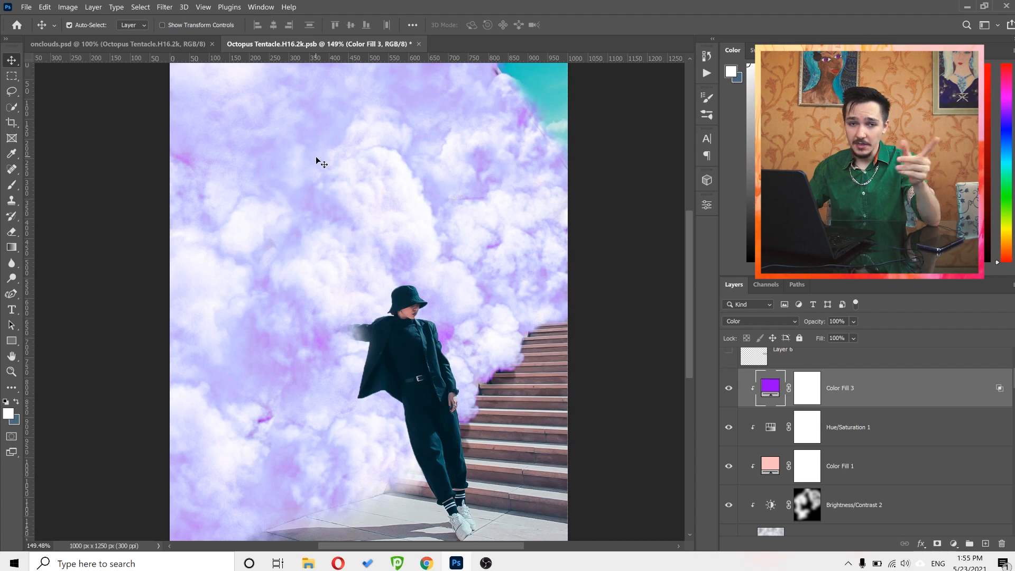
click(761, 321)
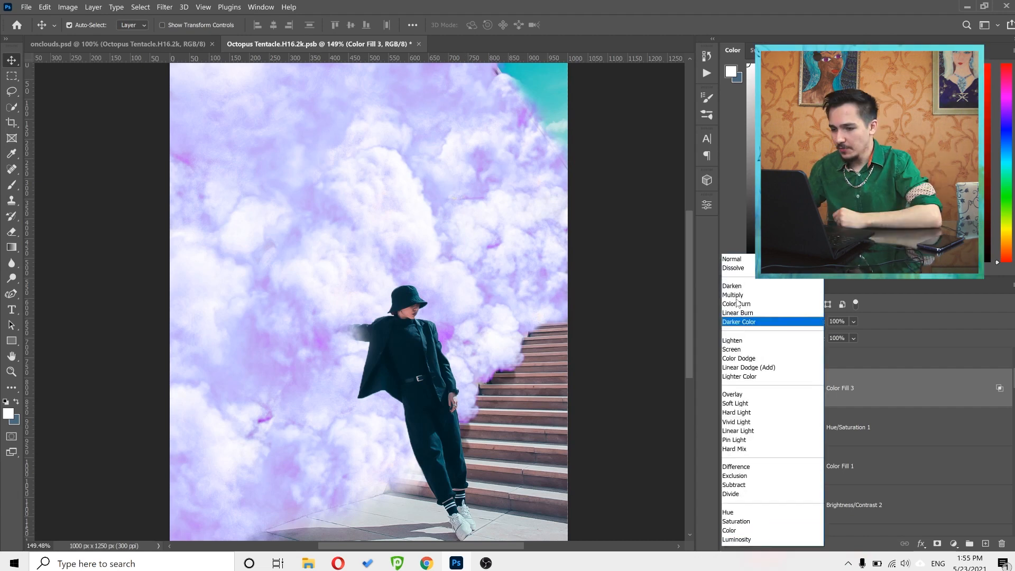
click(735, 260)
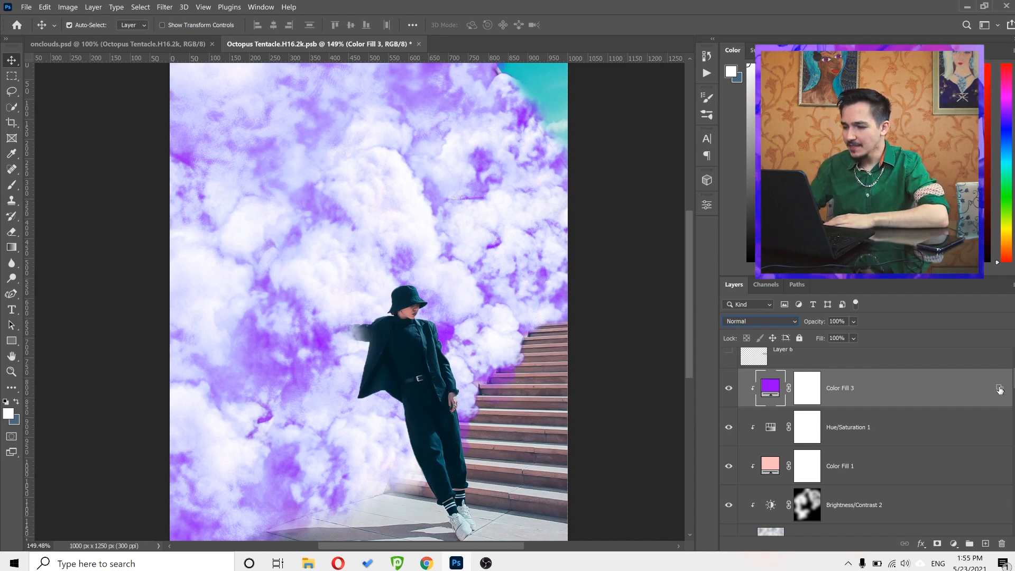
Open the Blending Options of Color Fill 3 and reset the Underlying Layer white slider of Blend If to 255.
right_click(930, 390)
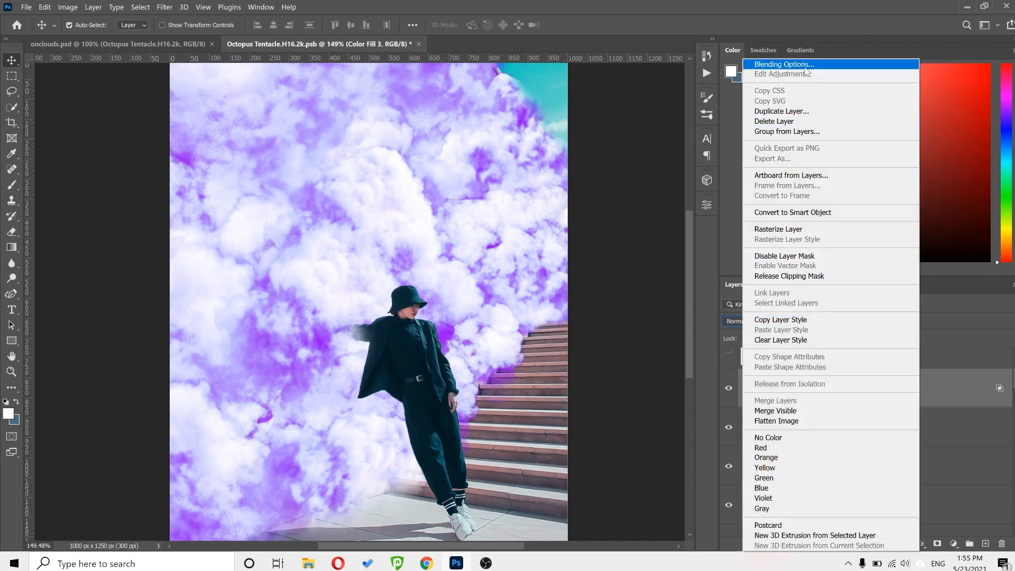
click(788, 64)
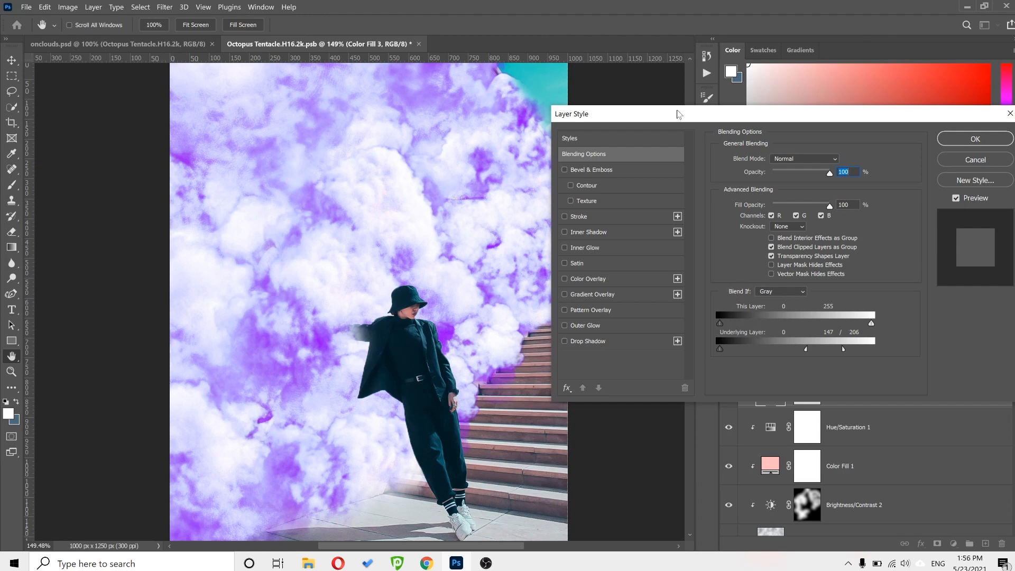
drag(679, 114, 689, 115)
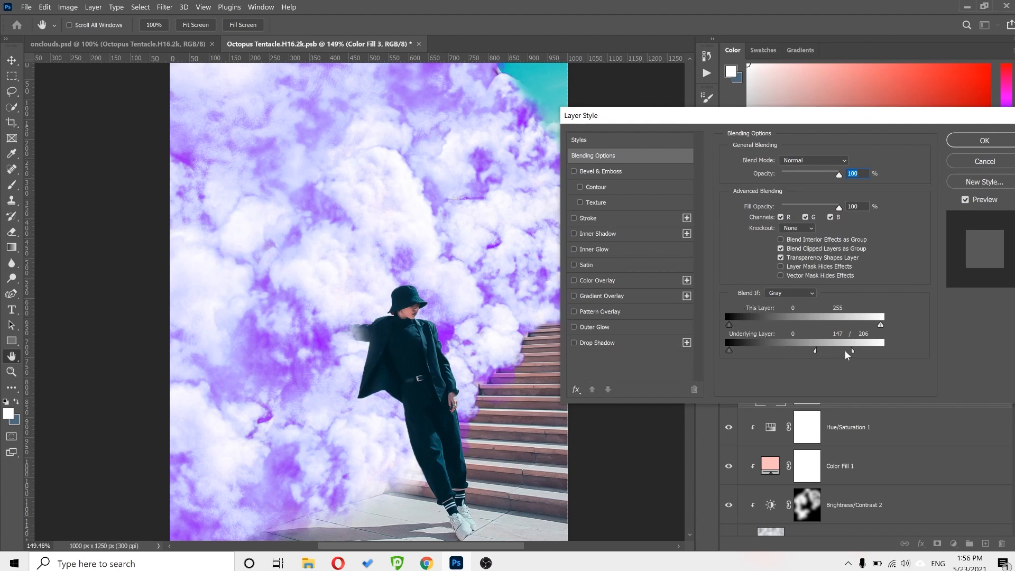
drag(744, 124, 741, 130)
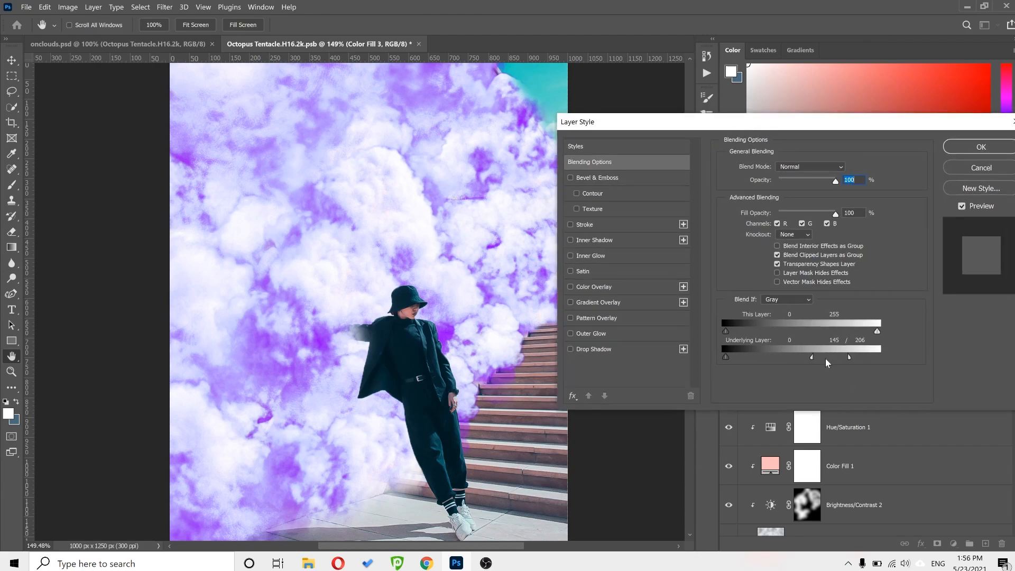
drag(826, 359, 904, 357)
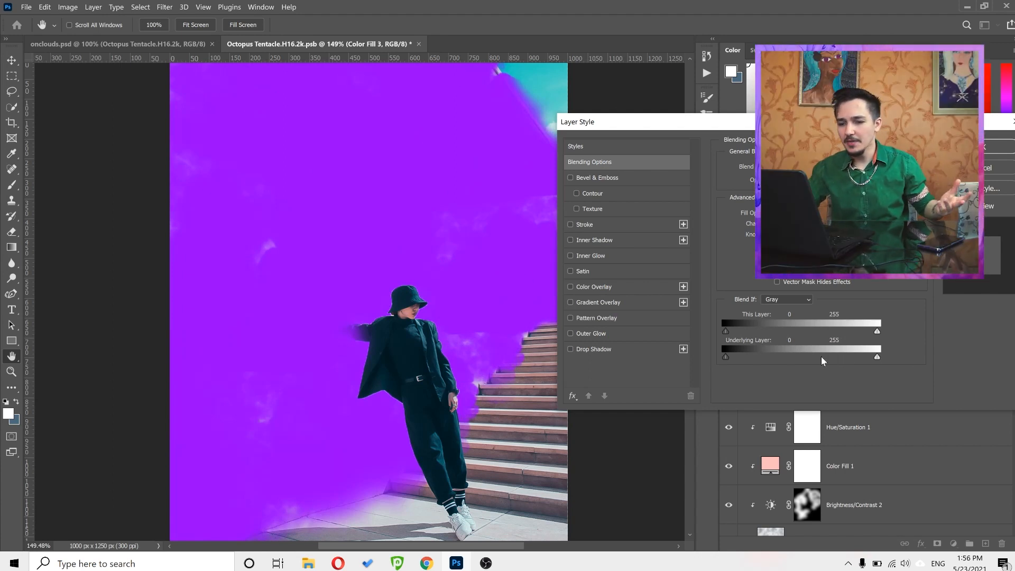
drag(672, 122, 655, 268)
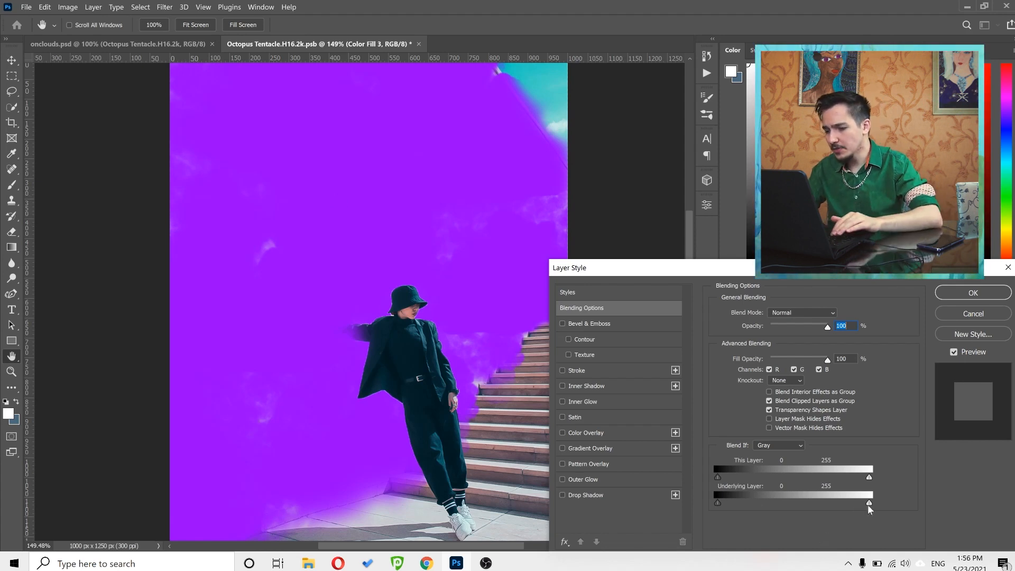
Try the unsplit Underlying Layer white slider at 212 and 192, and return it to 255.
drag(870, 505, 845, 505)
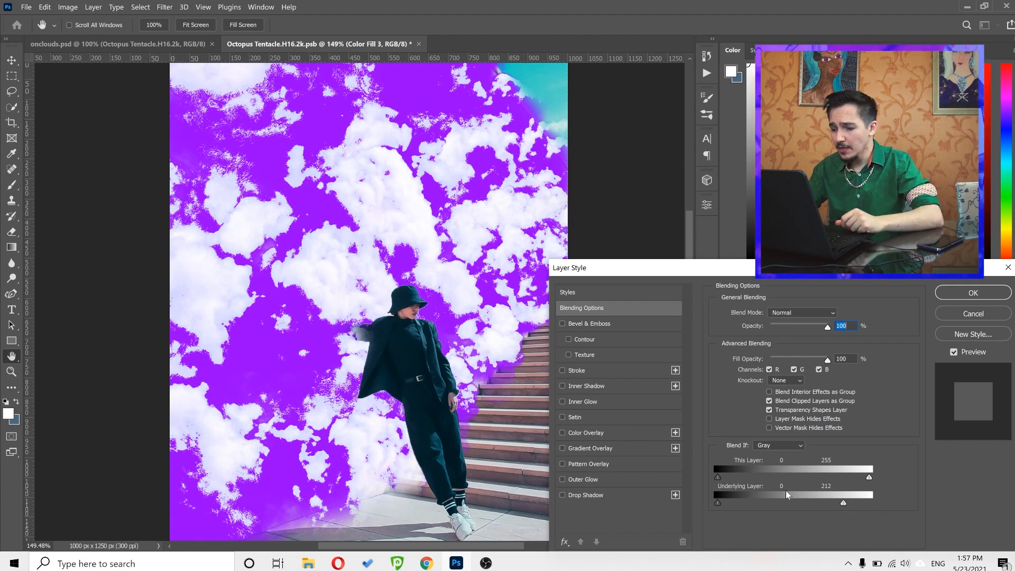
drag(834, 506, 835, 506)
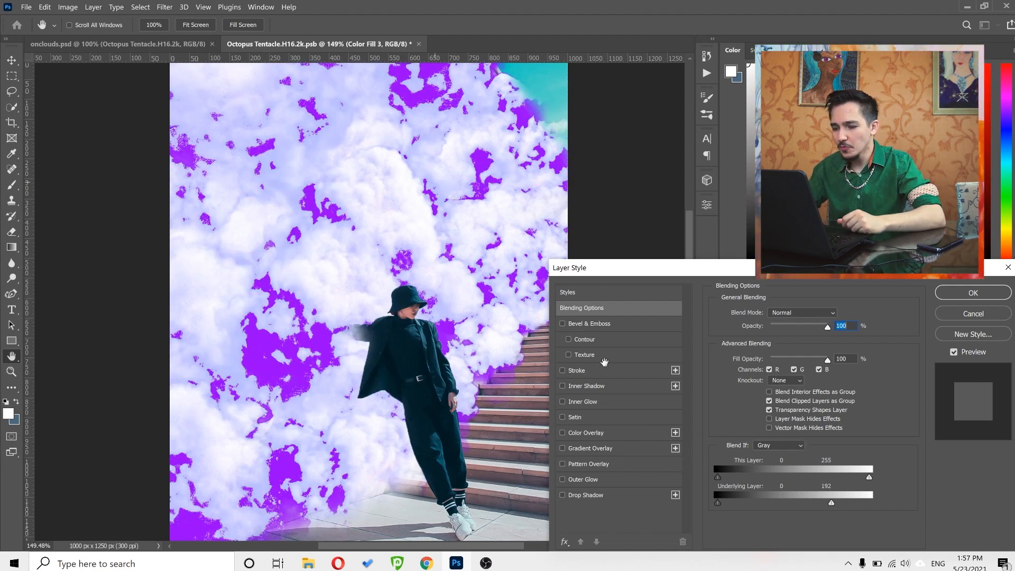
drag(832, 505, 868, 506)
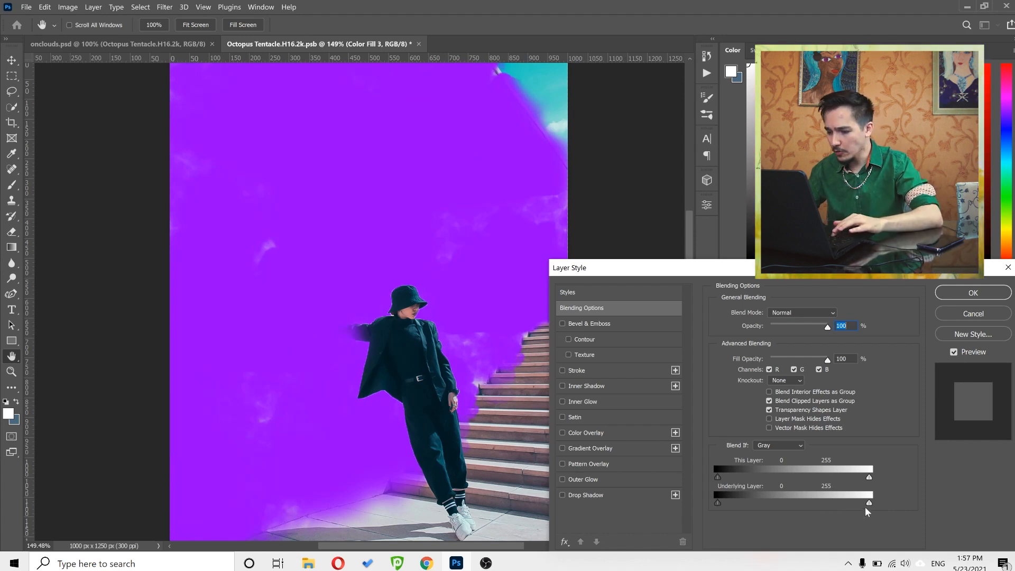
Split the Underlying Layer white slider to 55 / 215, apply the blending and compare the clouds without Color Fill 3.
key(alt)
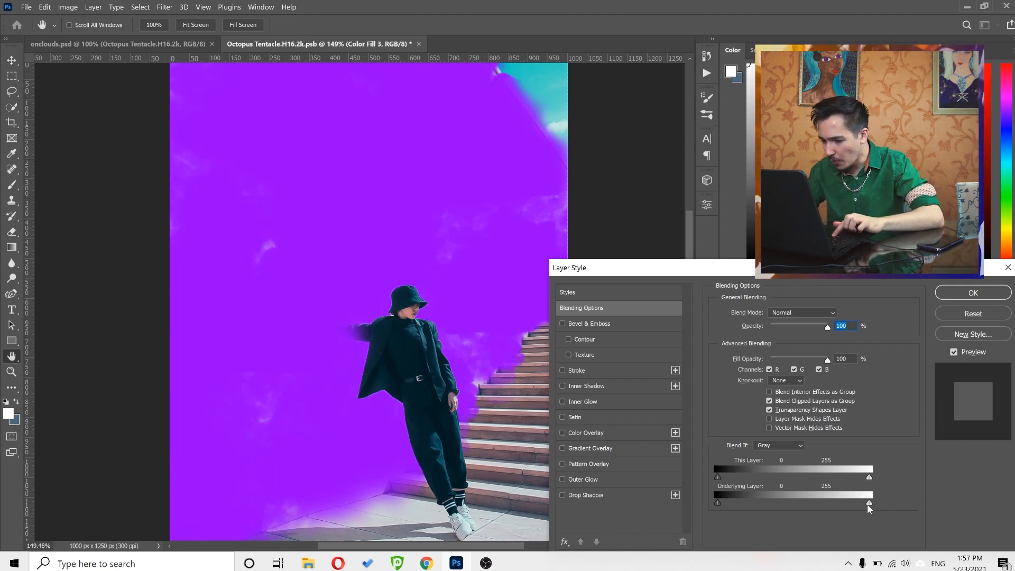
drag(869, 504, 761, 498)
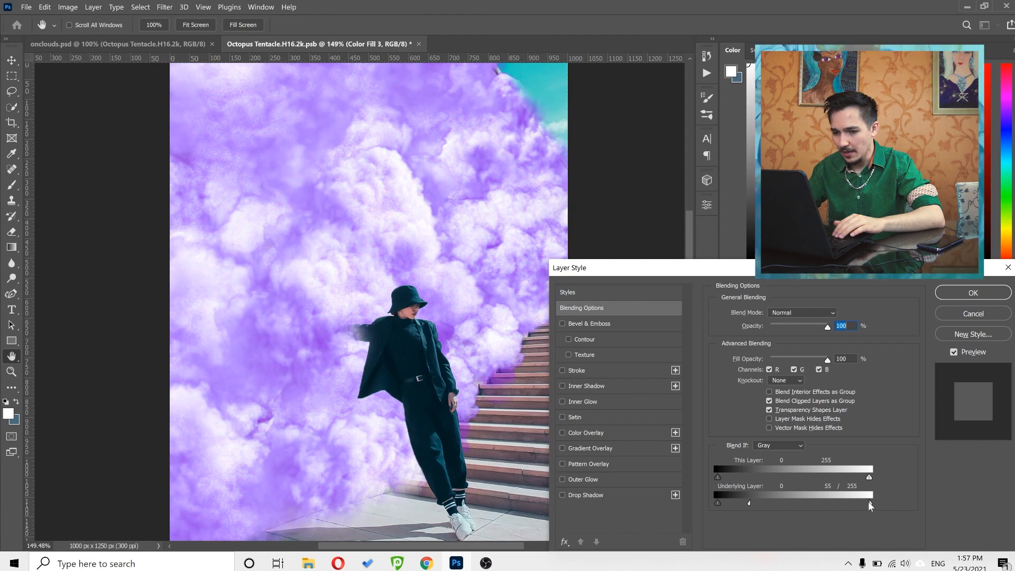
mouse_move(842, 501)
mouse_down()
mouse_move(823, 499)
mouse_move(846, 508)
mouse_up()
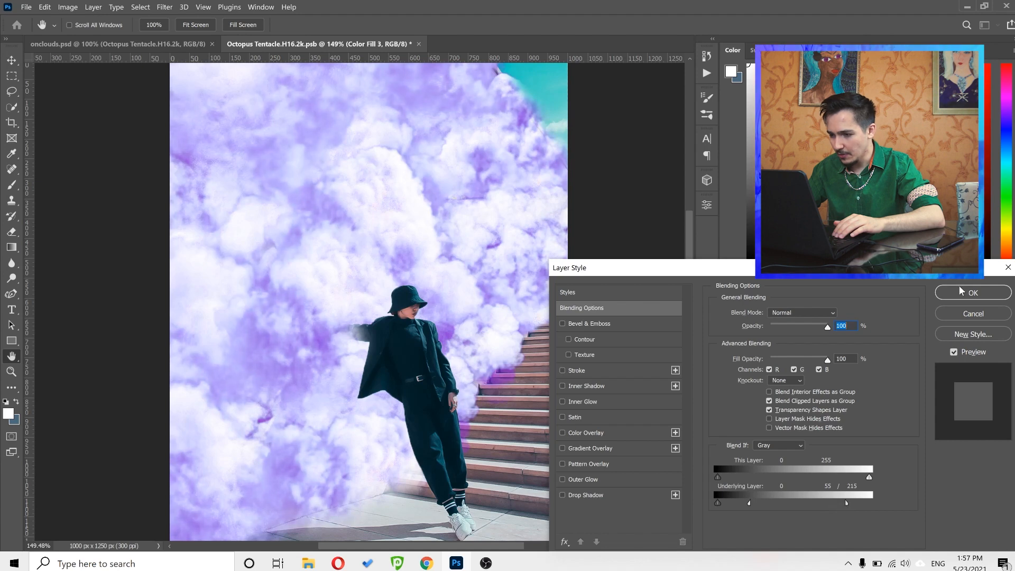
click(960, 290)
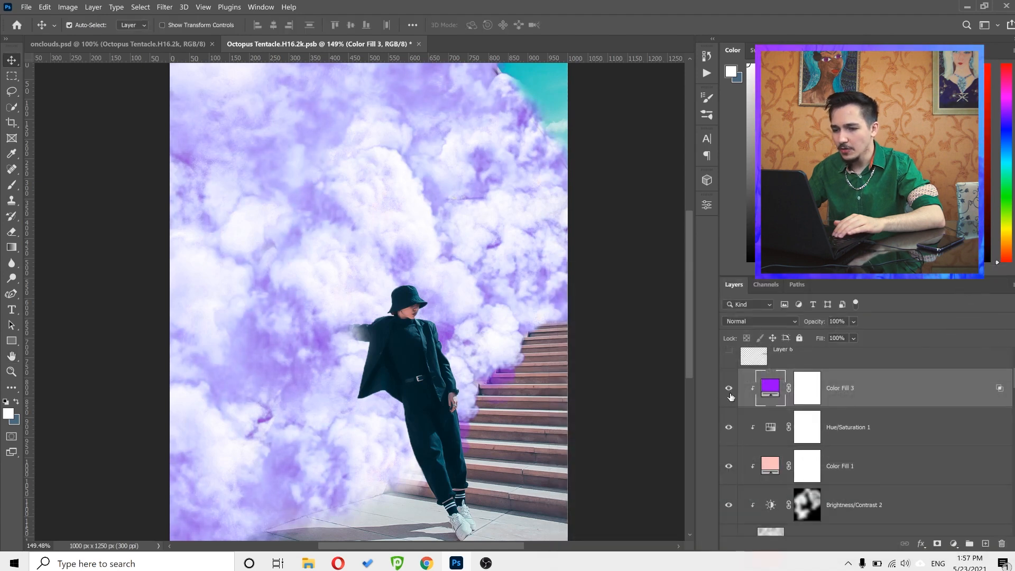
click(729, 389)
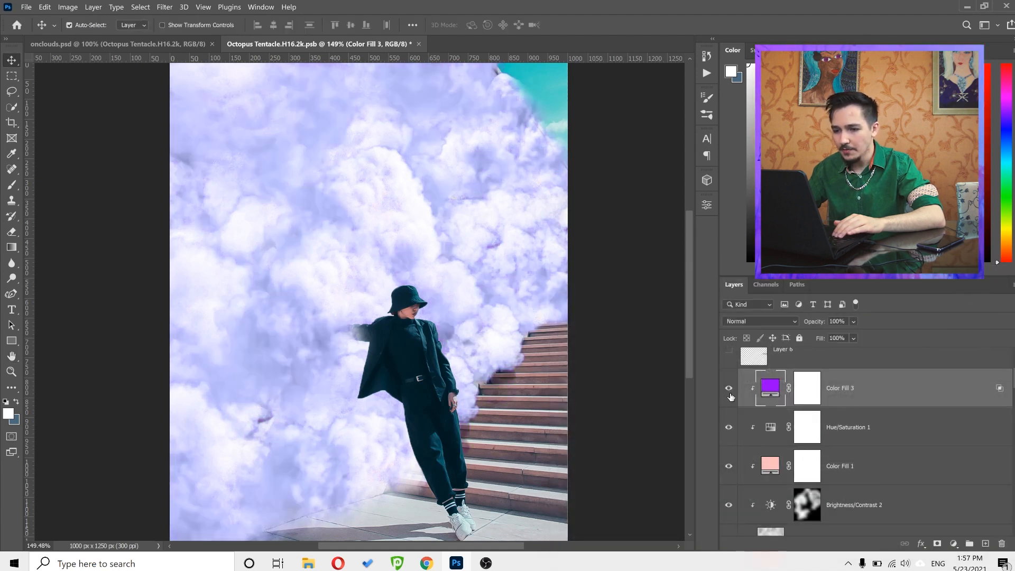
Compare the clouds with and without the purple Color Fill 3 layer and set its blend mode to Color.
click(730, 391)
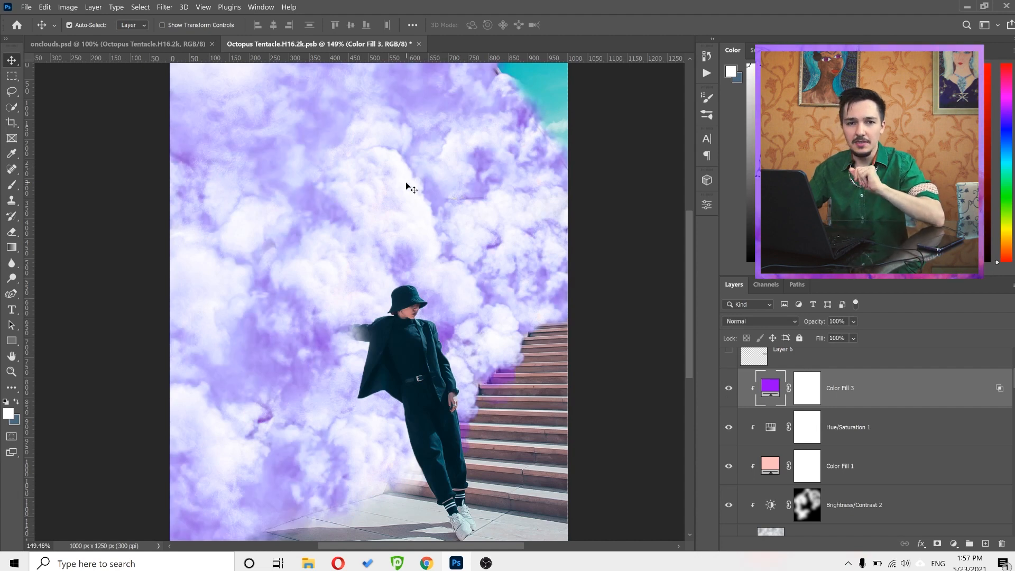
key(ctrl+comma)
key(ctrl+comma)
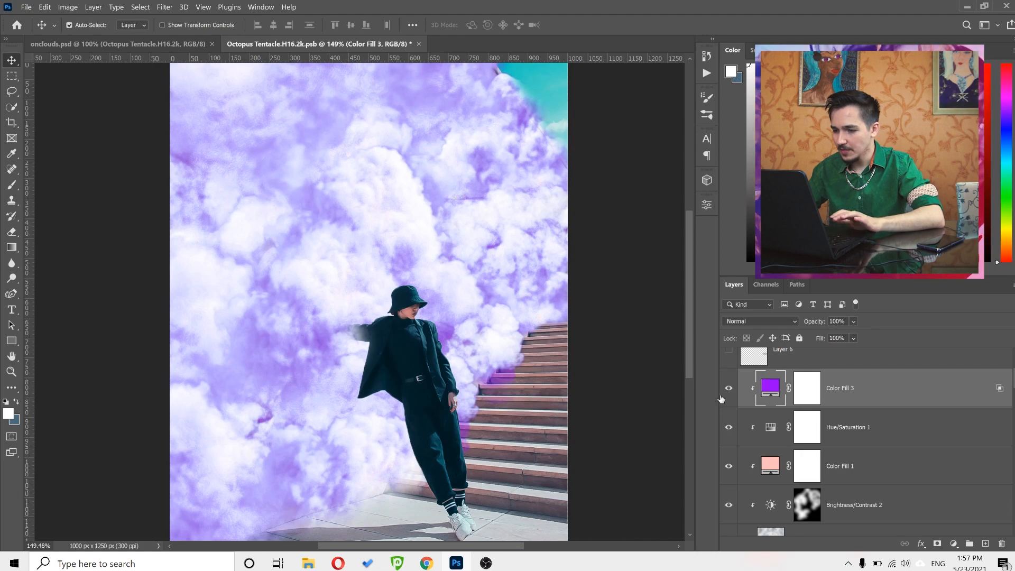
click(760, 321)
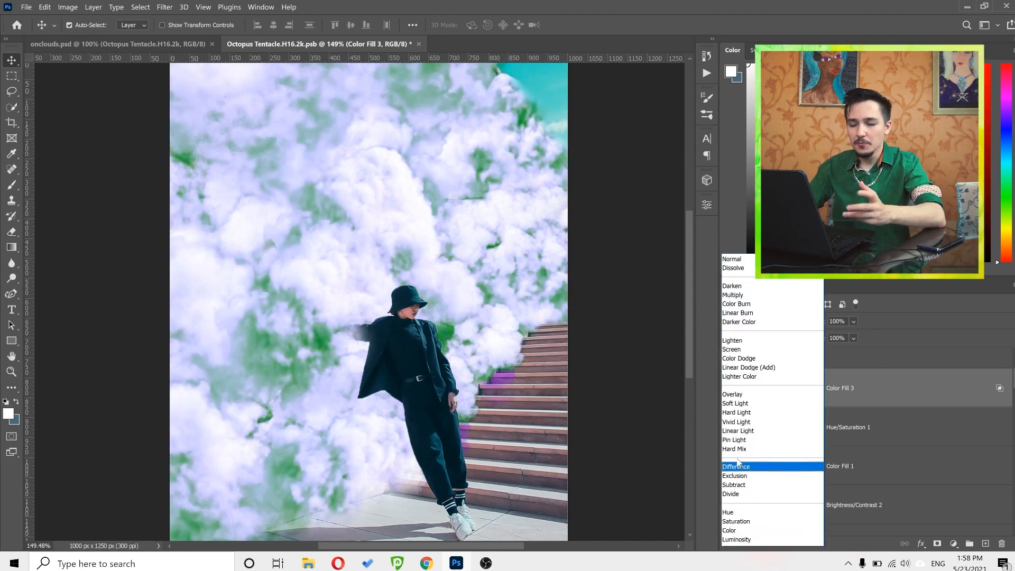
click(741, 530)
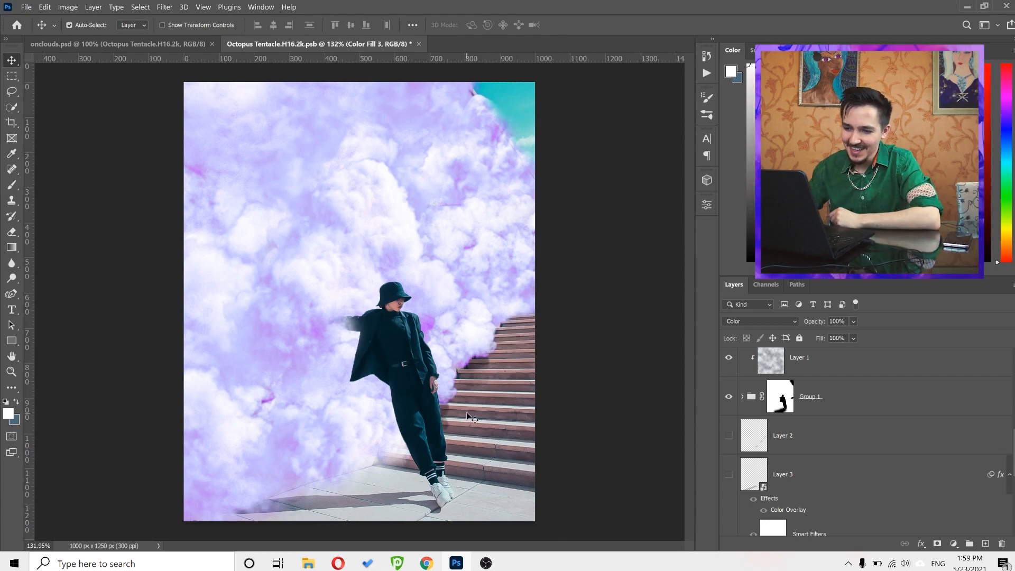
Add a new layer above Layer 2 and prepare a black brush at size 34.
scroll(498, 357, up, 2)
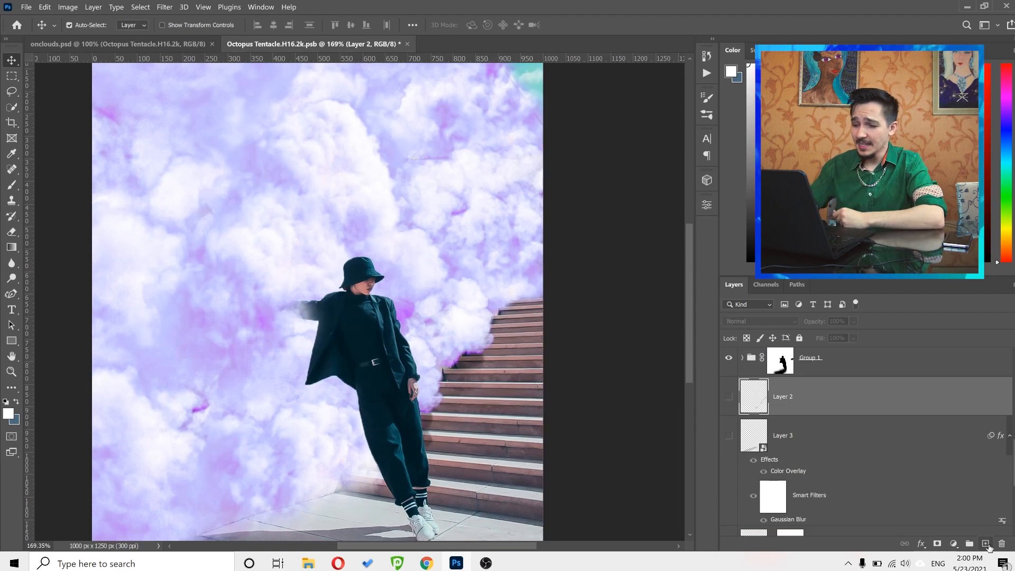
click(986, 544)
click(11, 185)
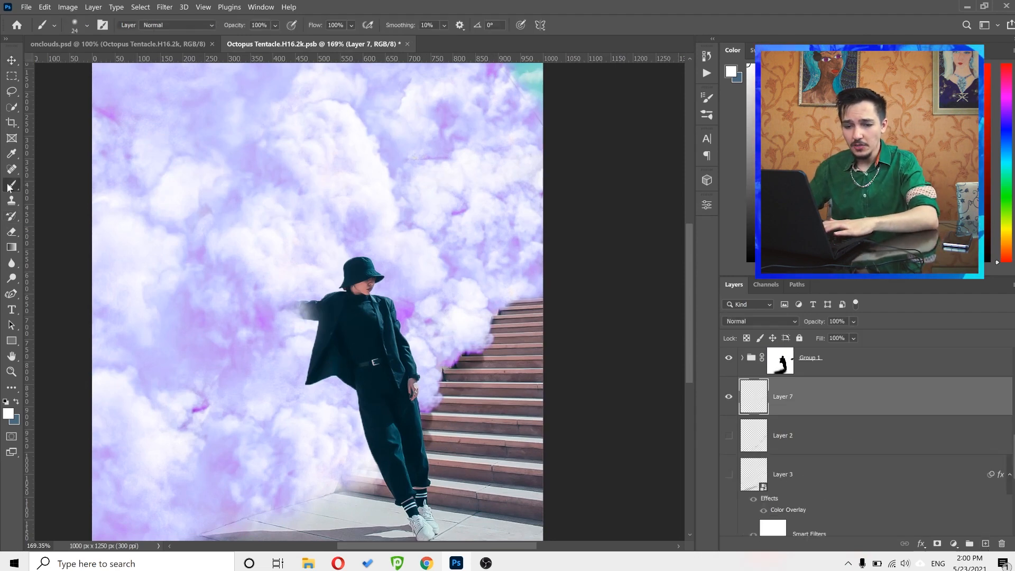
key(d)
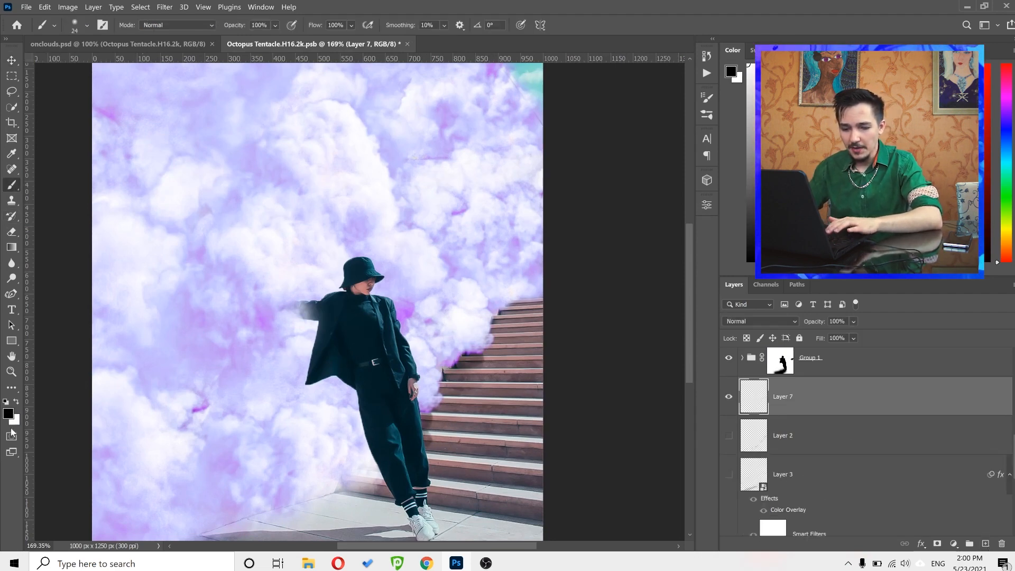
drag(476, 373, 472, 374)
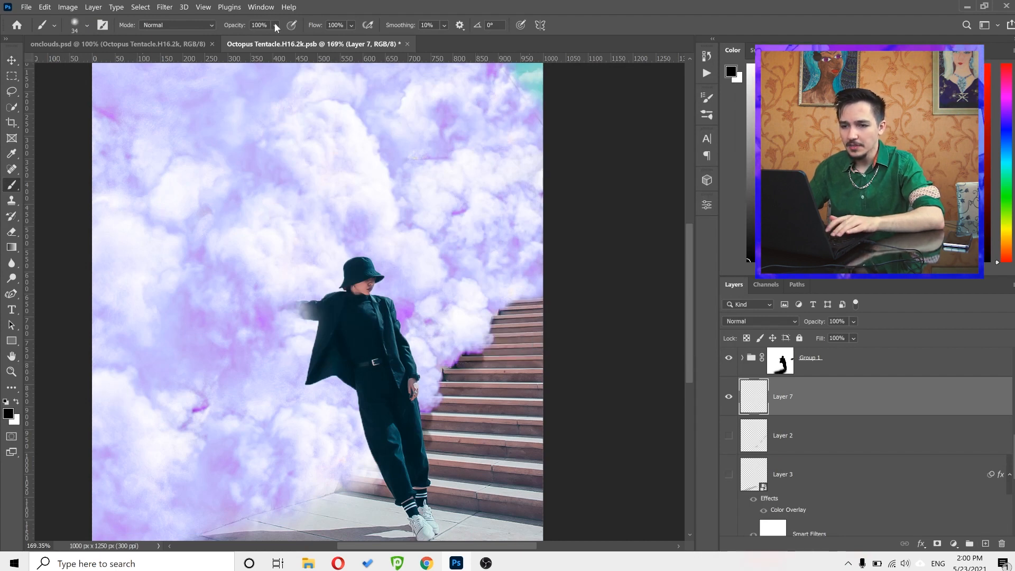
Paint a faint shadow on the stairs beside the clouds at 11% brush opacity and 9% flow, and raise the opacity to 34%.
drag(262, 42, 262, 43)
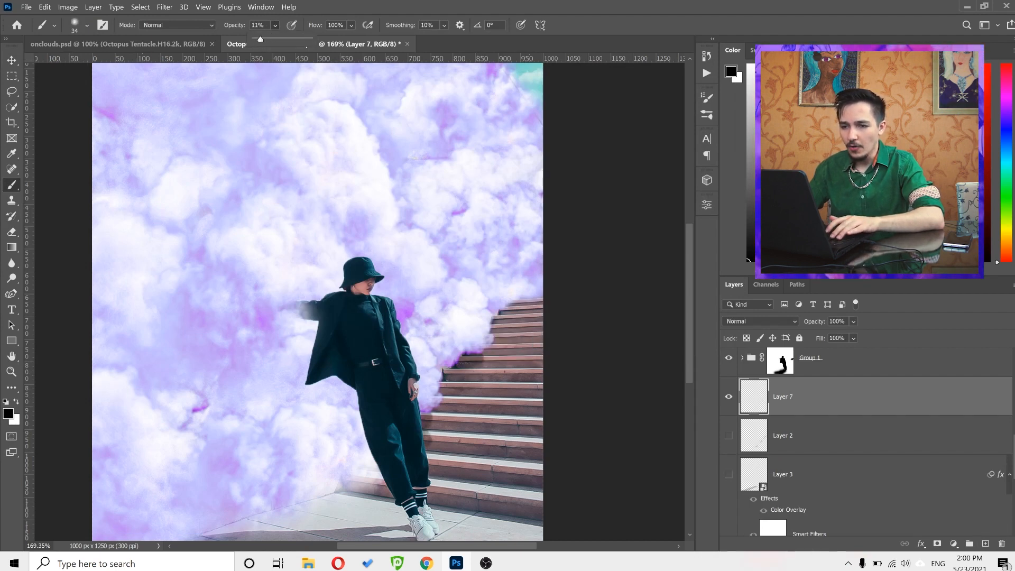
click(352, 26)
drag(341, 40, 336, 40)
click(493, 366)
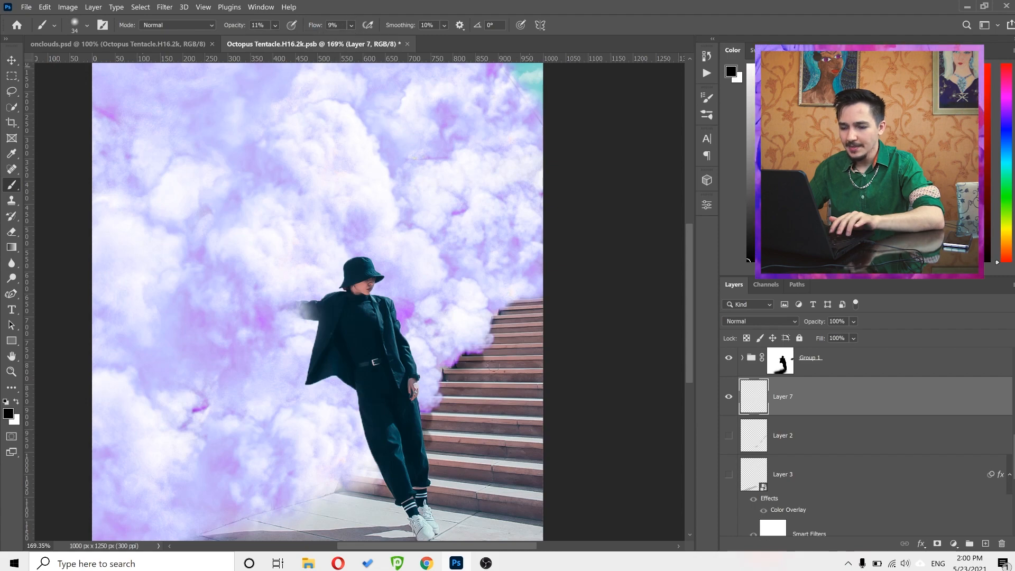
scroll(493, 366, up, 3)
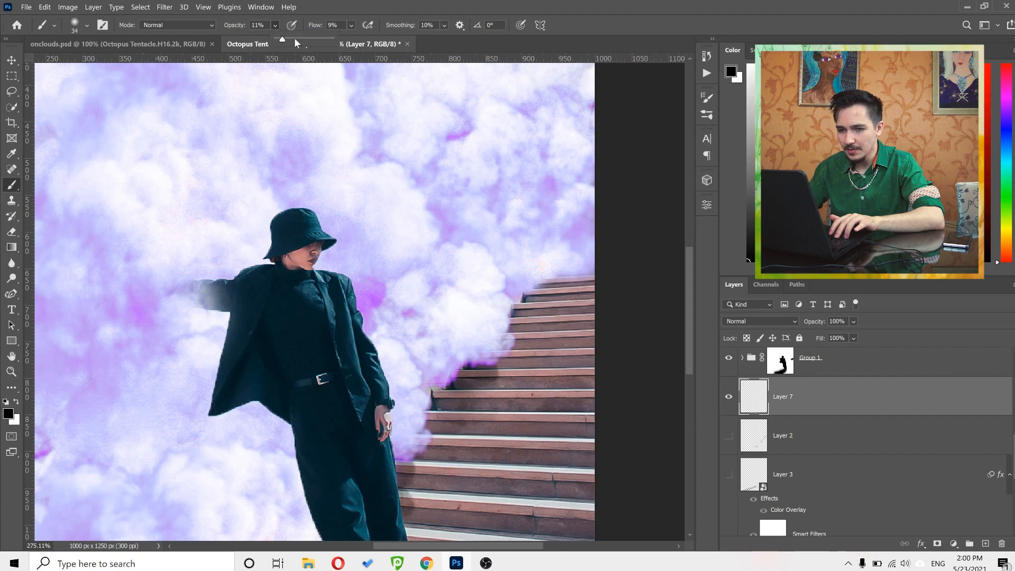
key(3)
key(4)
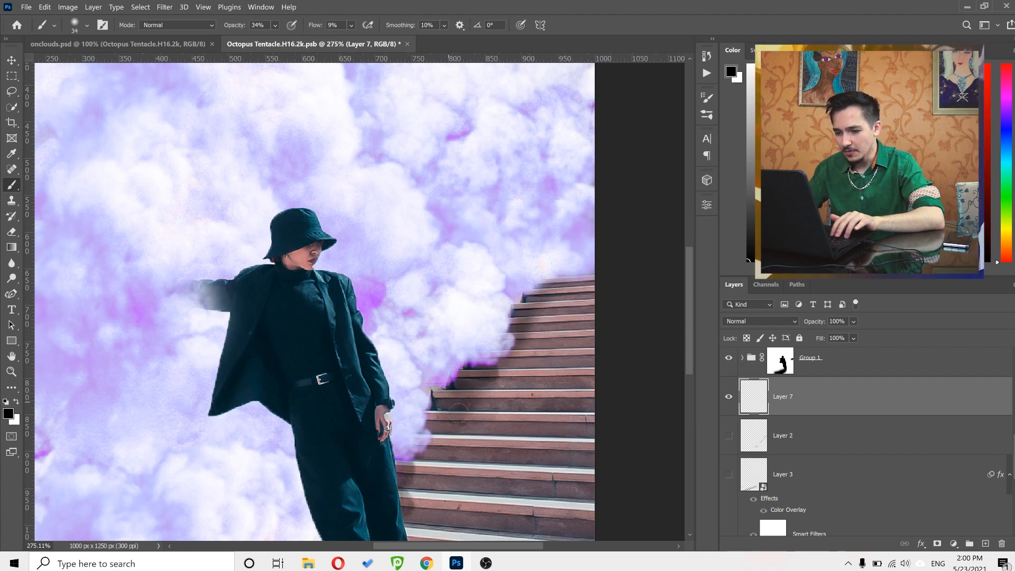
Hide Layer 7 and show the shadow layers Layer 2 and Layer 3, with Layer 3's Color Overlay turned off.
scroll(529, 344, down, 2)
click(729, 396)
click(729, 439)
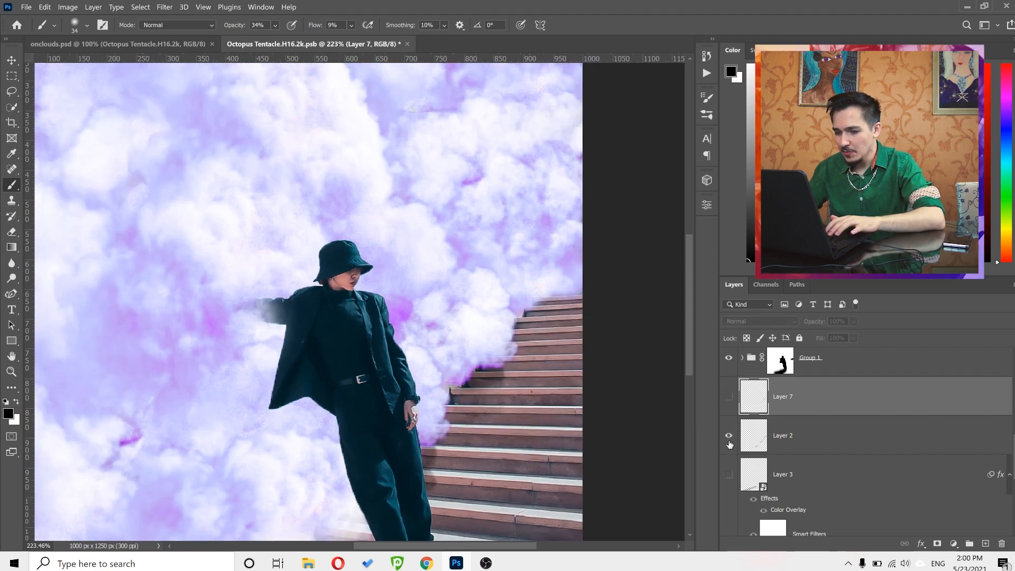
drag(520, 436, 488, 376)
drag(472, 344, 445, 345)
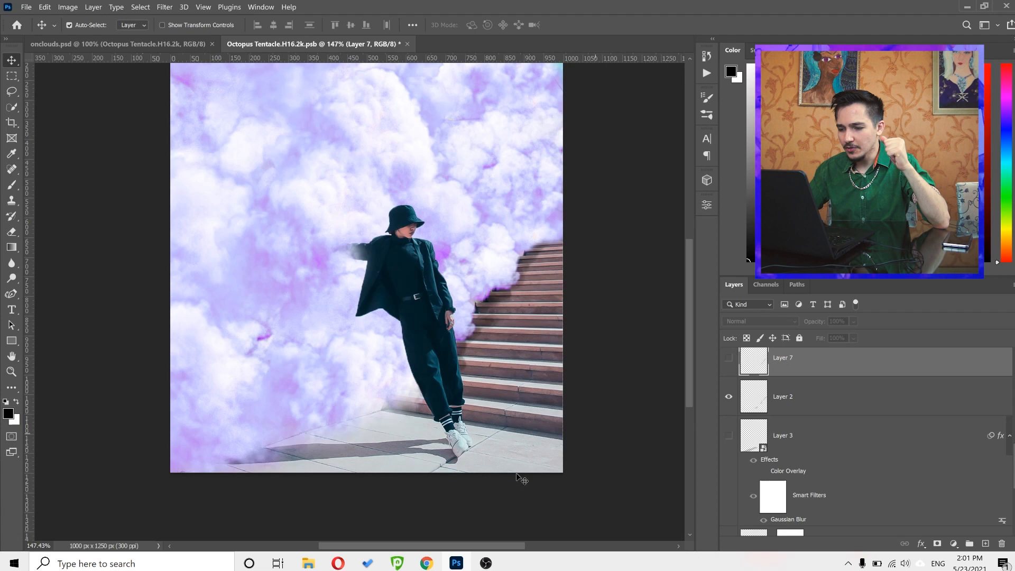
click(729, 435)
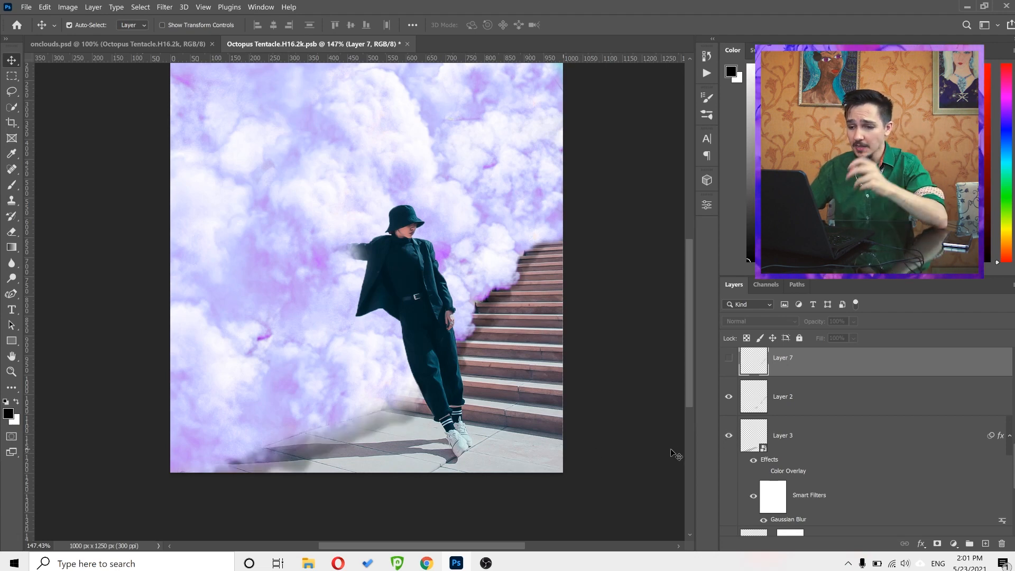
scroll(326, 272, down, 2)
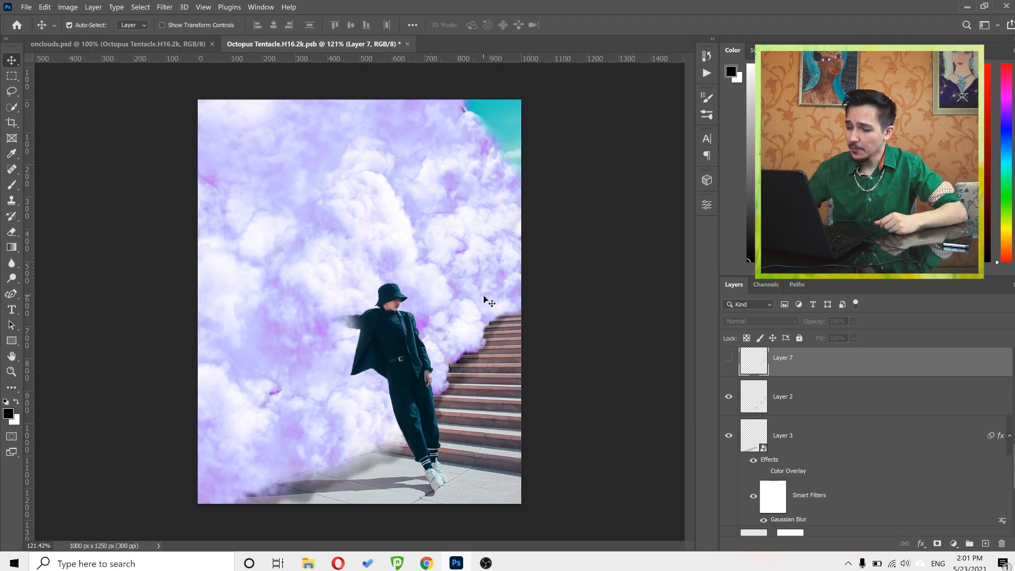
Show the coral Color Fill 2 layer and Layer 4 over the ground, and turn on Layer 3's Color Overlay effect.
scroll(847, 454, down, 3)
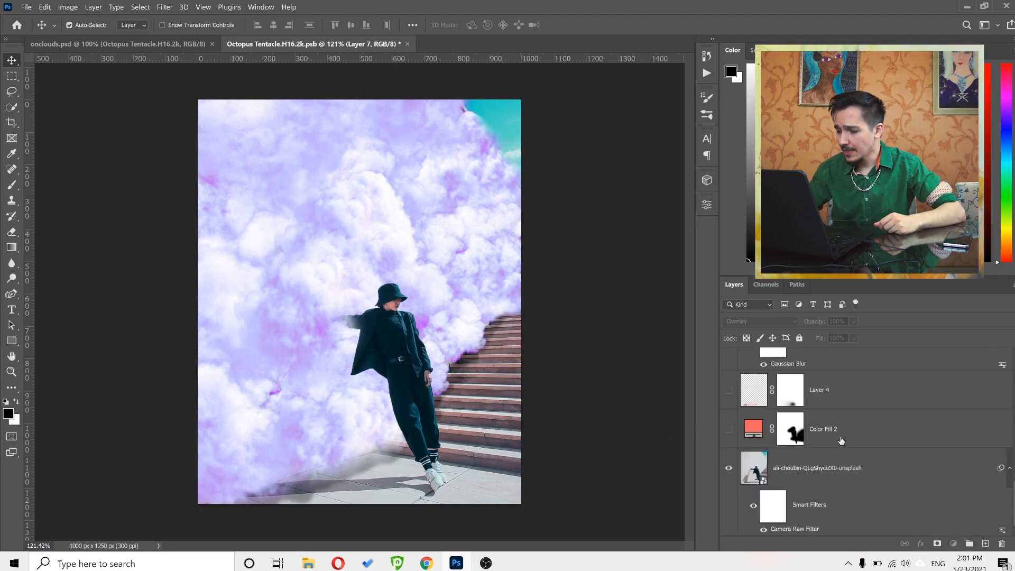
click(841, 440)
click(728, 431)
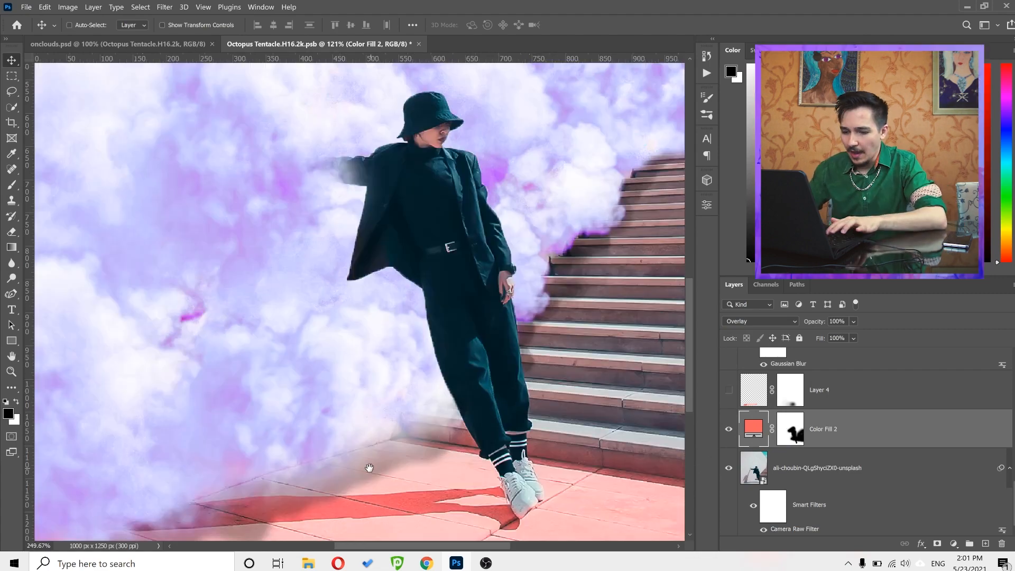
drag(370, 469, 385, 437)
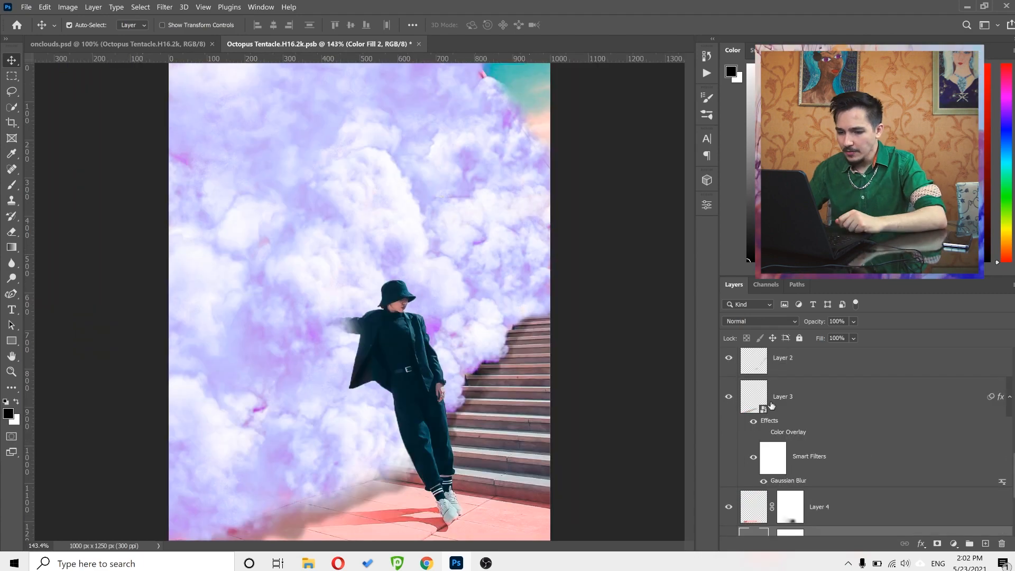
click(771, 405)
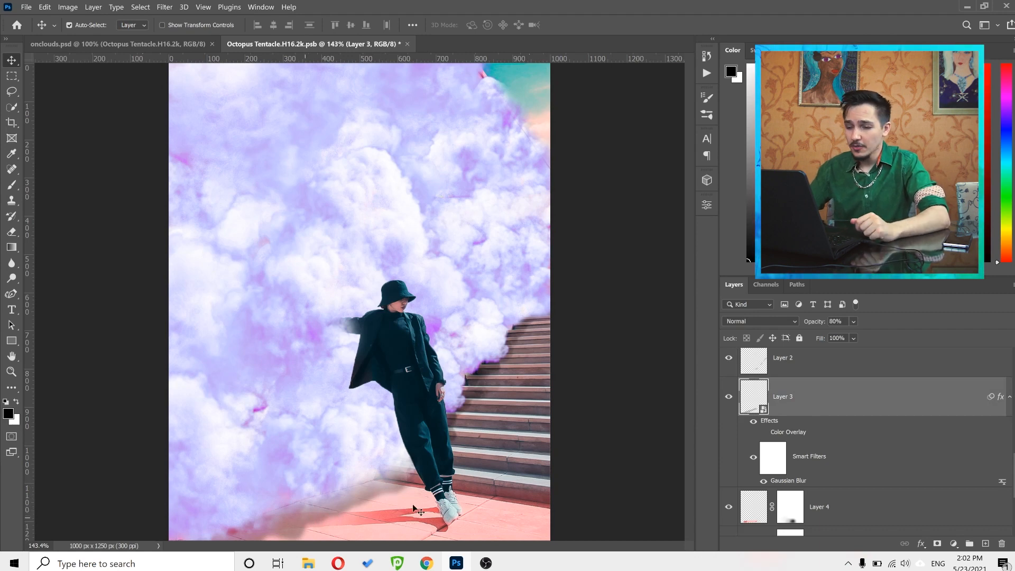
click(765, 434)
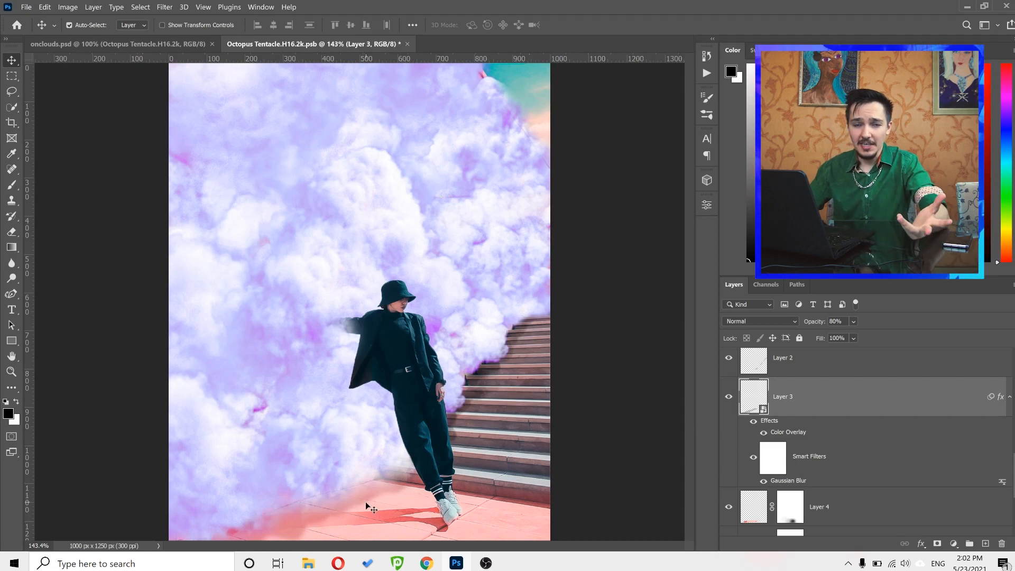
Try the bright green #25f673 as the Color Overlay color of Layer 3 and discard it.
right_click(894, 403)
click(619, 275)
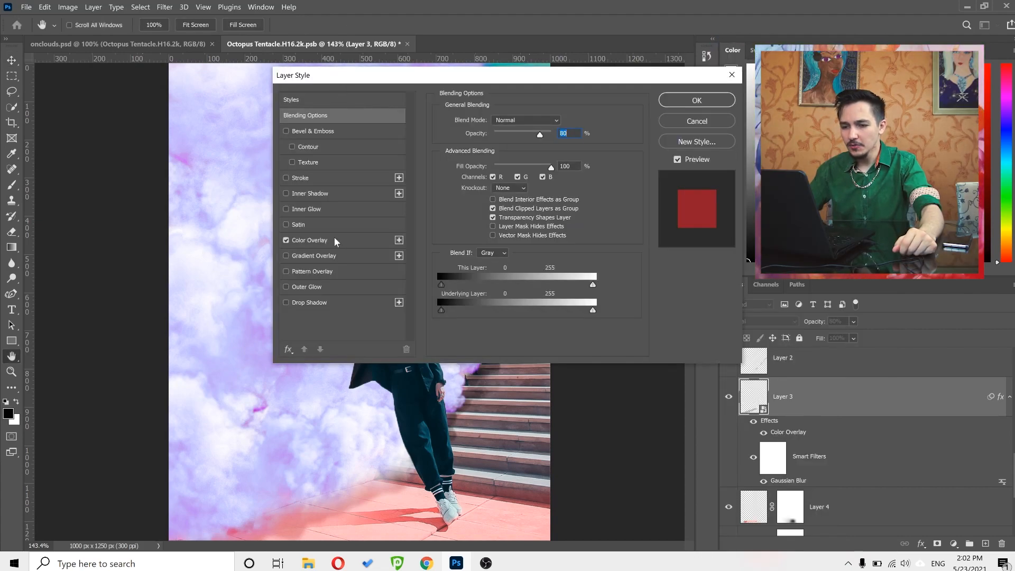
click(335, 237)
drag(582, 75, 771, 86)
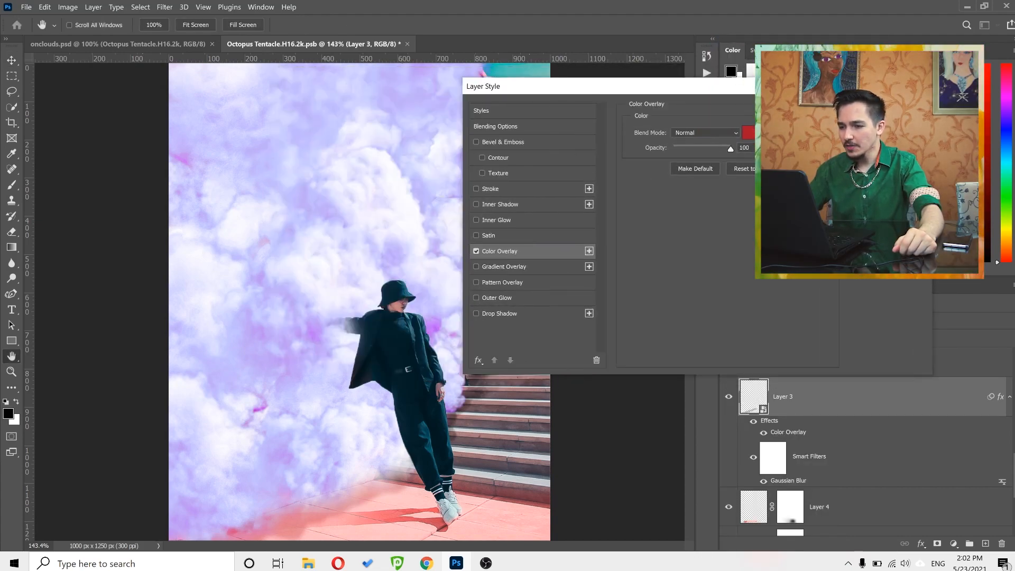
click(749, 133)
click(437, 316)
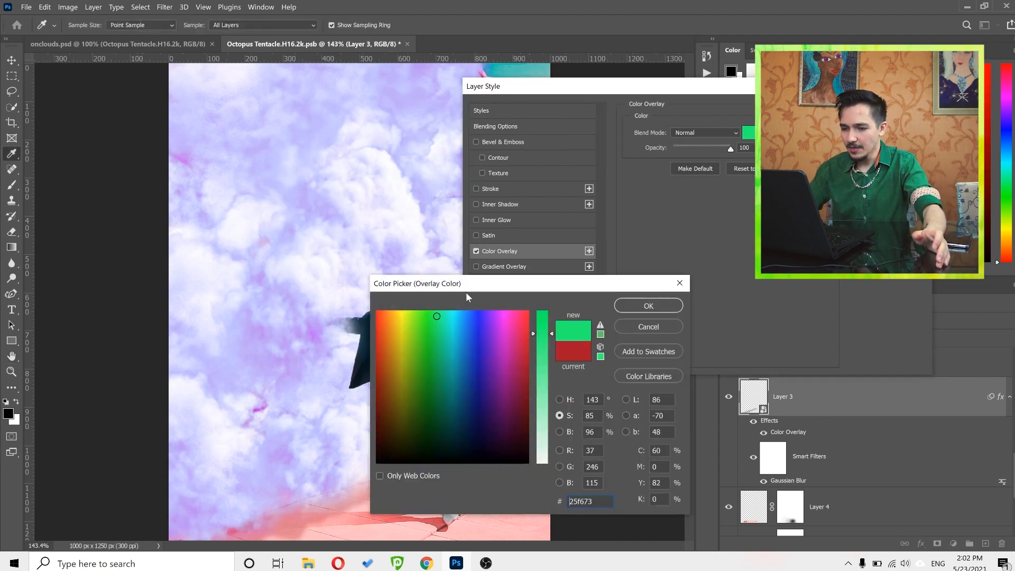
drag(466, 297, 546, 283)
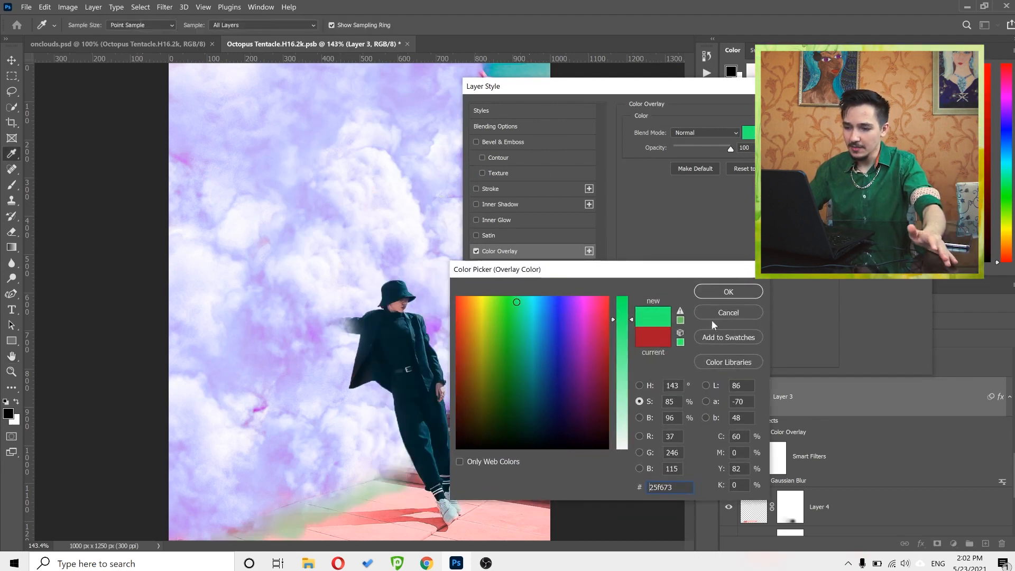
click(728, 313)
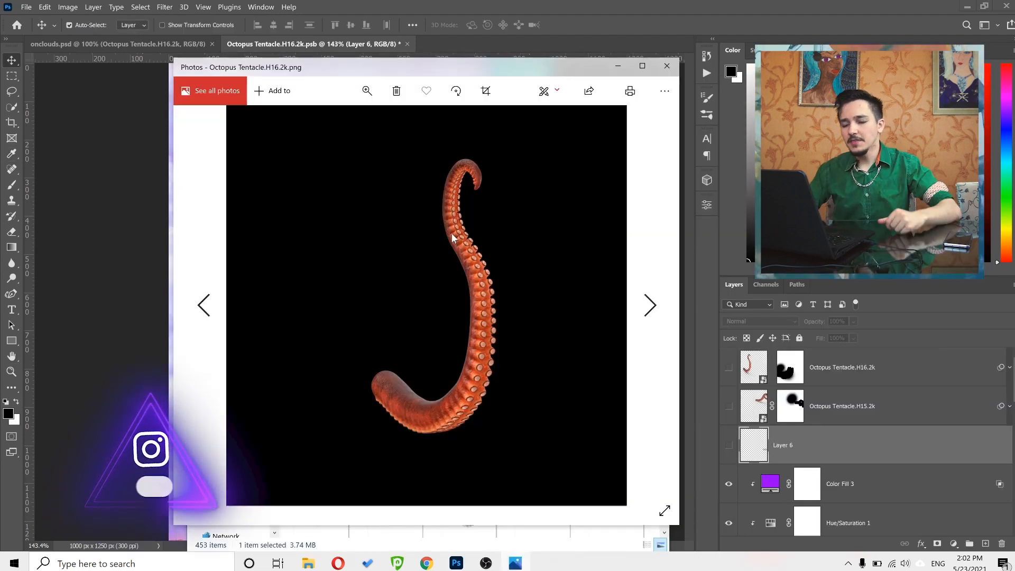
View the Octopus Tentacle H16.2k and H15.2k images in Photos.
key(Left)
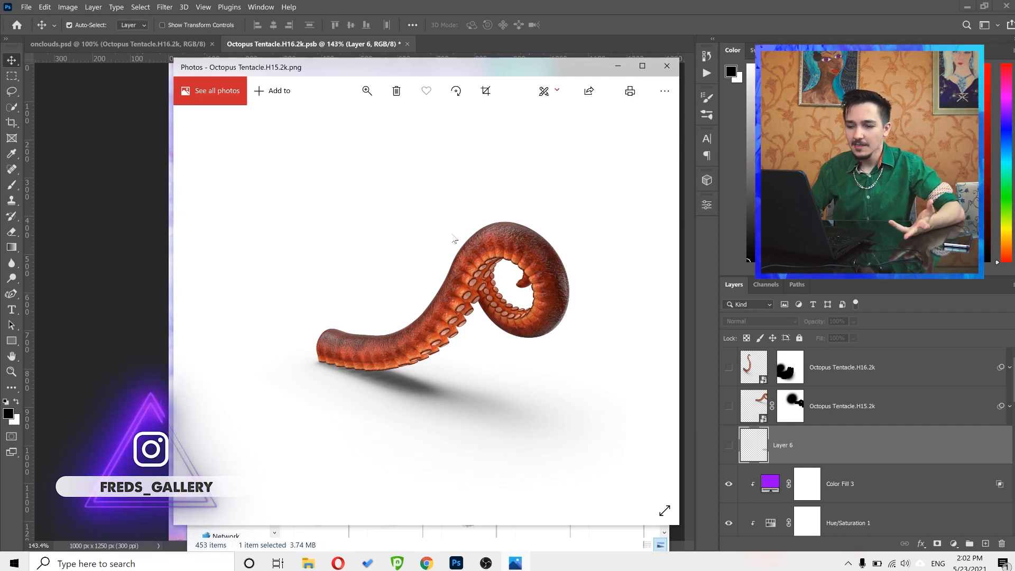
key(Right)
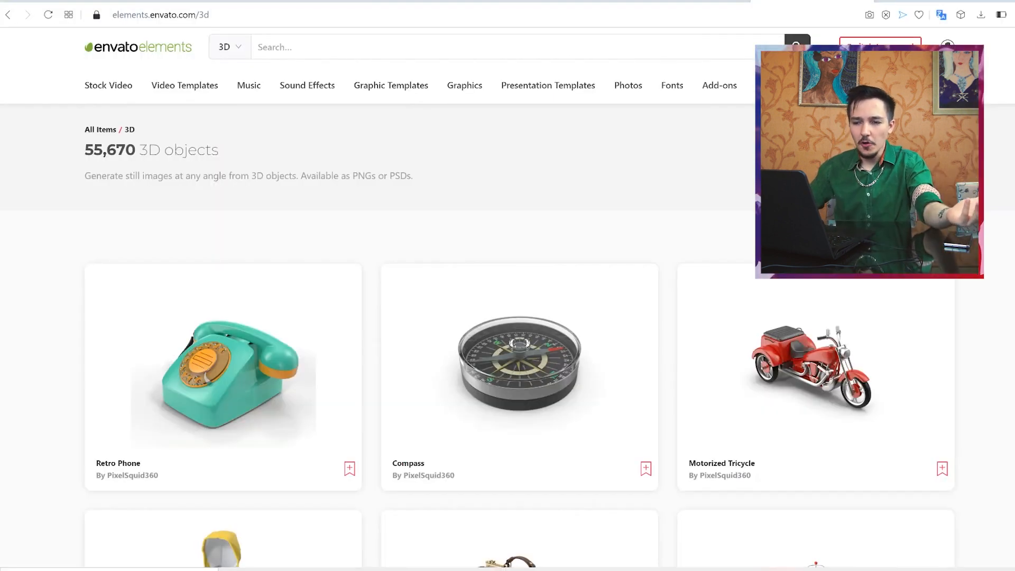
Search the 3D objects on Envato Elements for octopus and open the upright Octopus Tentacle item.
text(octopus)
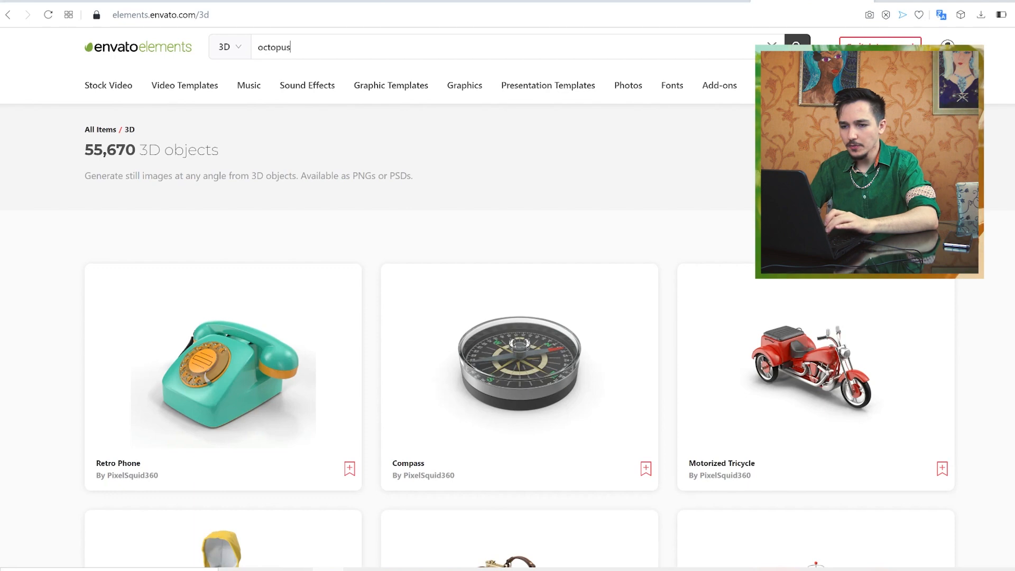
key(Return)
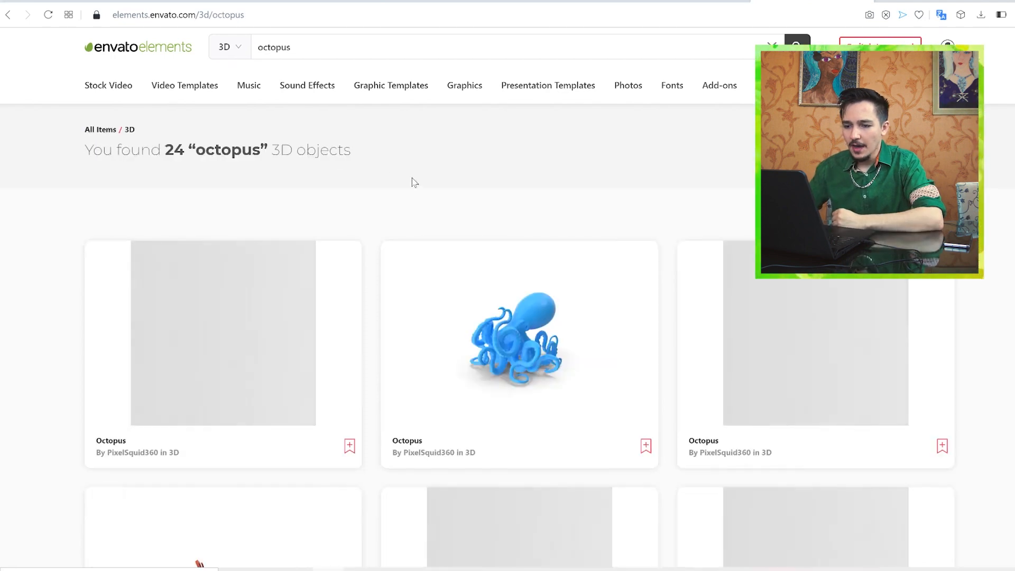
scroll(437, 186, down, 12)
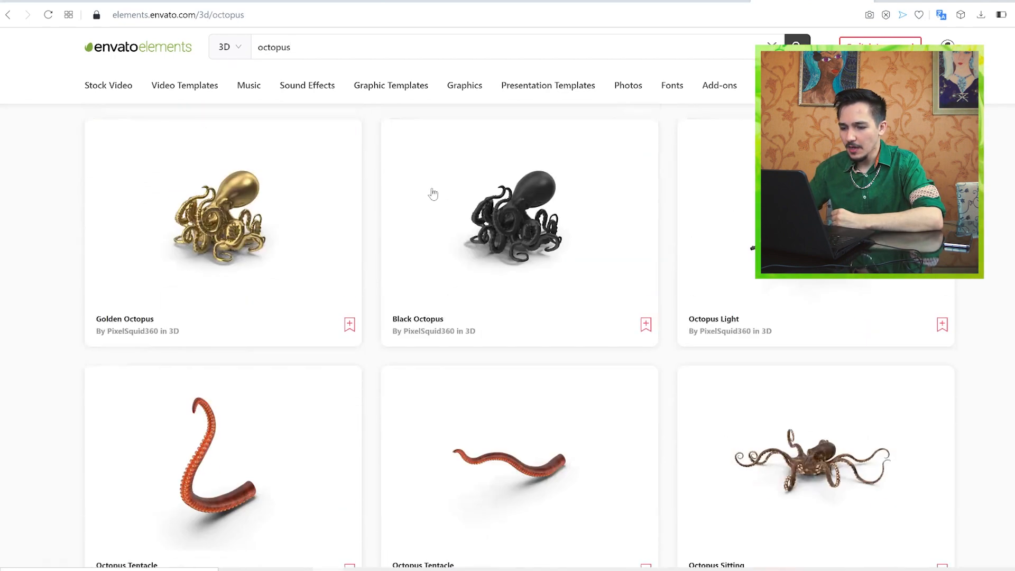
click(433, 196)
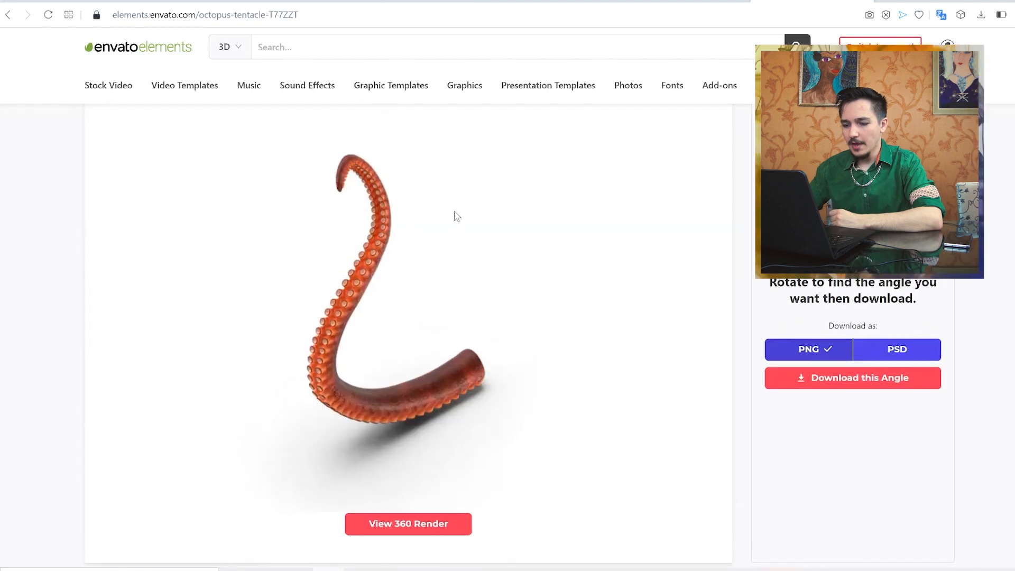
Open the 360 render of the octopus tentacle and rotate it to view it from another angle.
scroll(439, 354, down, 1)
click(432, 468)
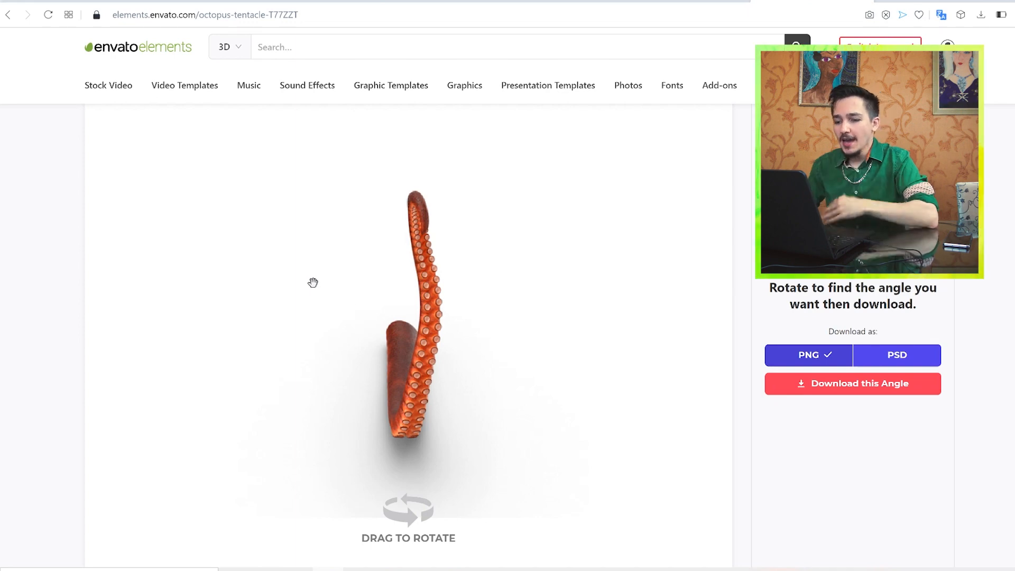
drag(408, 361, 413, 360)
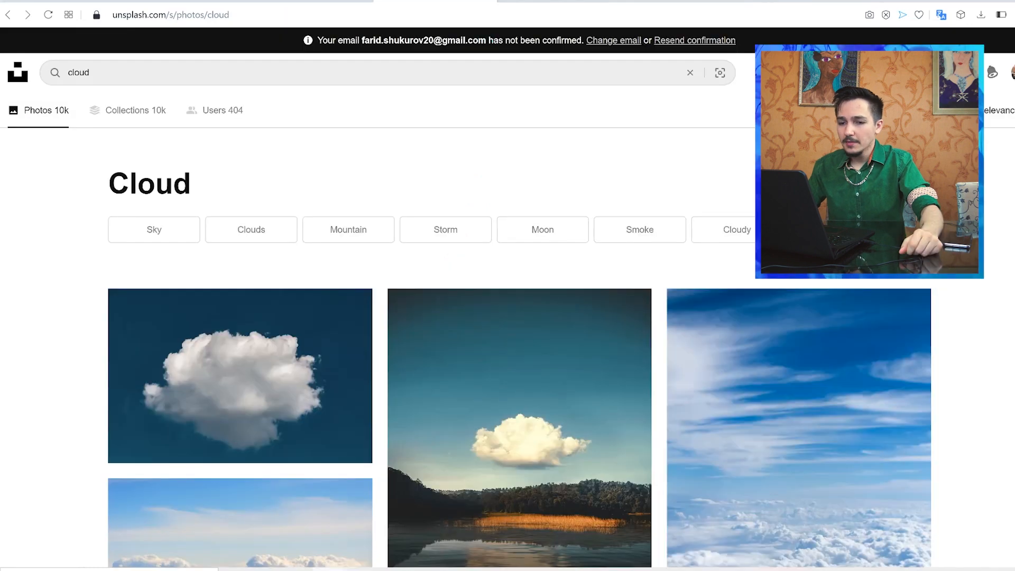
Search the Unsplash photos for octopus and browse the results for tentacle images.
drag(91, 73, 61, 77)
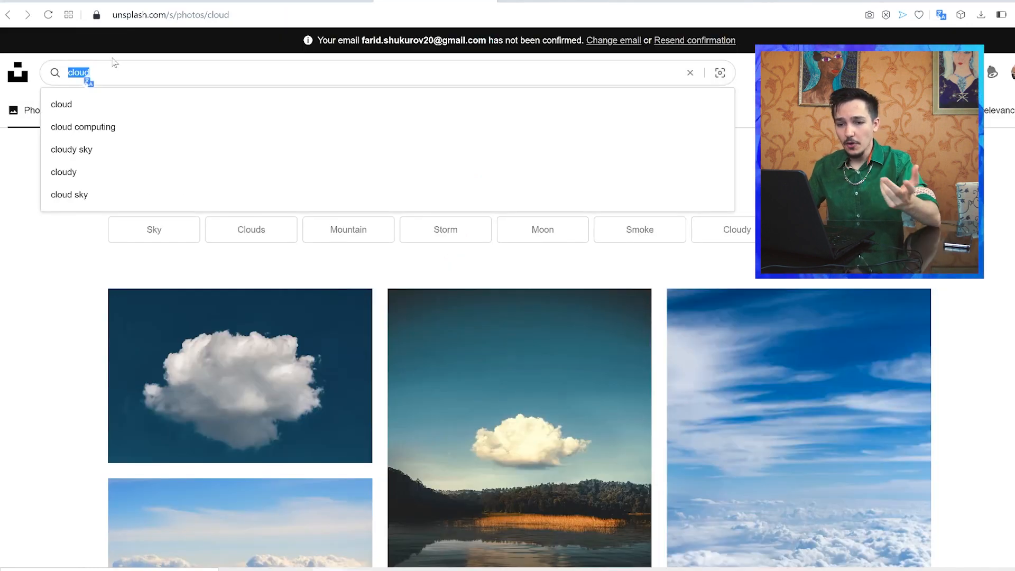
text(octopu)
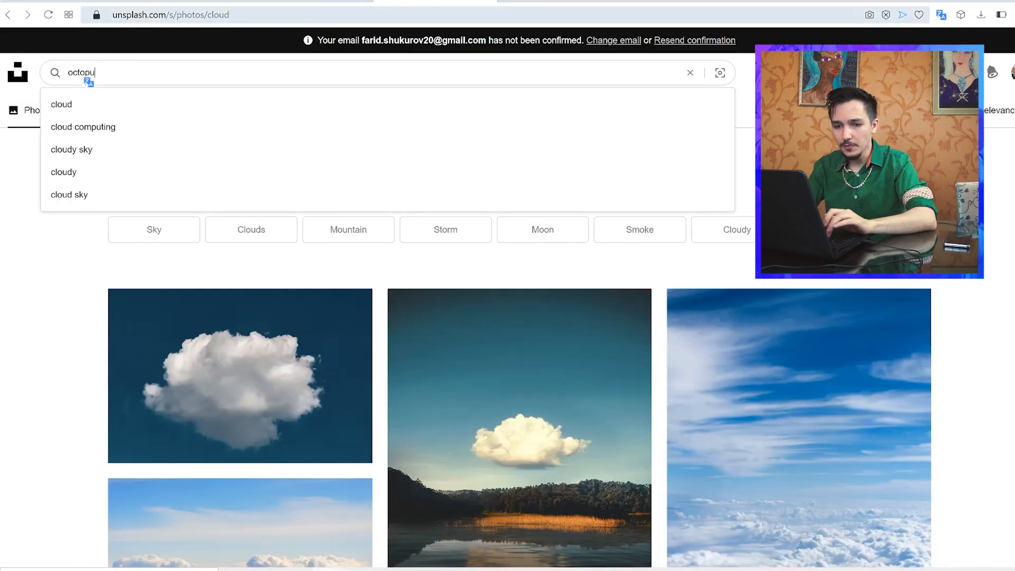
text(s)
key(Return)
scroll(445, 227, down, 1)
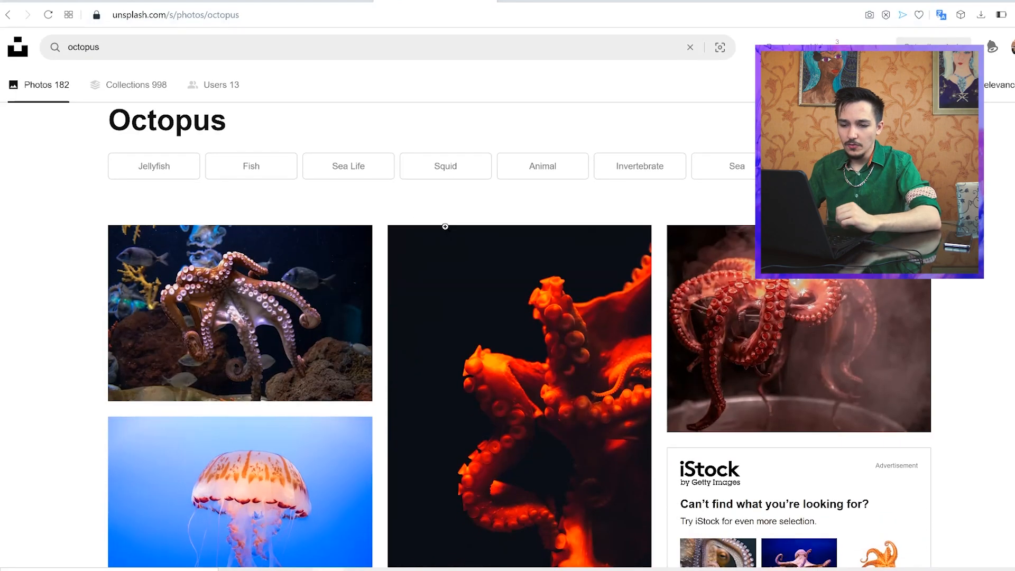
scroll(445, 227, down, 10)
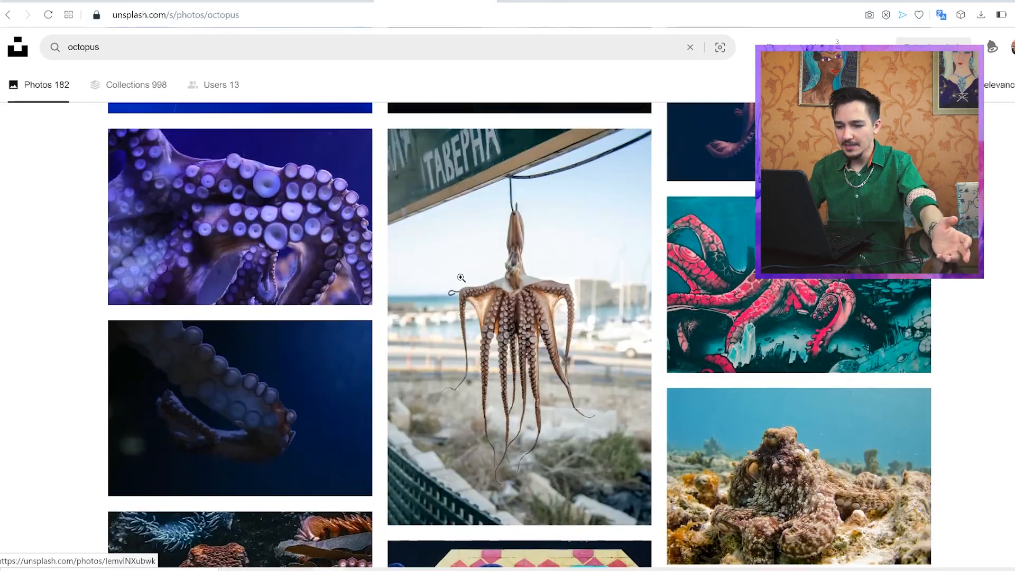
scroll(461, 278, down, 8)
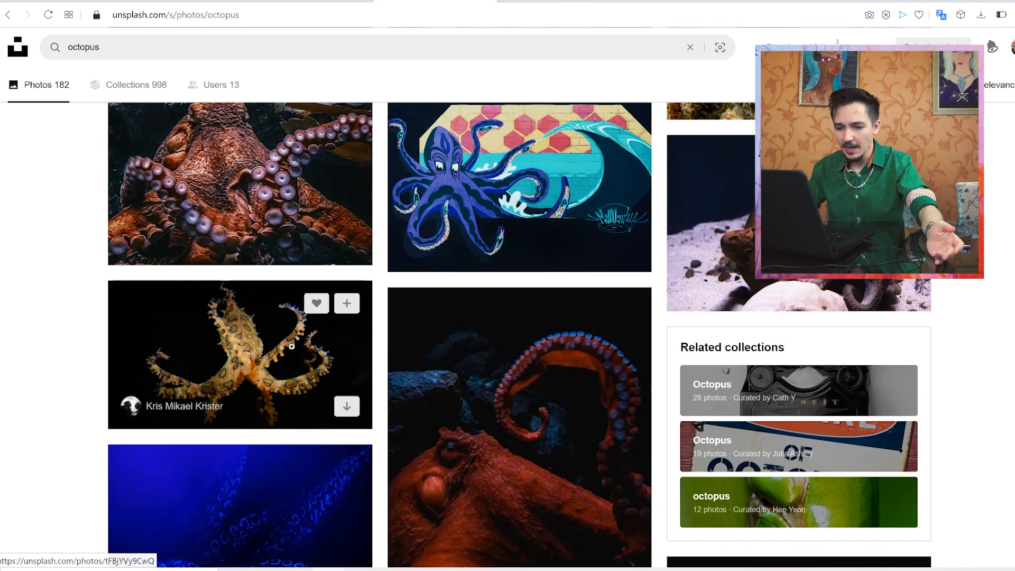
scroll(548, 356, down, 9)
scroll(545, 356, down, 8)
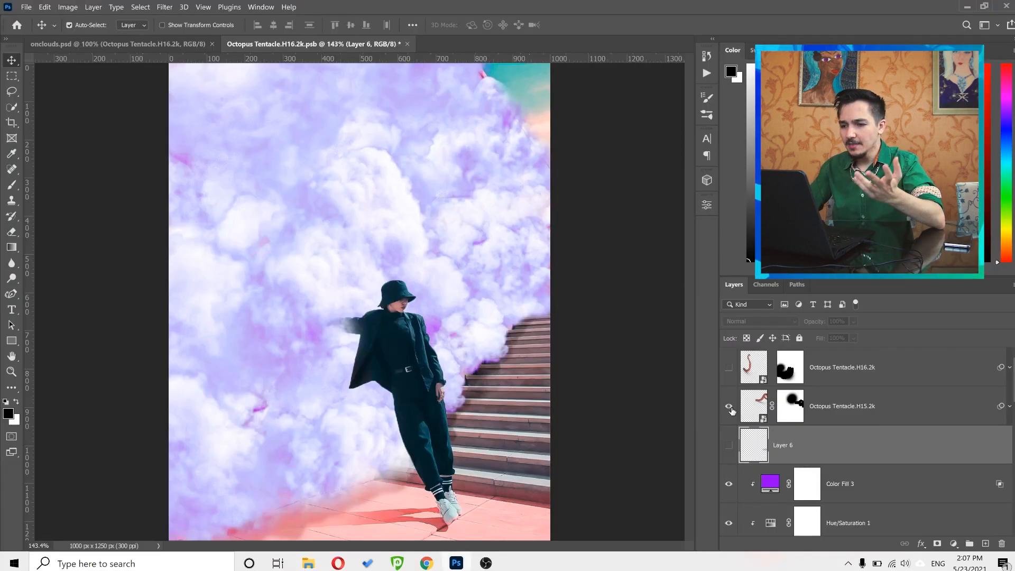
In Photoshop, show the Octopus Tentacle.H15.2k and H16.2k layers, comparing the H15.2k tentacle with its layer mask disabled and enabled.
click(730, 407)
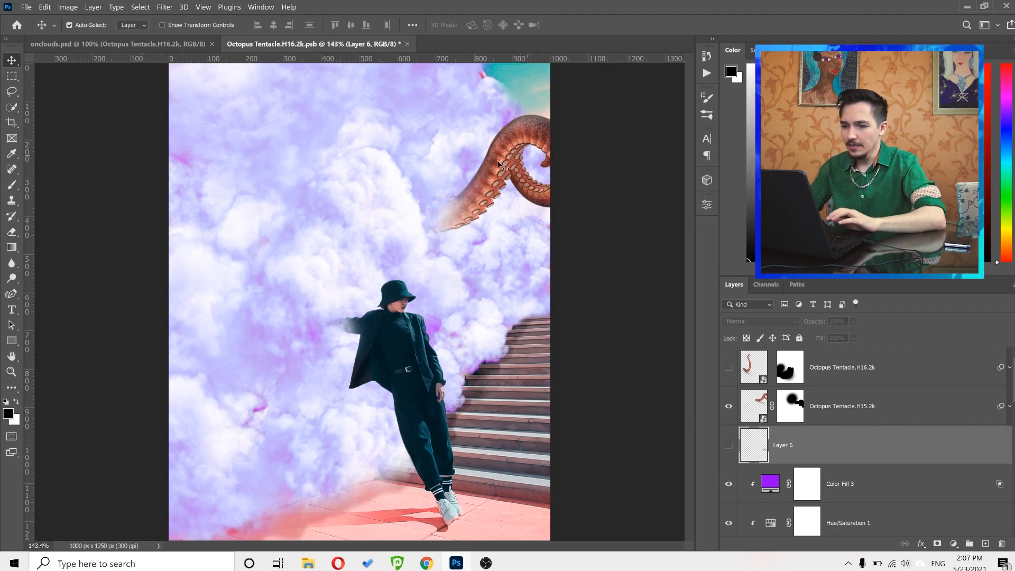
shift+click(786, 409)
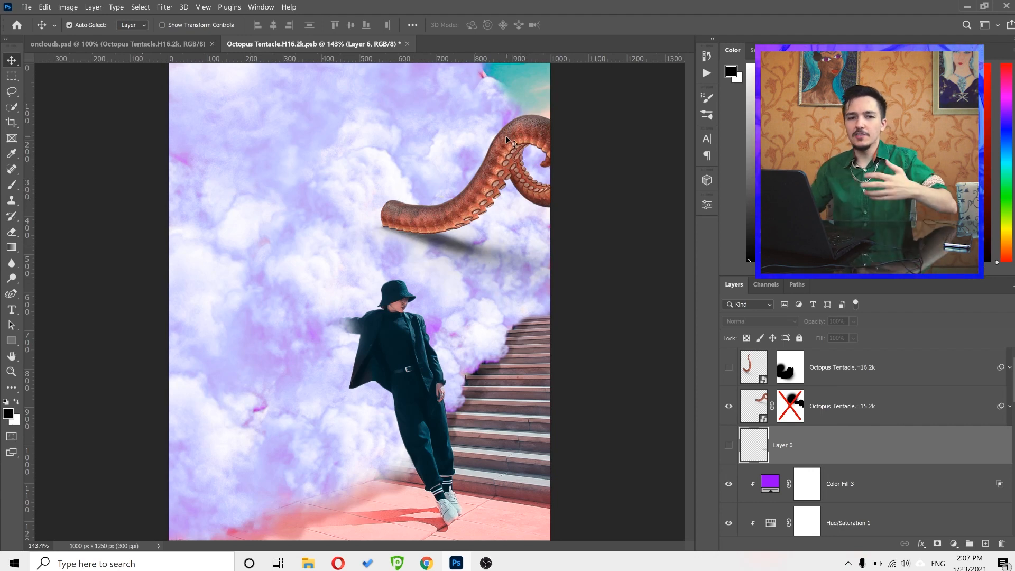
shift+click(792, 414)
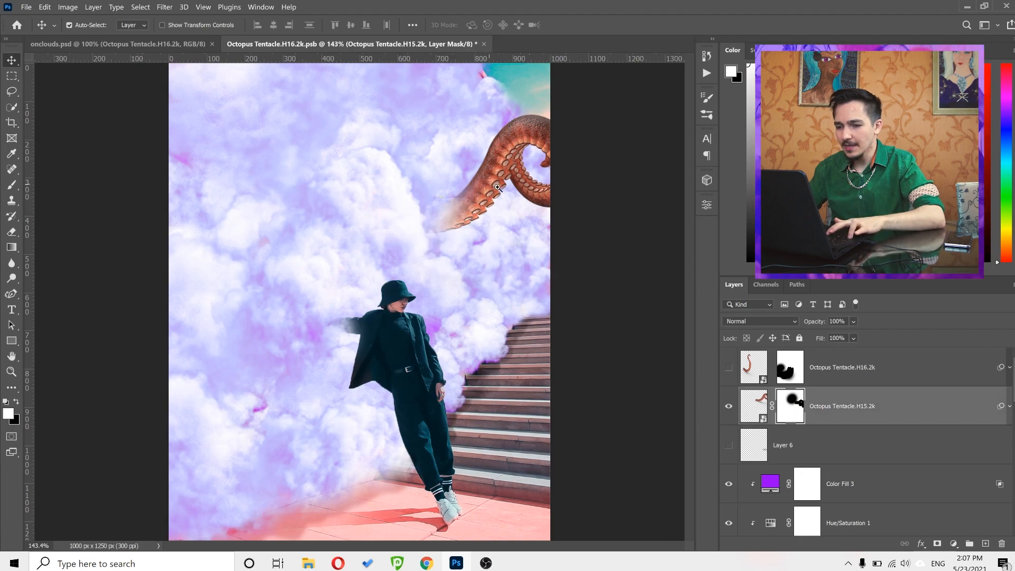
scroll(497, 187, up, 3)
drag(505, 196, 492, 215)
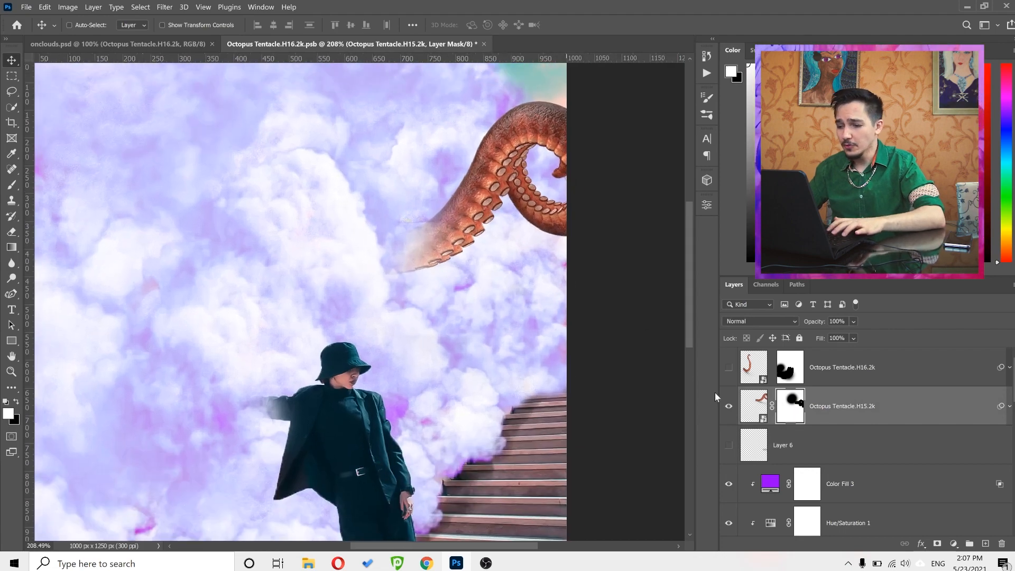
scroll(357, 328, down, 2)
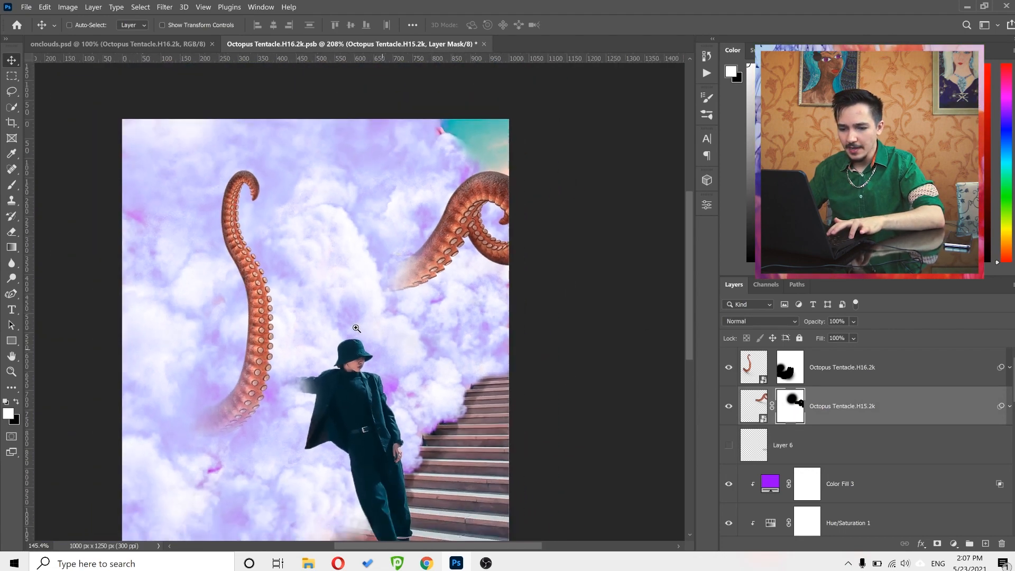
drag(339, 324, 345, 323)
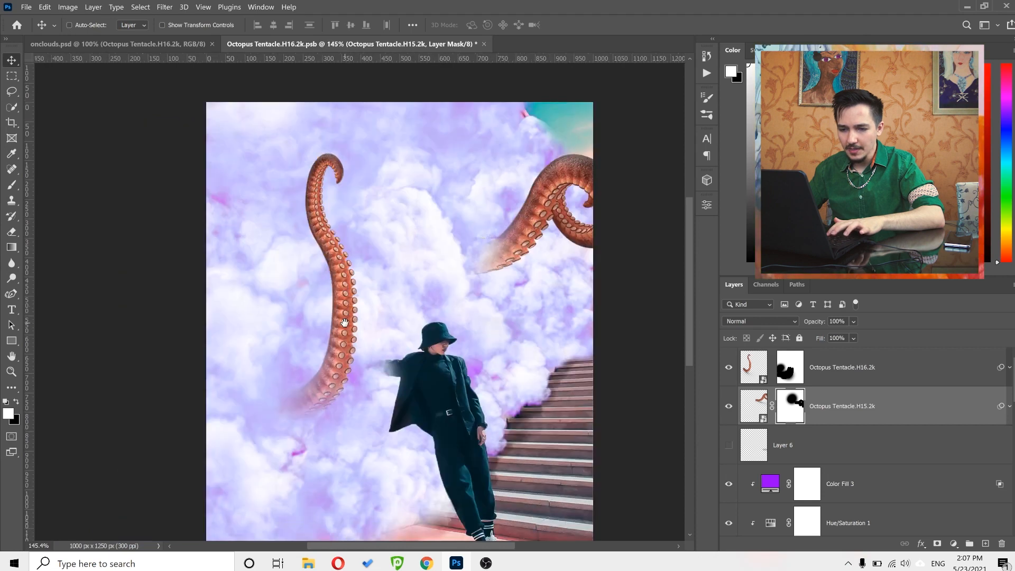
Paint black with a soft brush on the Octopus Tentacle.H16.2k layer mask to fade the tentacle's base and shadow into the clouds.
click(844, 370)
shift+click(796, 370)
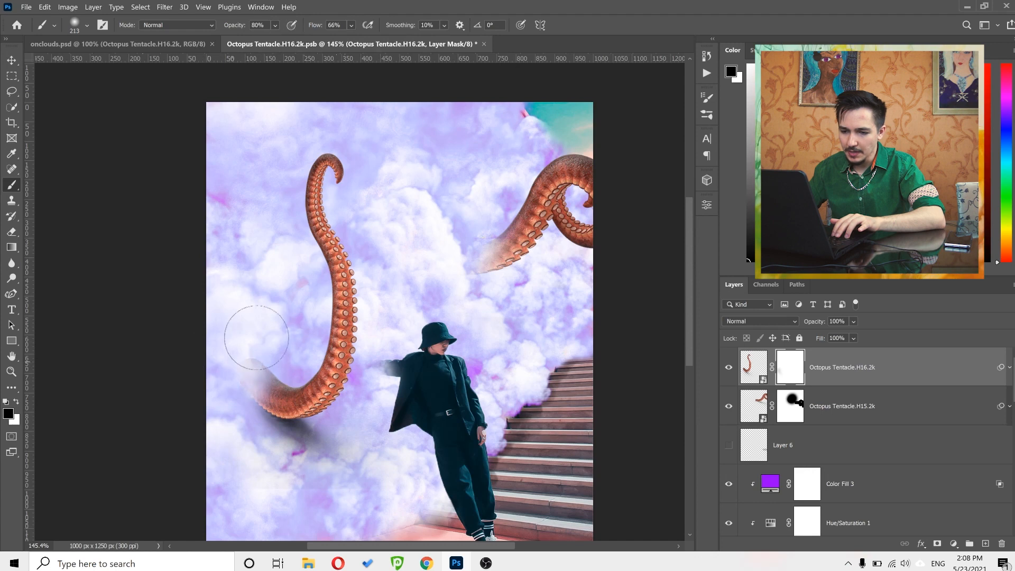
mouse_move(256, 350)
mouse_down()
mouse_move(221, 344)
mouse_move(274, 343)
mouse_move(257, 356)
mouse_move(279, 347)
mouse_move(252, 353)
mouse_move(265, 411)
mouse_move(288, 439)
mouse_move(278, 442)
mouse_move(300, 445)
mouse_move(261, 440)
mouse_move(260, 421)
mouse_move(241, 405)
mouse_move(275, 437)
mouse_move(340, 443)
mouse_move(274, 430)
mouse_move(302, 437)
mouse_up()
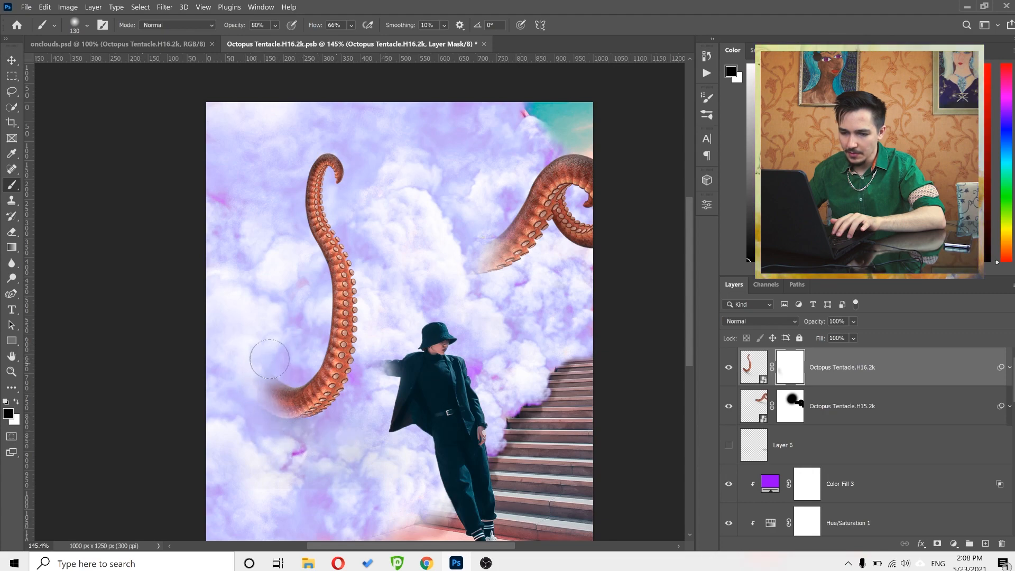
scroll(304, 320, down, 5)
scroll(302, 322, up, 2)
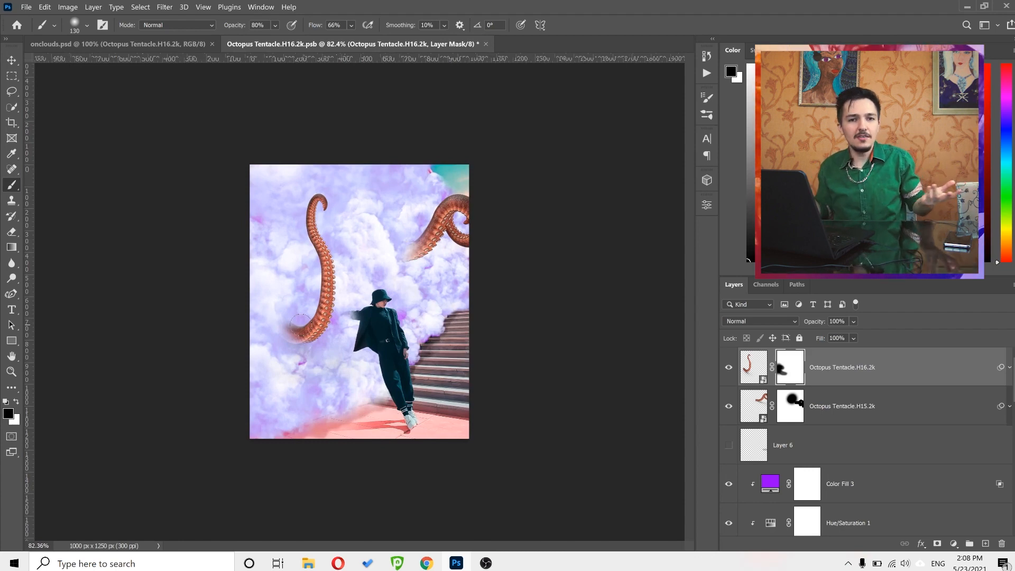
Make Layer 6 visible and switch to the Move tool.
click(730, 445)
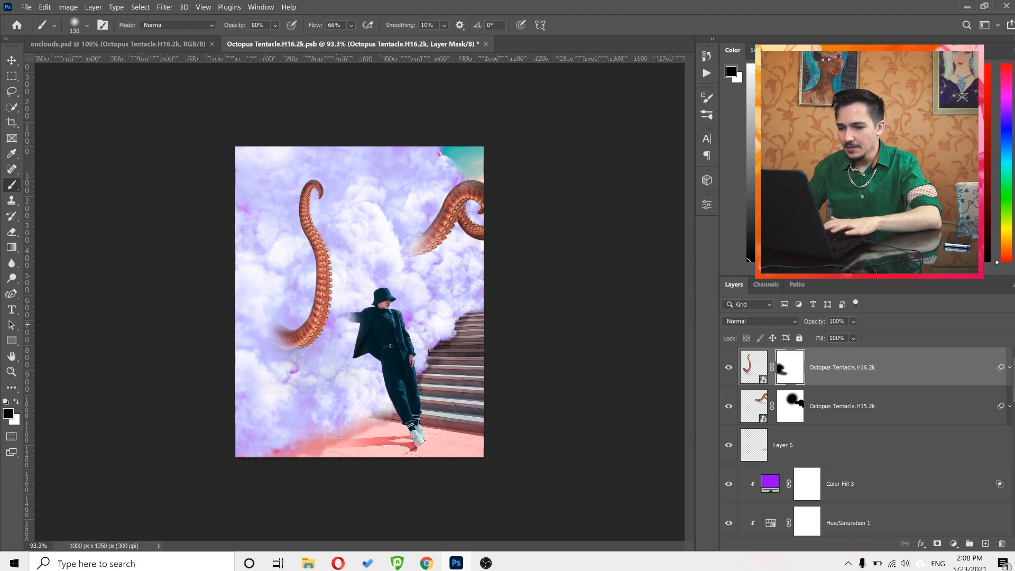
key(v)
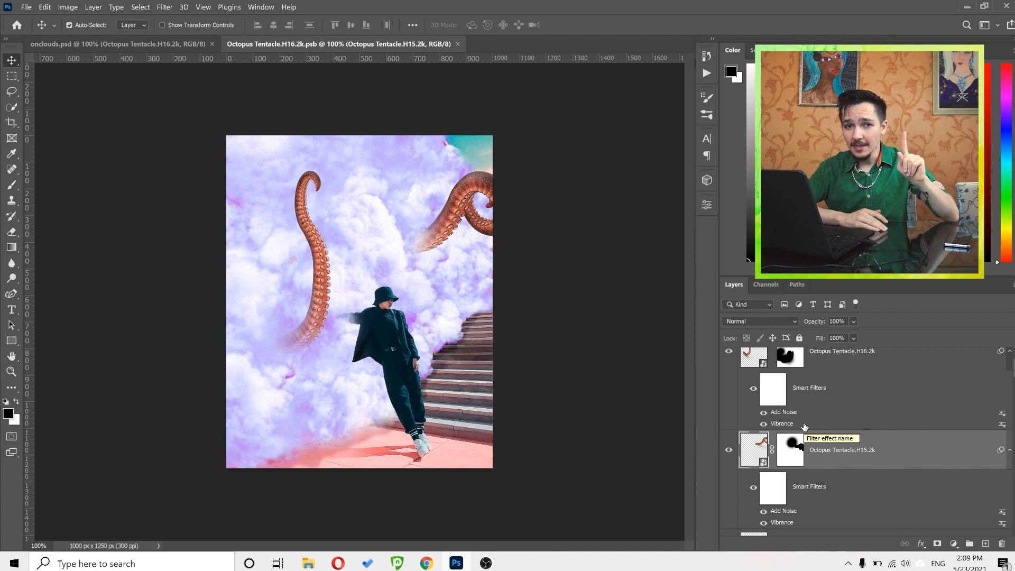
Select all layers from Octopus Tentacle.H16.2k down to the base photo for conversion into one smart object.
scroll(930, 387, up, 1)
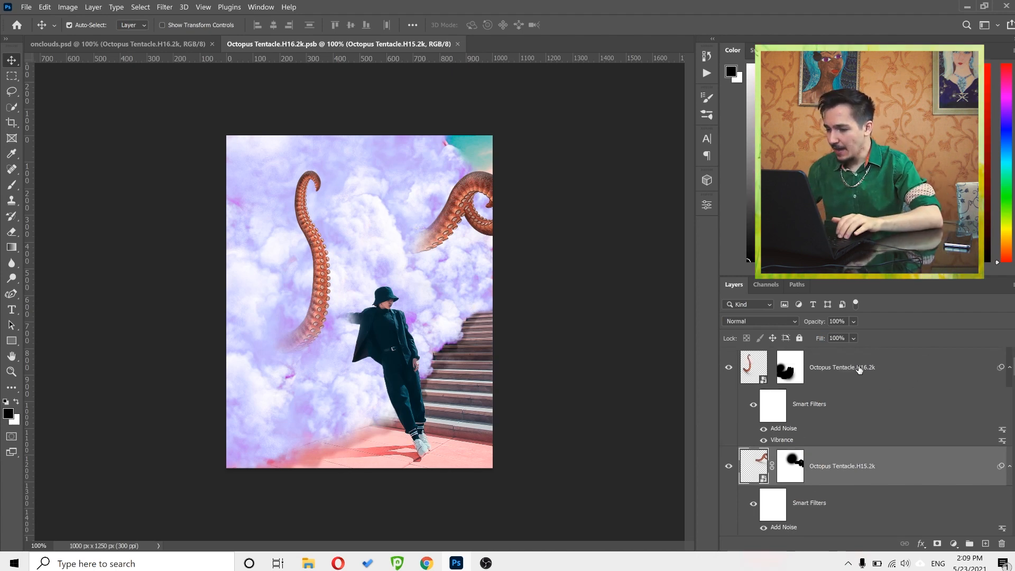
click(860, 369)
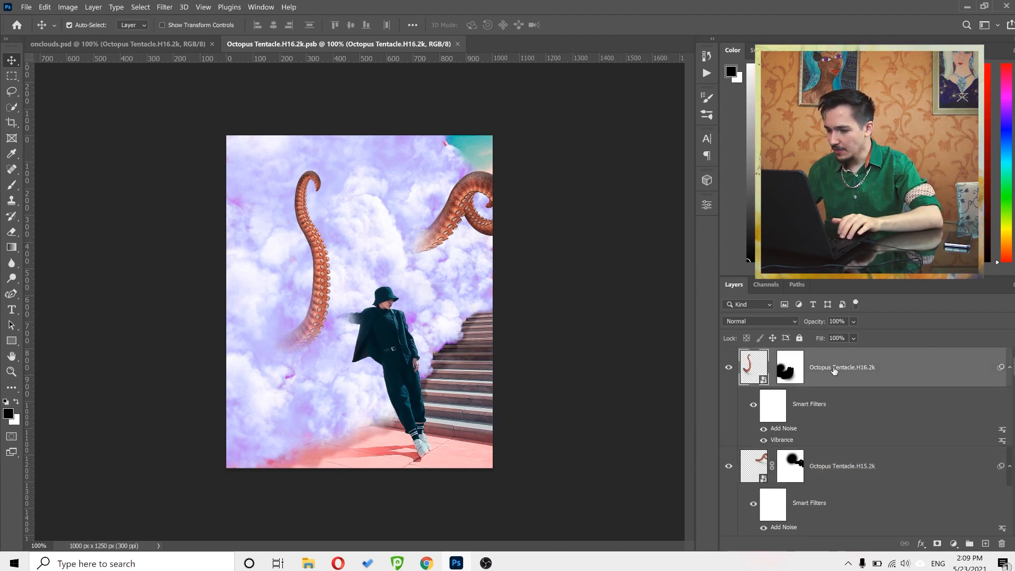
scroll(873, 442, down, 8)
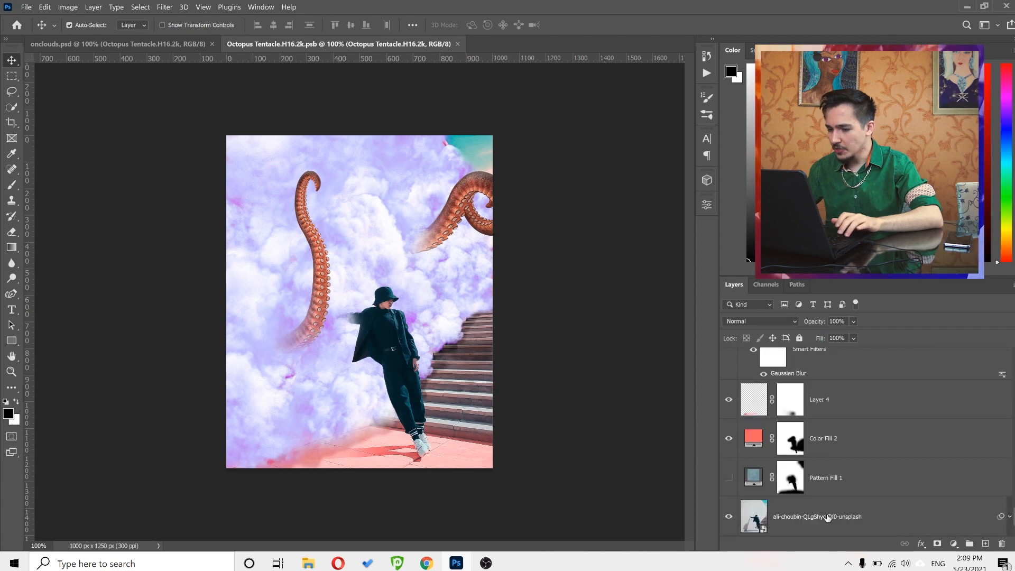
shift+click(839, 516)
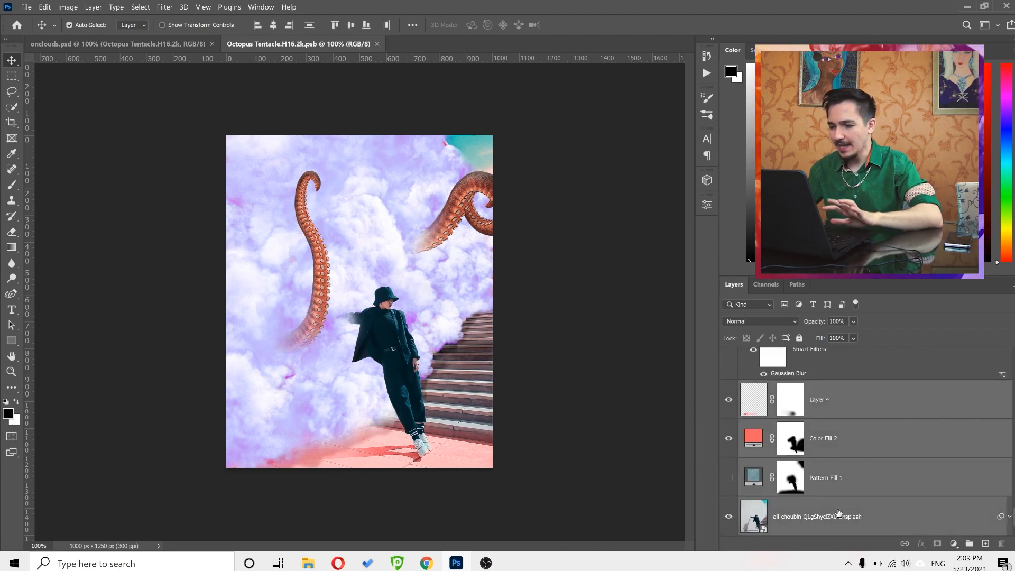
right_click(840, 445)
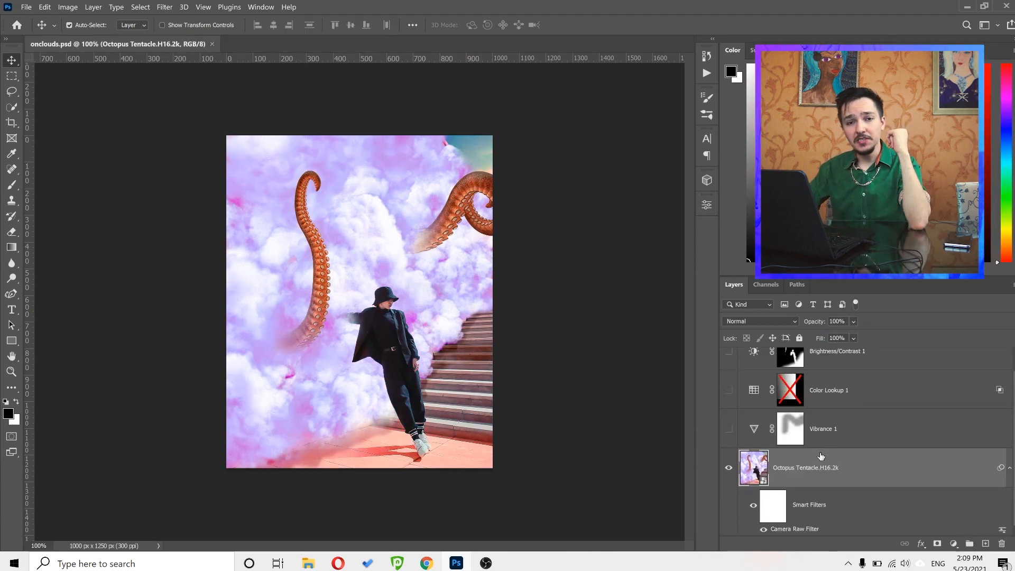
Show the combined Octopus Tentacle.H16.2k smart object in onclouds.psd, open the Camera Raw Filter on it and compare the before and after previews.
click(1010, 467)
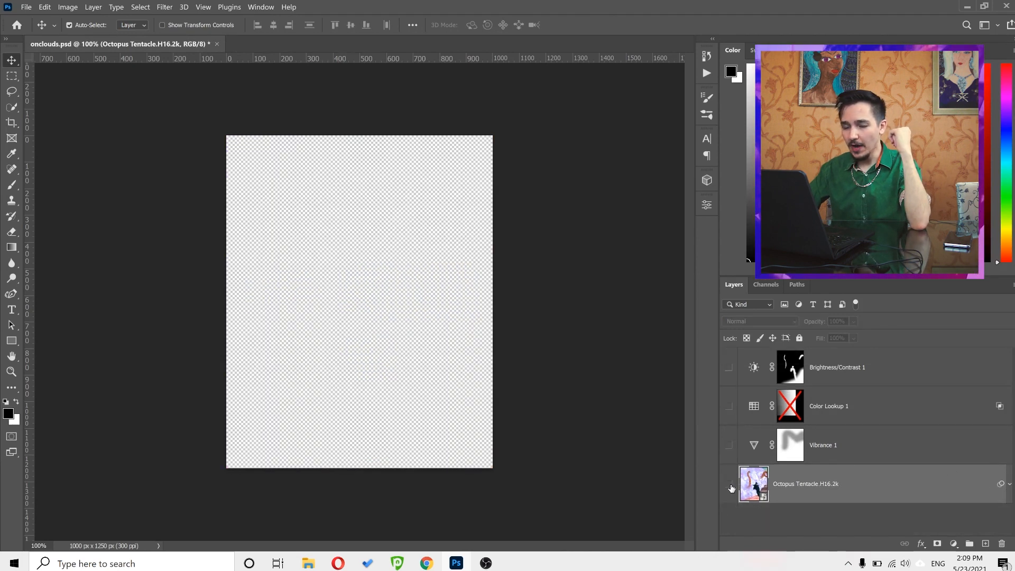
click(729, 484)
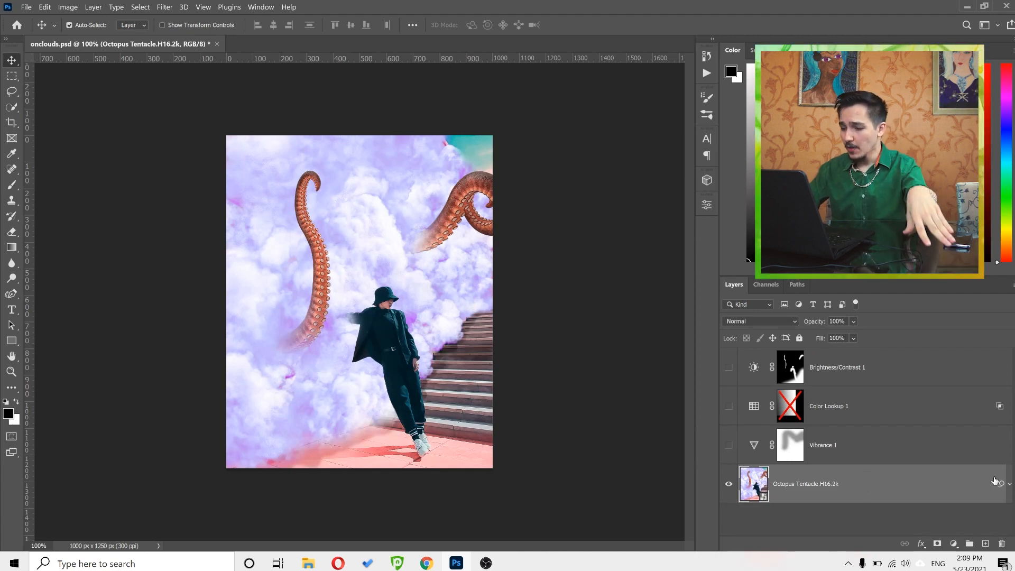
click(165, 7)
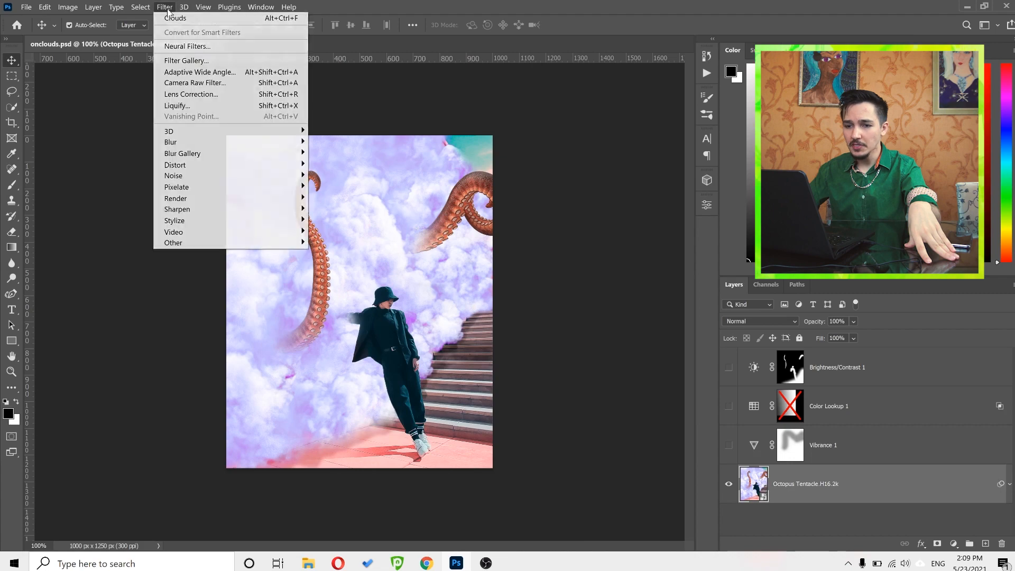
click(180, 84)
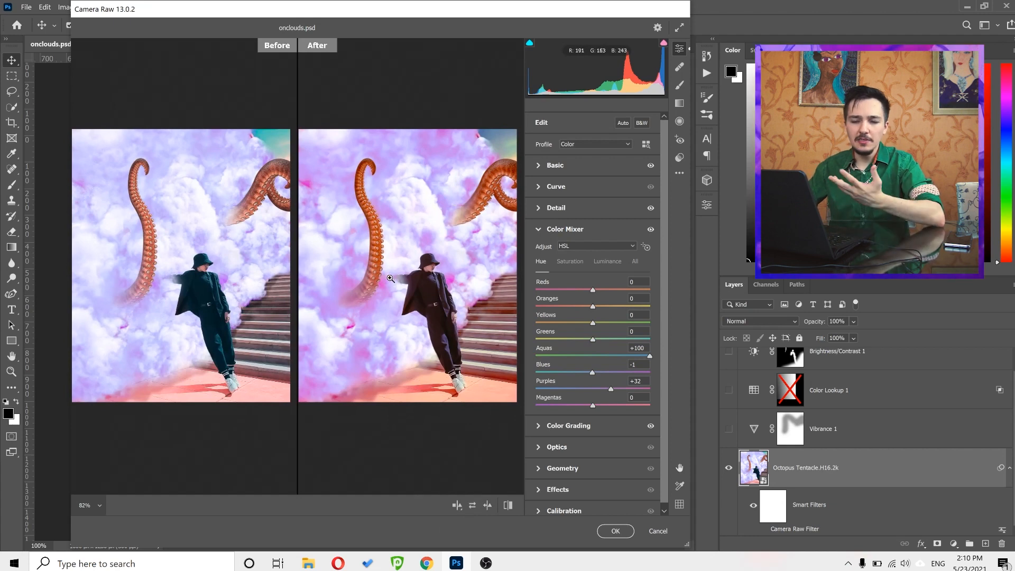
click(177, 232)
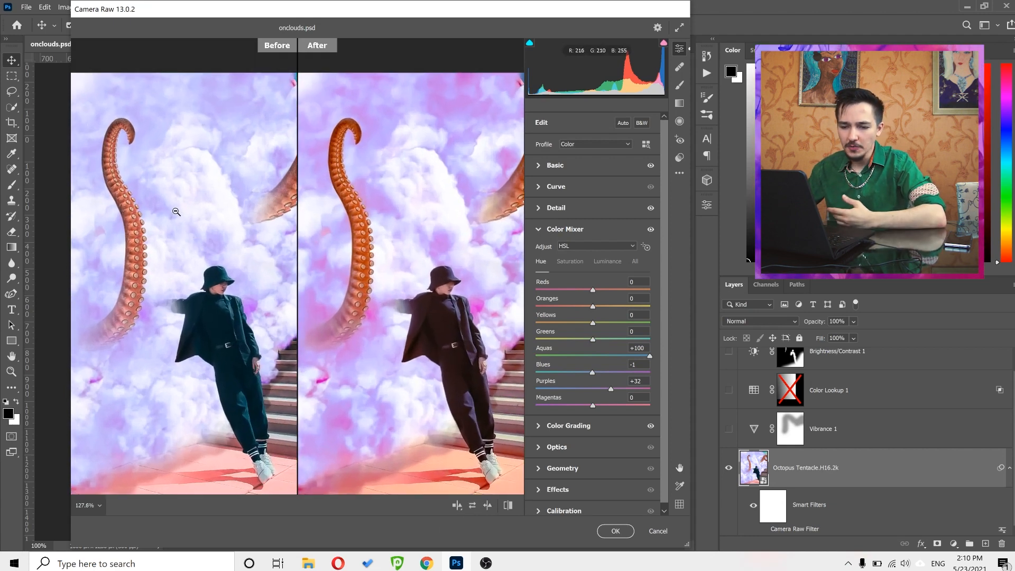
alt+click(397, 282)
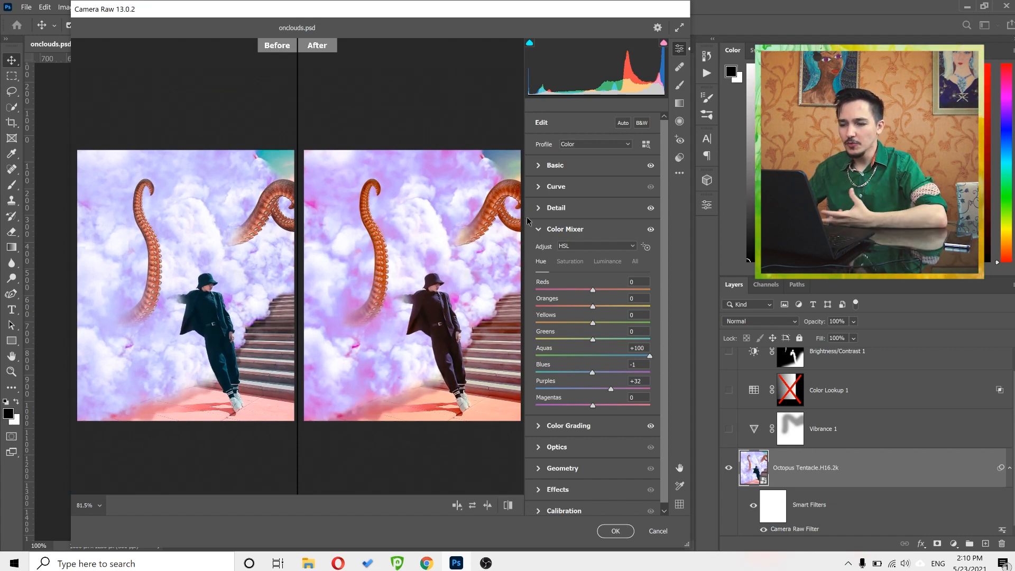
Set Texture to -100 and Noise Reduction to 100 in the Camera Raw Filter.
click(539, 166)
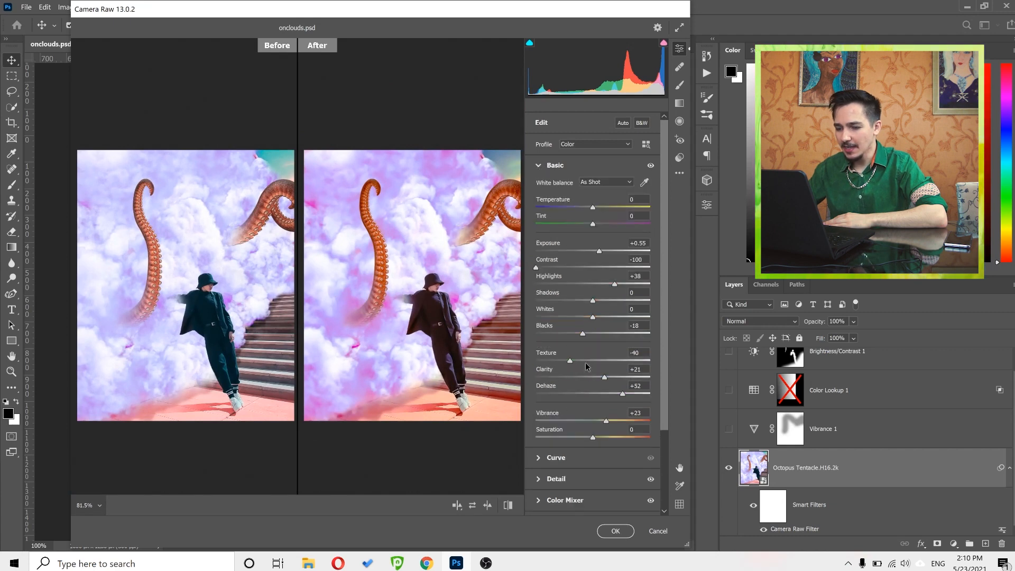
drag(572, 362, 536, 362)
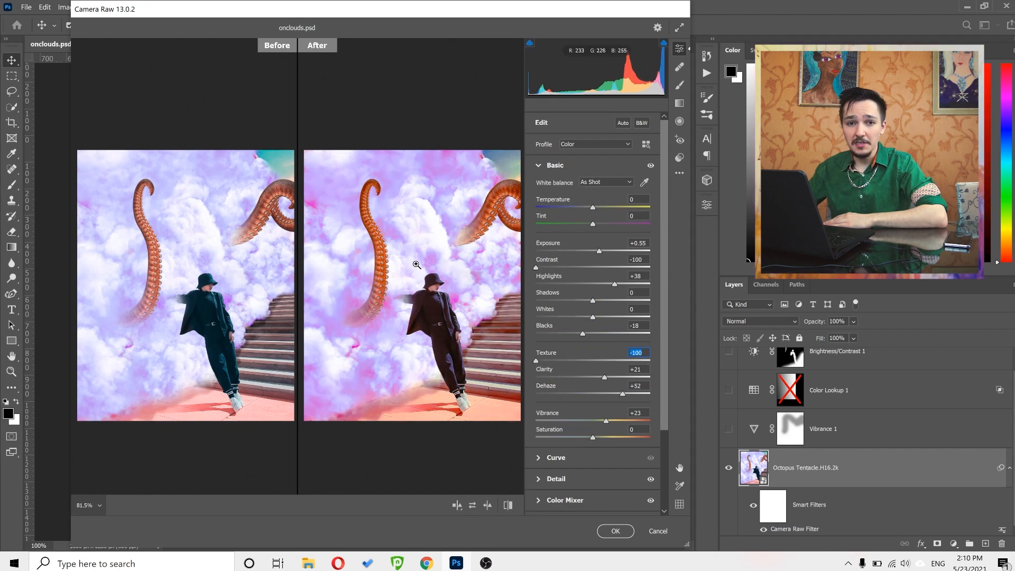
click(536, 480)
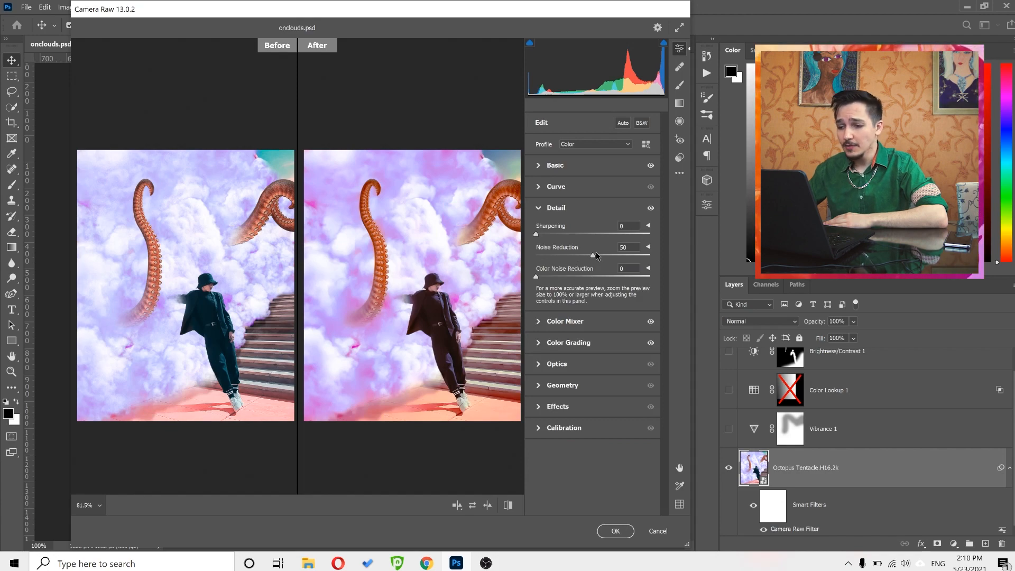
drag(604, 260, 687, 258)
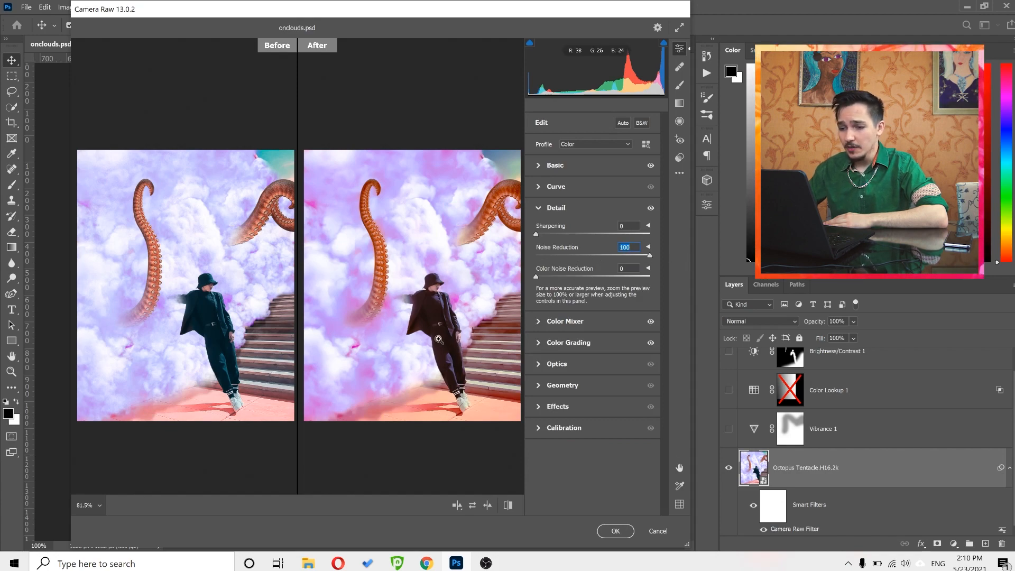
mouse_move(427, 321)
mouse_down()
mouse_move(457, 321)
mouse_move(418, 313)
mouse_up()
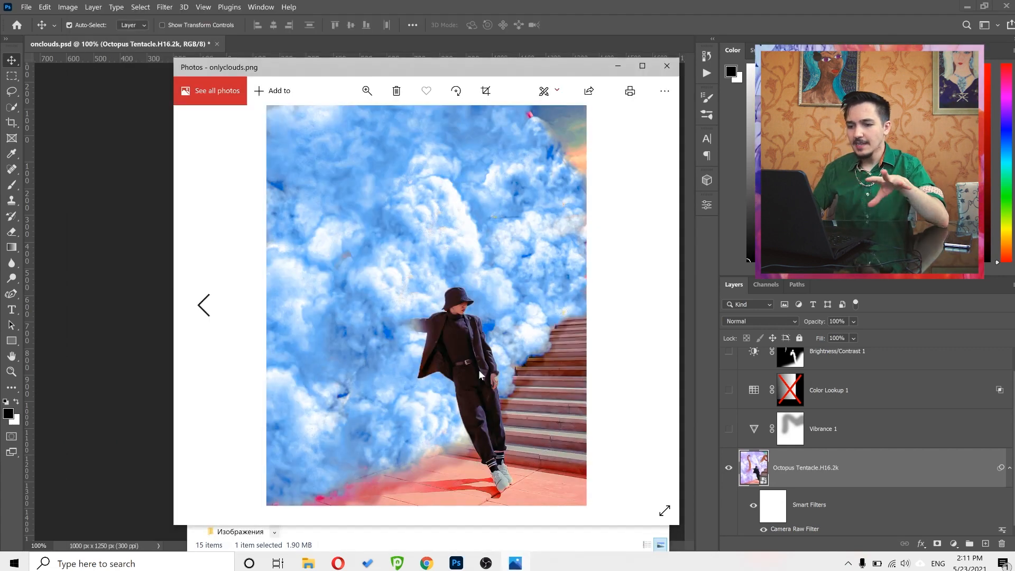
View the exported onclouds3.png and onclouds.png versions in Photos to compare their cloud colors.
key(Left)
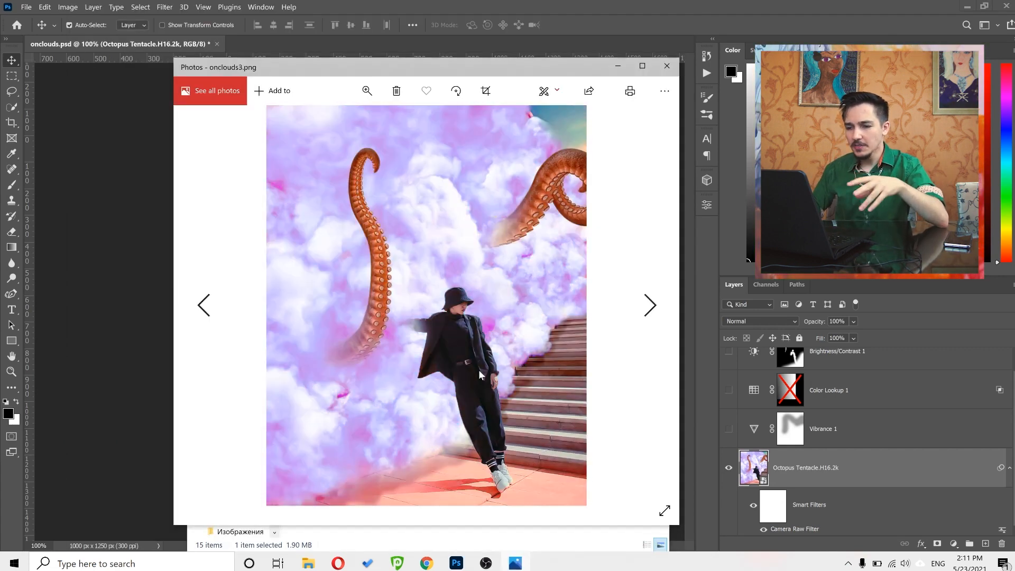
key(Left)
key(Left)
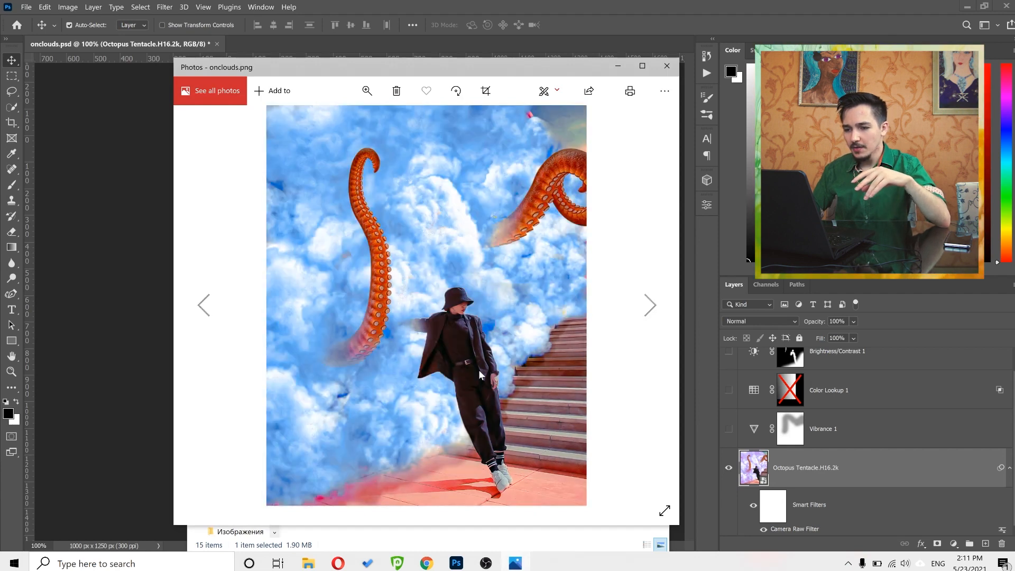
Compare the exported onclouds3.png and onclouds2.png color versions in Photos, and return to onclouds.psd in Photoshop.
key(Right)
key(Right)
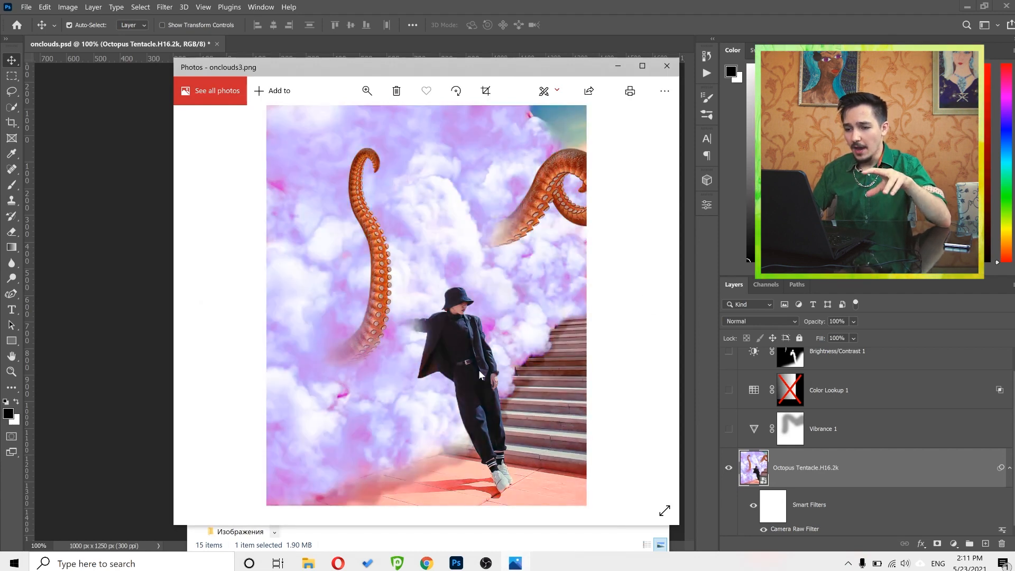
key(Left)
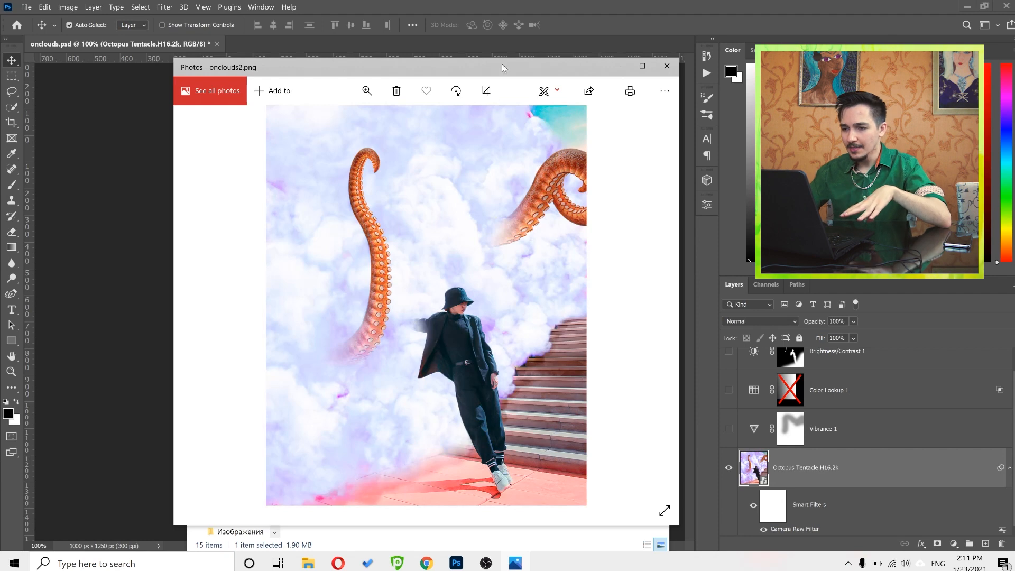
click(491, 5)
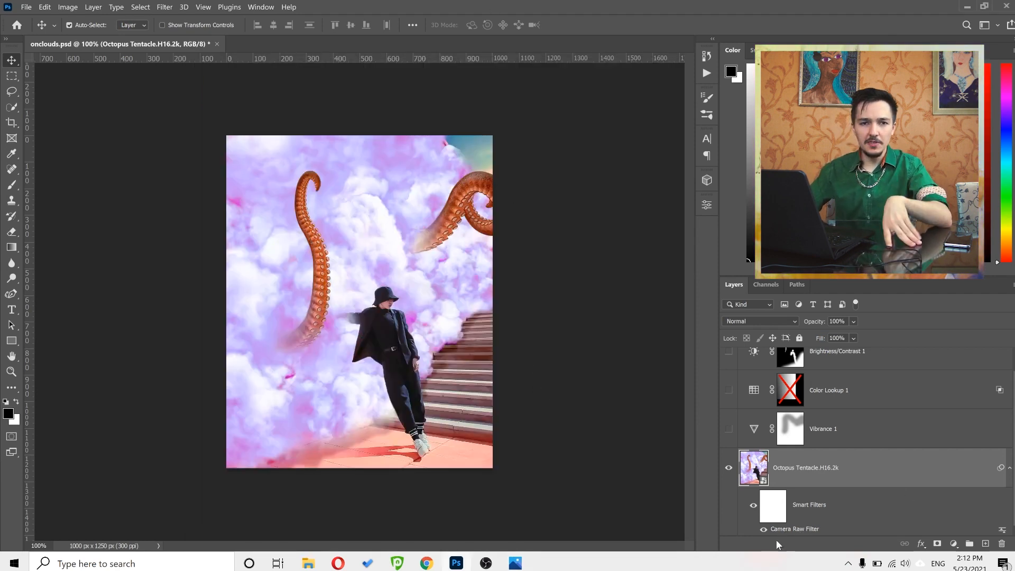
Set the blending mode of the Camera Raw Filter on the Octopus Tentacle.H16.2k smart object to Screen.
double_click(1003, 529)
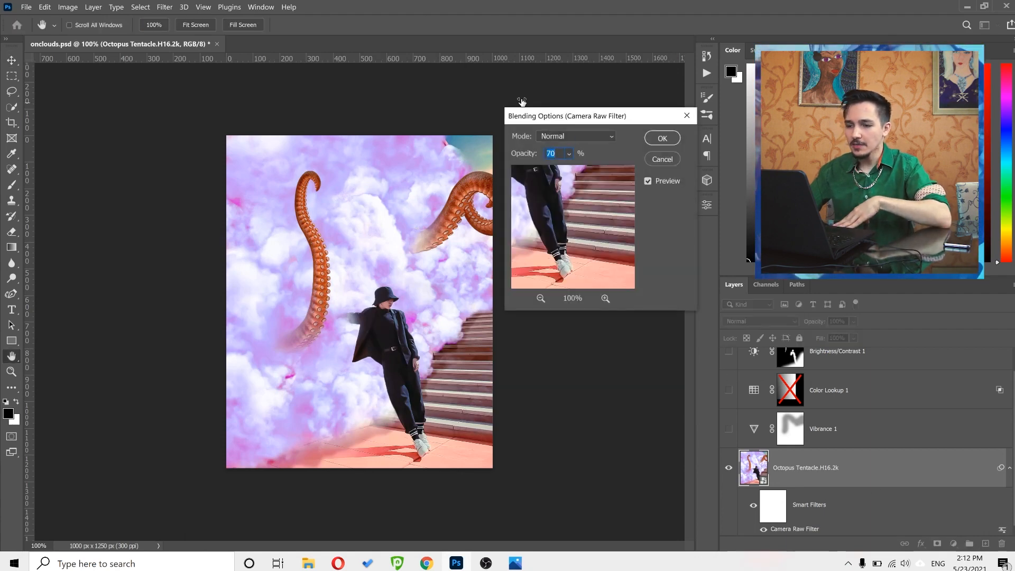
click(555, 137)
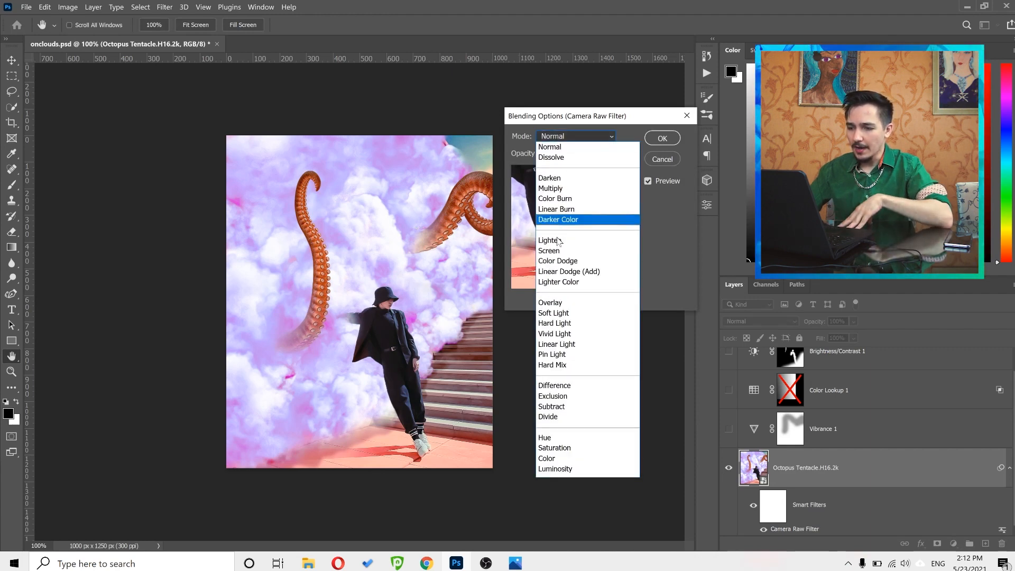
click(558, 252)
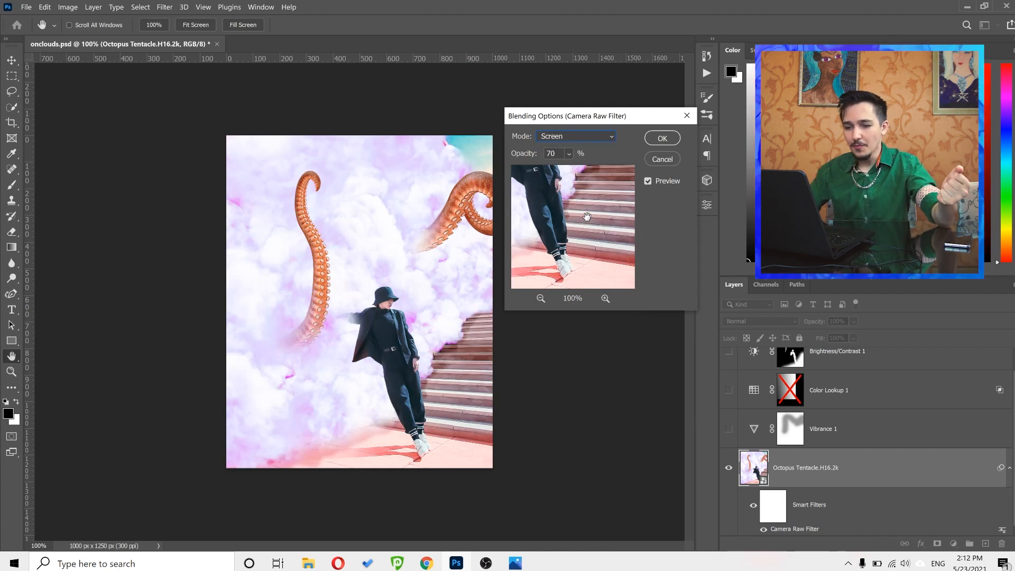
click(652, 142)
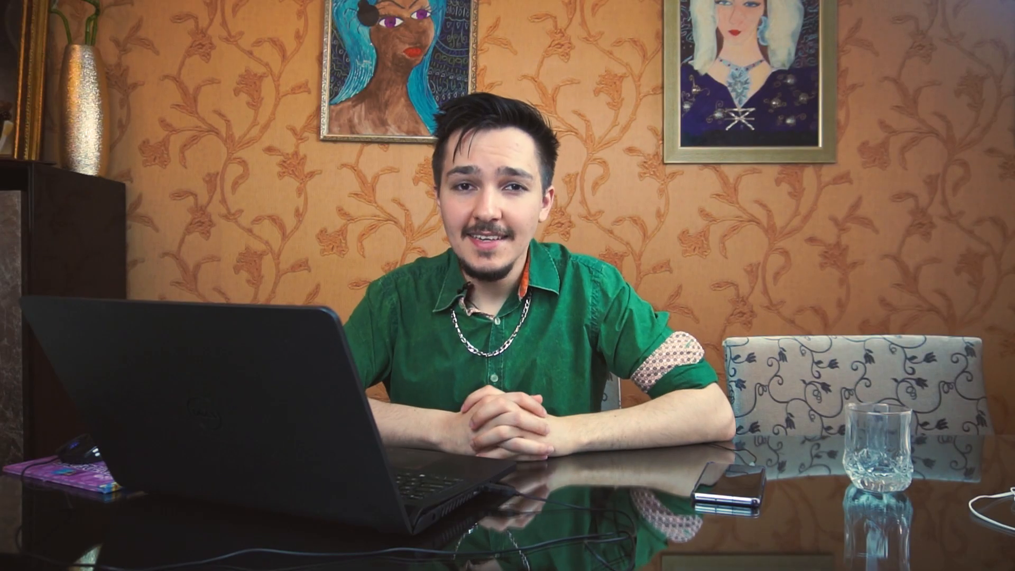